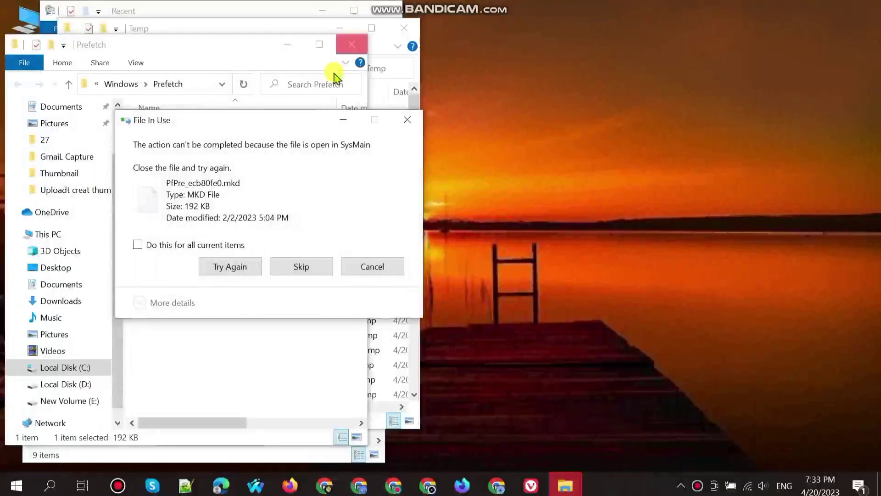
Finish emptying Prefetch, then empty the user Temp folder, skipping all files in use
{"action": "left_click", "coordinate": [216, 245]}
{"action": "left_click", "coordinate": [296, 267]}
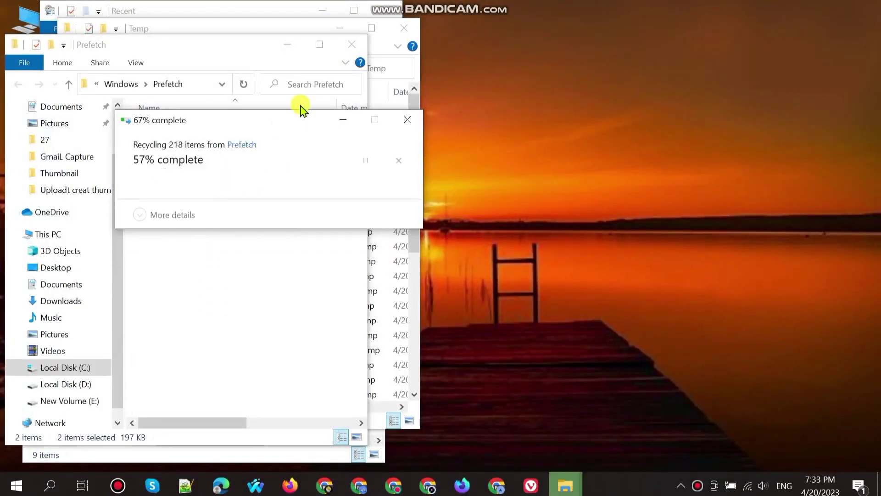
{"action": "left_click", "coordinate": [361, 45]}
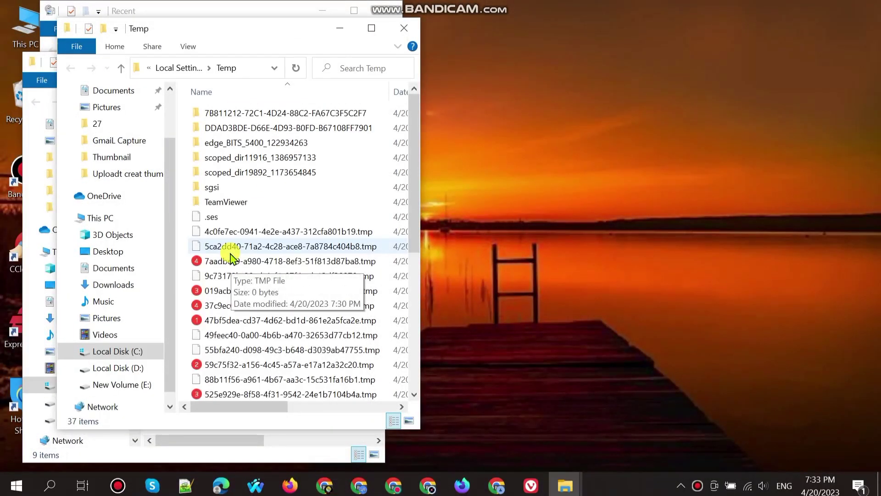
{"action": "key", "text": "ctrl+a"}
{"action": "key", "text": "Delete"}
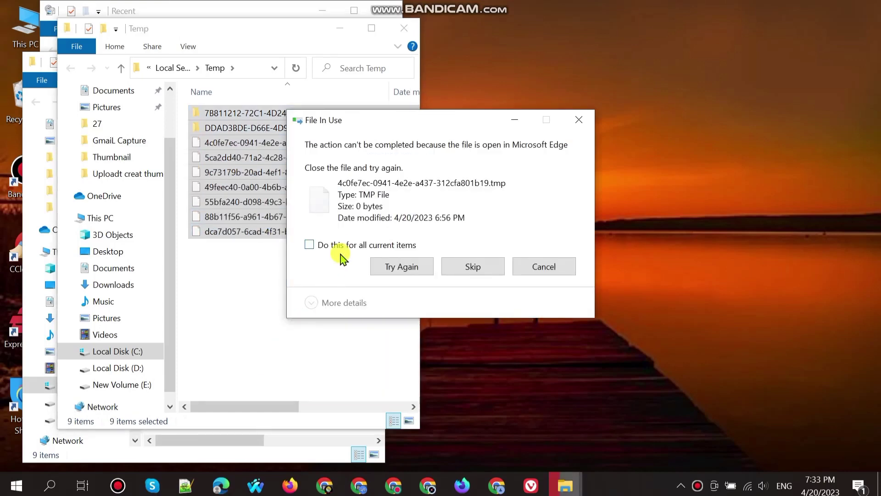
{"action": "left_click", "coordinate": [342, 253]}
{"action": "left_click", "coordinate": [466, 275]}
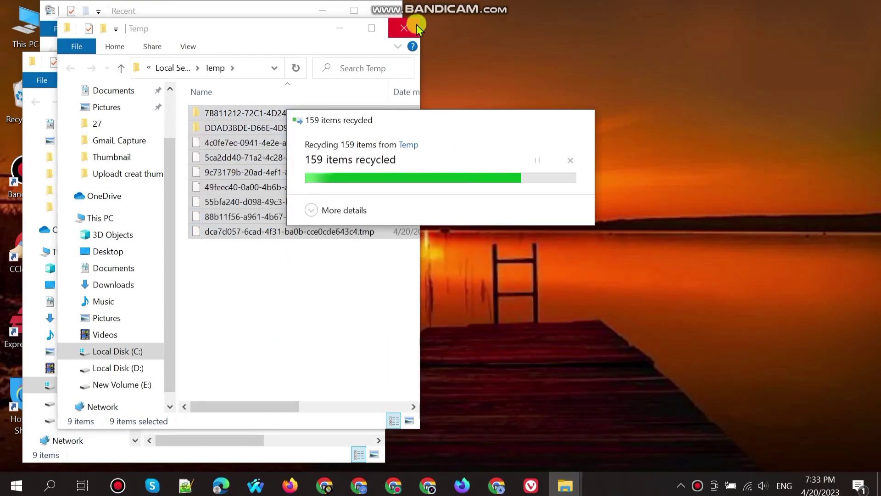
{"action": "left_click", "coordinate": [413, 26]}
Delete all 9 items in Windows\Temp, skipping the locked eventsgpr file
{"action": "key", "text": "ctrl+a"}
{"action": "key", "text": "Delete"}
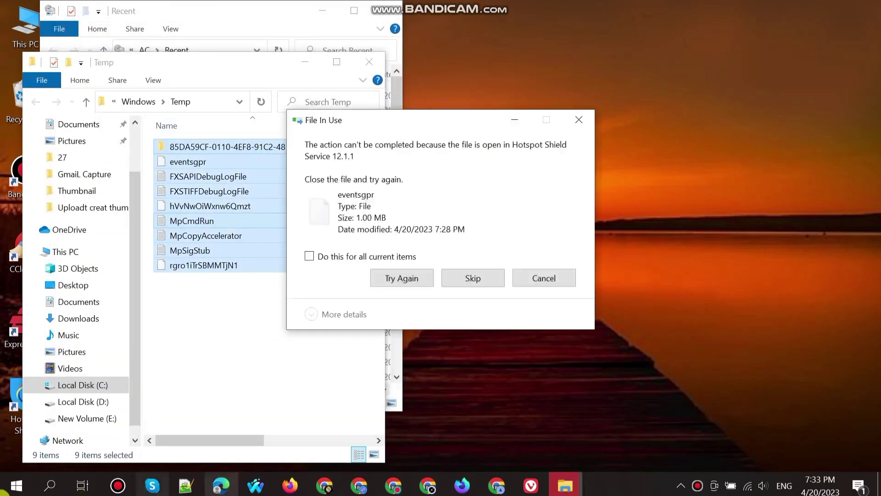
{"action": "left_click", "coordinate": [463, 277]}
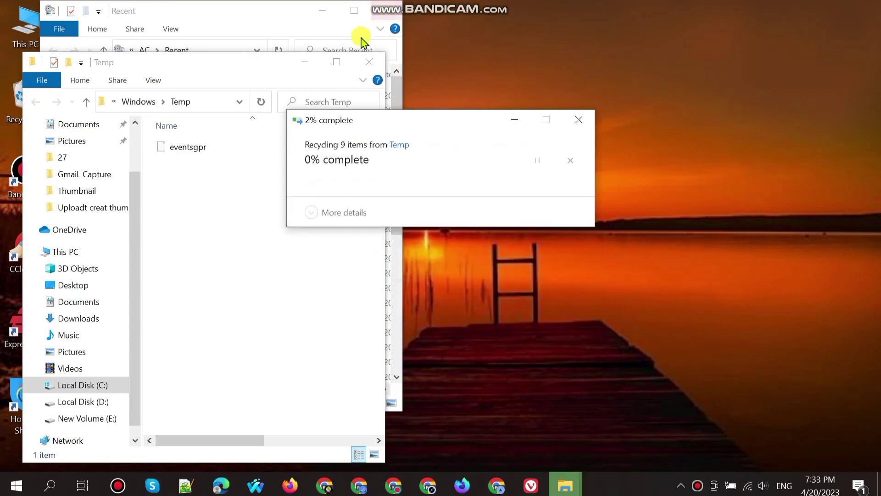
{"action": "left_click", "coordinate": [371, 65]}
Delete all 37 items from the Recent folder and close it
{"action": "key", "text": "ctrl+a"}
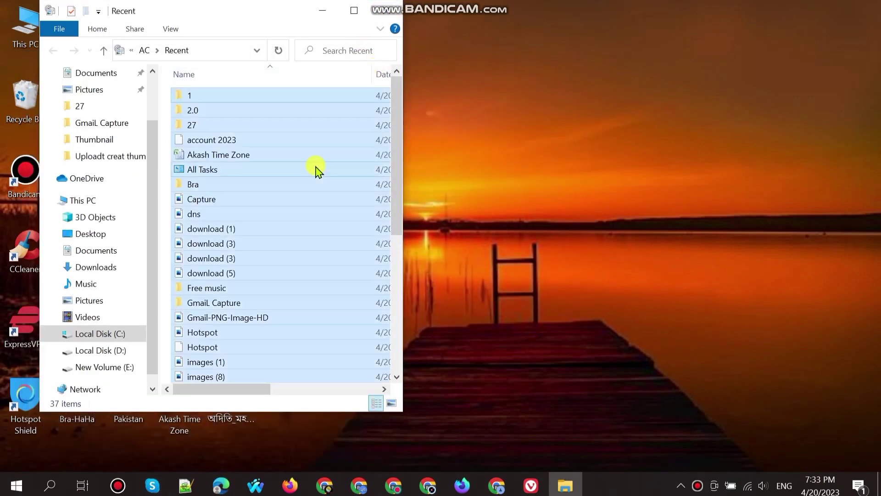
{"action": "key", "text": "Delete"}
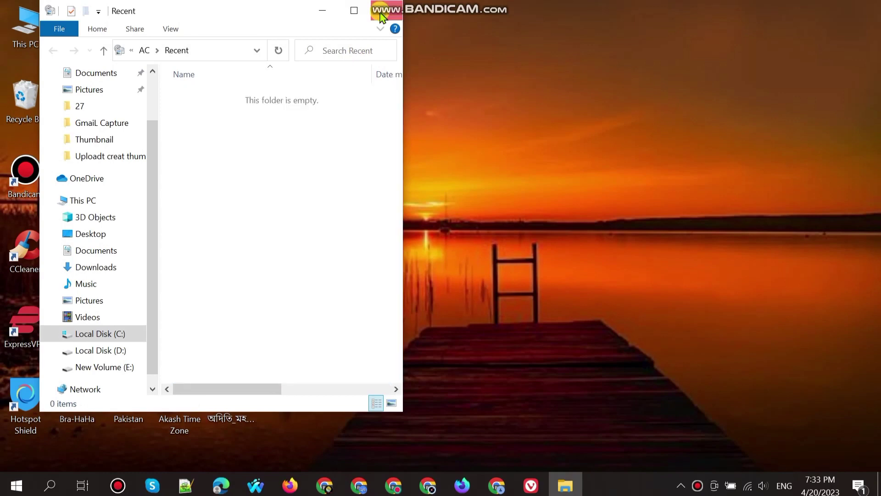
{"action": "left_click", "coordinate": [386, 10]}
{"action": "right_click", "coordinate": [28, 88]}
Permanently delete everything in the Recycle Bin and refresh the desktop three times
{"action": "left_click", "coordinate": [44, 113]}
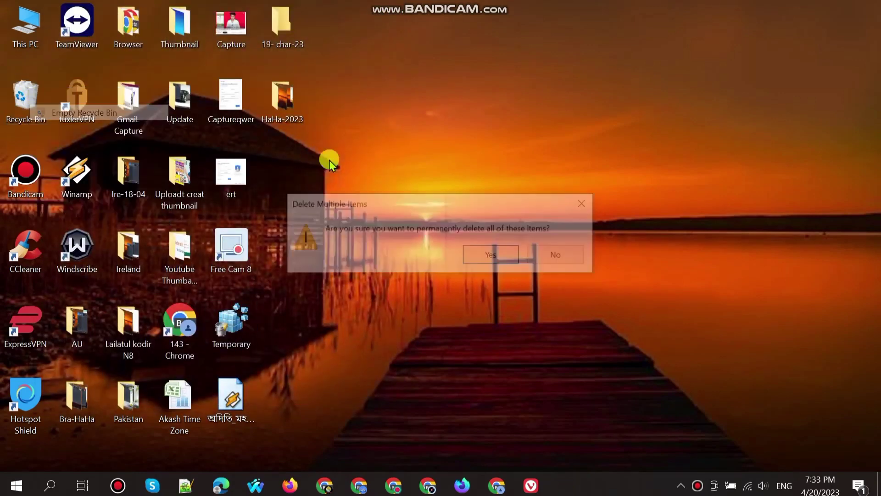
{"action": "left_click", "coordinate": [473, 253]}
{"action": "right_click", "coordinate": [402, 20]}
{"action": "left_click", "coordinate": [428, 60]}
{"action": "right_click", "coordinate": [429, 60]}
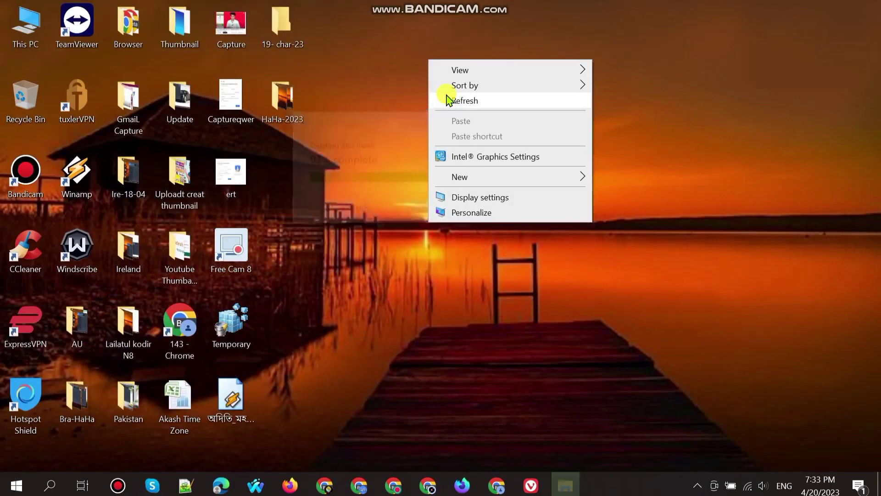
{"action": "left_click", "coordinate": [444, 98]}
{"action": "right_click", "coordinate": [468, 45]}
{"action": "left_click", "coordinate": [479, 82]}
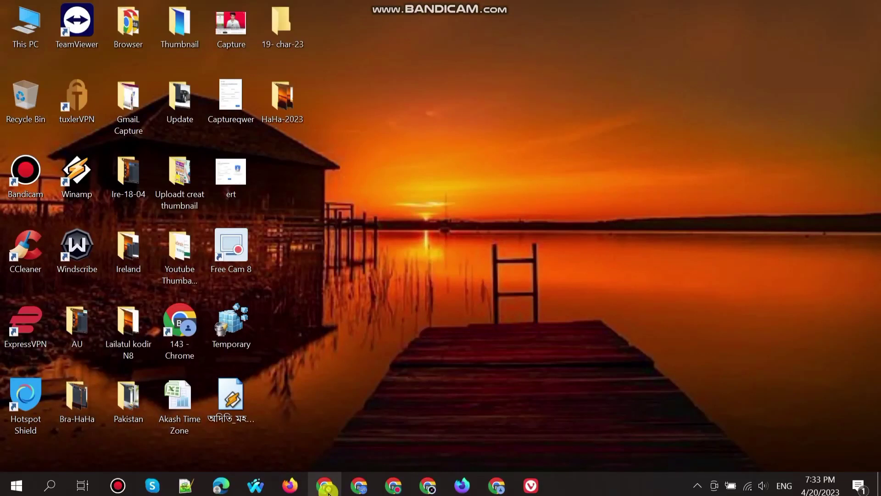
{"action": "left_click", "coordinate": [697, 486]}
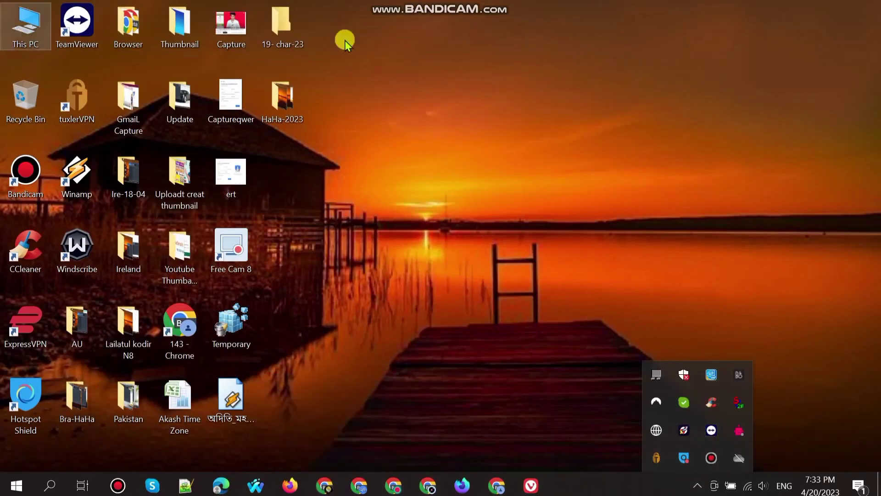
{"action": "left_click", "coordinate": [89, 252]}
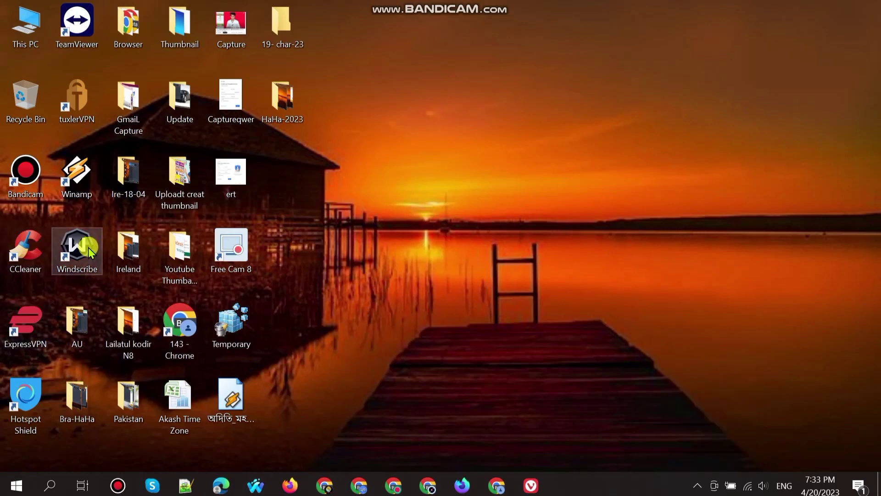
Launch Windscribe and connect to Netherlands' Amsterdam Tulip server from the Locations list
{"action": "double_click", "coordinate": [90, 252]}
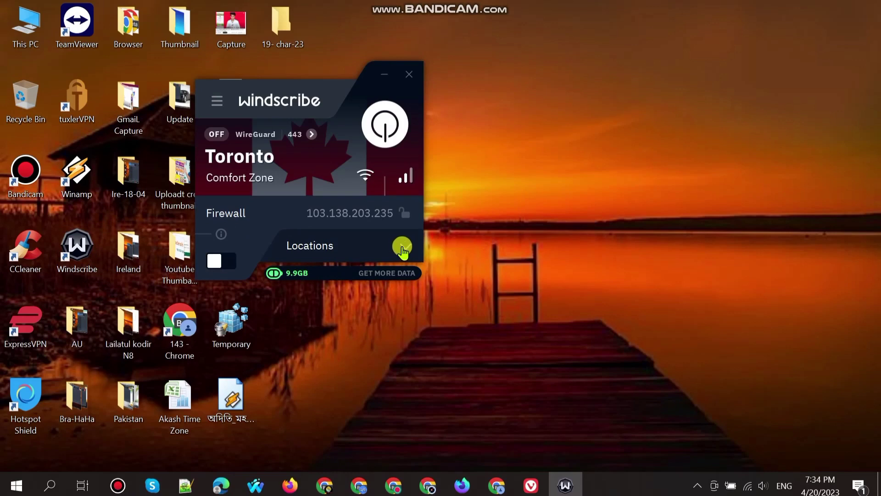
{"action": "left_click", "coordinate": [402, 248]}
{"action": "scroll", "coordinate": [353, 363], "scroll_direction": "down", "scroll_amount": 3}
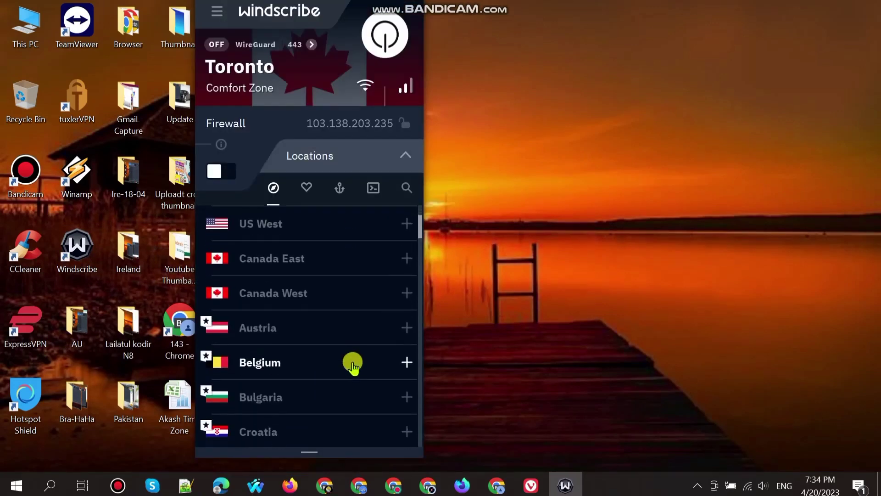
{"action": "scroll", "coordinate": [353, 363], "scroll_direction": "down", "scroll_amount": 5}
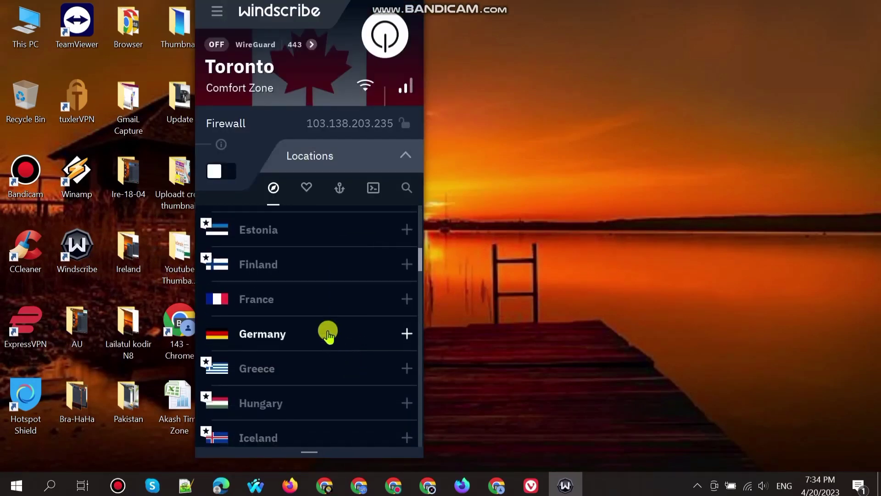
{"action": "scroll", "coordinate": [305, 291], "scroll_direction": "down", "scroll_amount": 4}
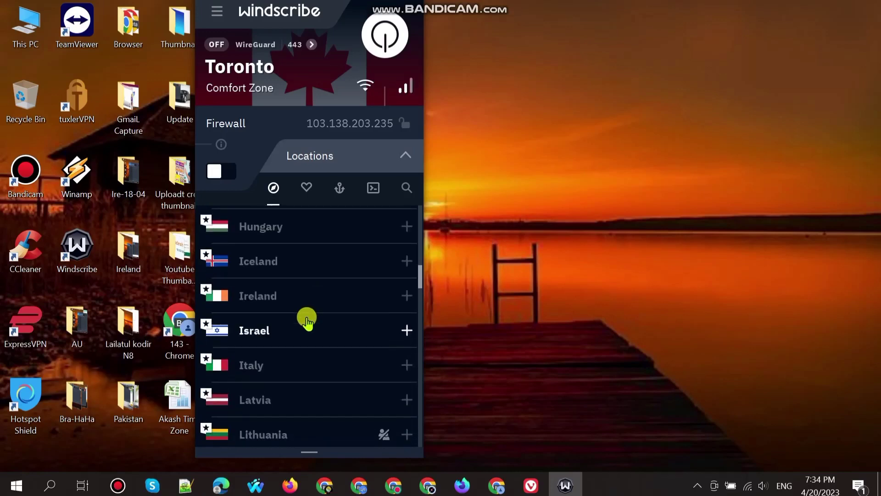
{"action": "scroll", "coordinate": [306, 321], "scroll_direction": "down", "scroll_amount": 4}
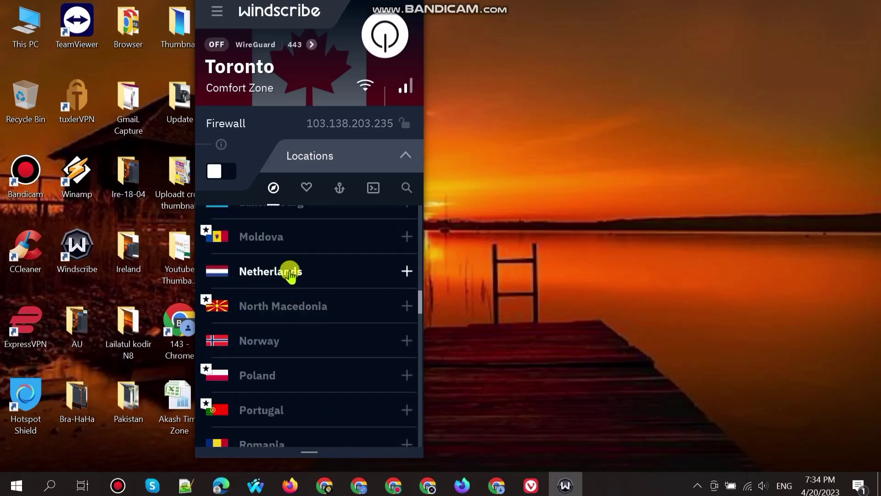
{"action": "left_click", "coordinate": [290, 273]}
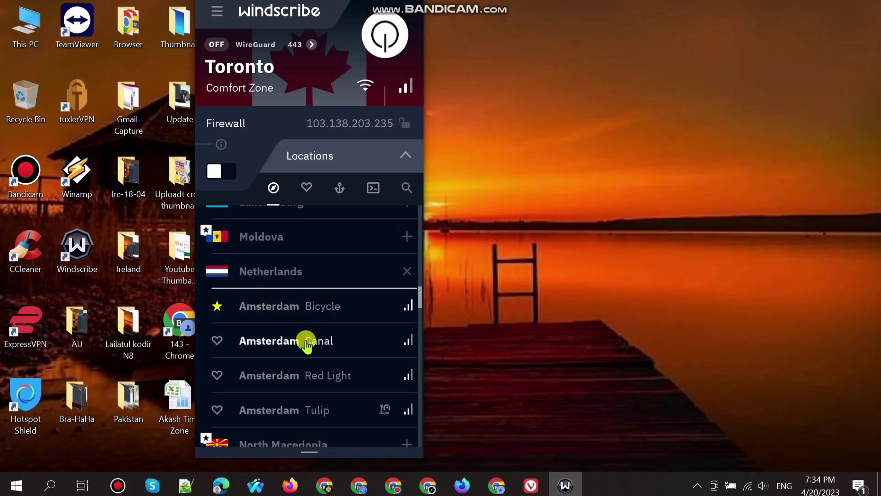
{"action": "left_click", "coordinate": [293, 404]}
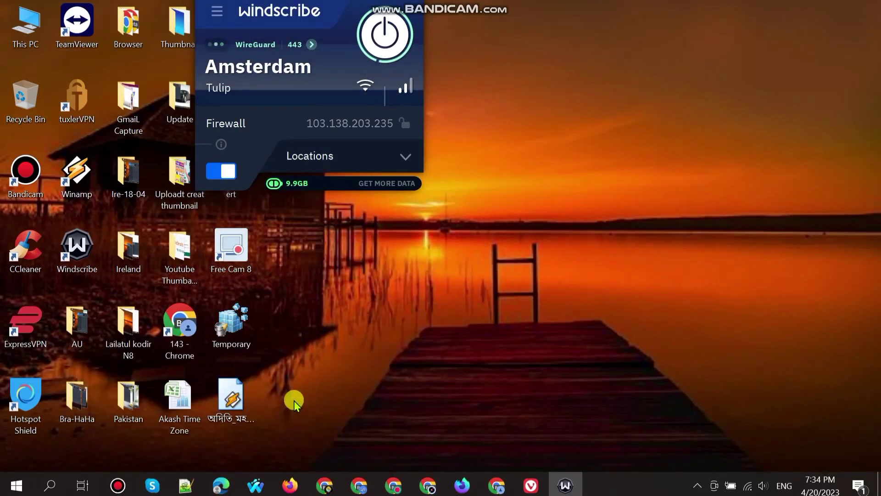
Collapse the locations list and move the Windscribe window to the screen's lower right
{"action": "left_click", "coordinate": [402, 158]}
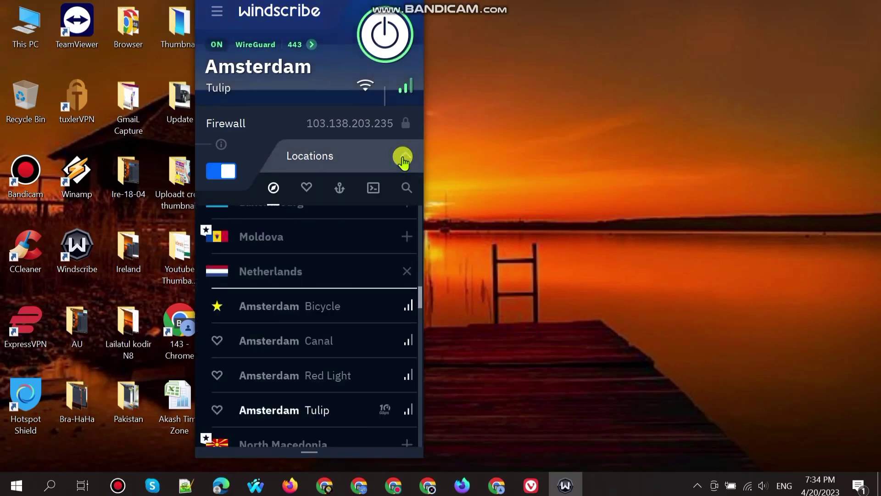
{"action": "left_click", "coordinate": [403, 157]}
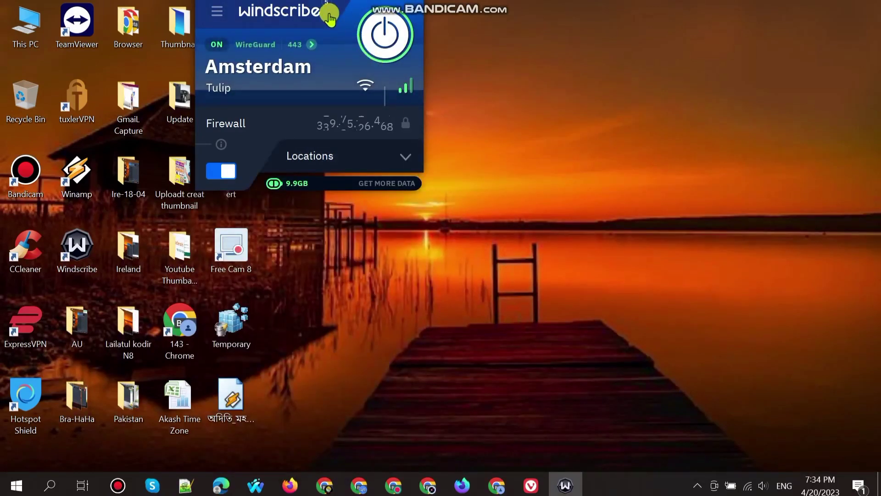
{"action": "left_click_drag", "start_coordinate": [330, 18], "coordinate": [765, 233]}
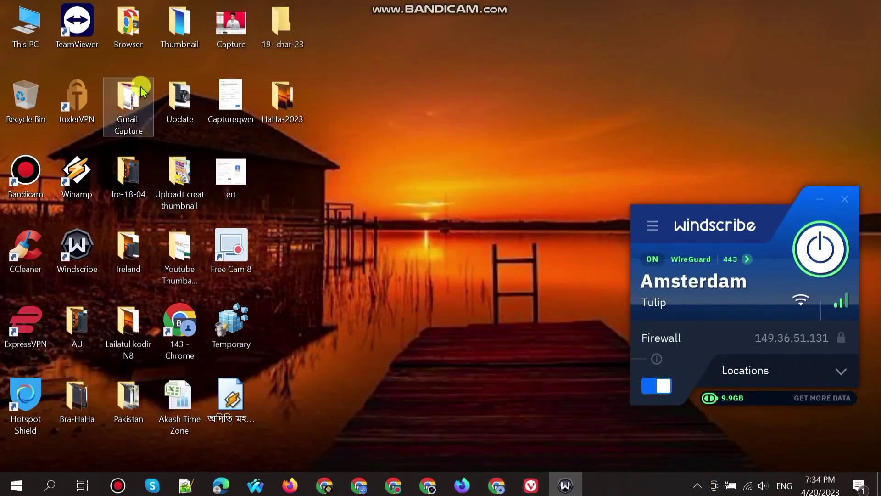
Open the Akash Time Zone workbook and scroll to the Netherlands rows
{"action": "left_click", "coordinate": [179, 398]}
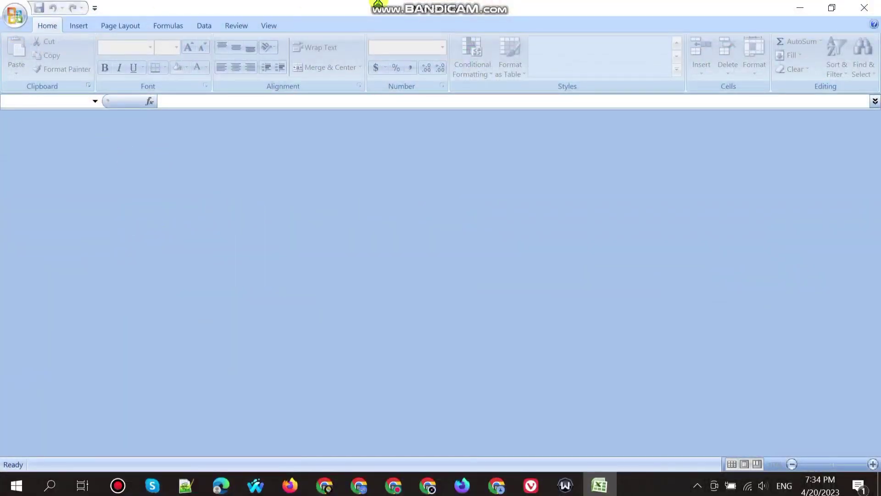
{"action": "scroll", "coordinate": [256, 188], "scroll_direction": "down", "scroll_amount": 2}
{"action": "key", "text": "Page_Down"}
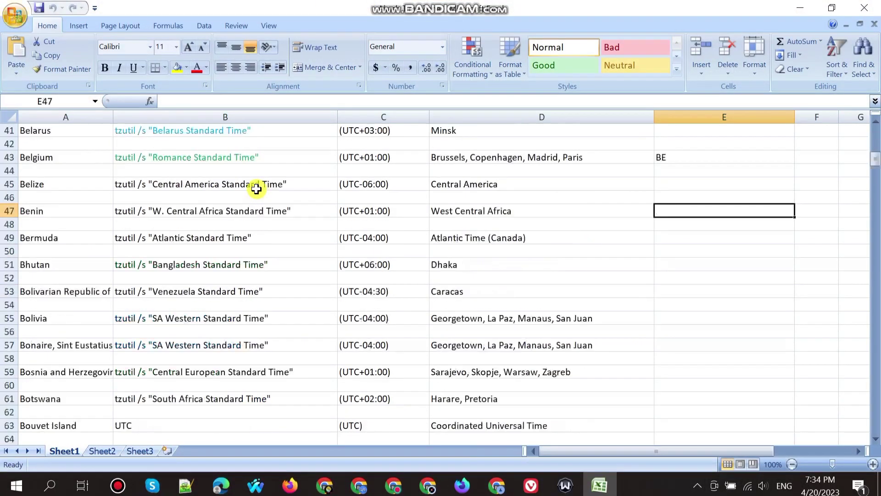
{"action": "key", "text": "Page_Down"}
{"action": "key", "text": "Page_Down"}
{"action": "key", "text": "Page_Down"}
{"action": "key", "text": "Page_Down"}
{"action": "key", "text": "Page_Down"}
{"action": "key", "text": "Page_Down"}
{"action": "key", "text": "Page_Down"}
{"action": "key", "text": "Page_Down"}
{"action": "key", "text": "Page_Down"}
{"action": "key", "text": "Page_Down"}
{"action": "key", "text": "Page_Down"}
{"action": "key", "text": "Page_Down"}
{"action": "key", "text": "Page_Down"}
{"action": "key", "text": "Page_Down"}
{"action": "key", "text": "Page_Down"}
{"action": "key", "text": "Page_Down"}
{"action": "key", "text": "Page_Up"}
{"action": "key", "text": "Page_Up"}
{"action": "key", "text": "Page_Up"}
{"action": "key", "text": "Page_Up"}
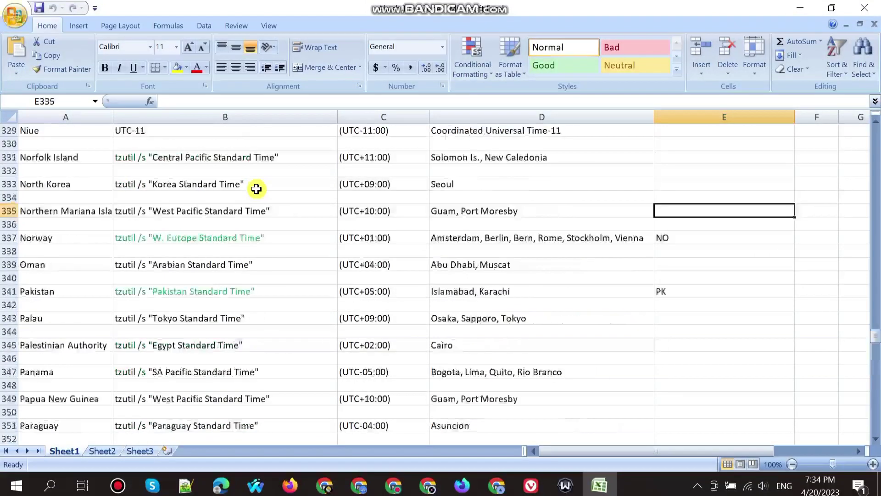
{"action": "key", "text": "Page_Up"}
{"action": "scroll", "coordinate": [148, 233], "scroll_direction": "up", "scroll_amount": 1}
{"action": "scroll", "coordinate": [141, 238], "scroll_direction": "down", "scroll_amount": 2}
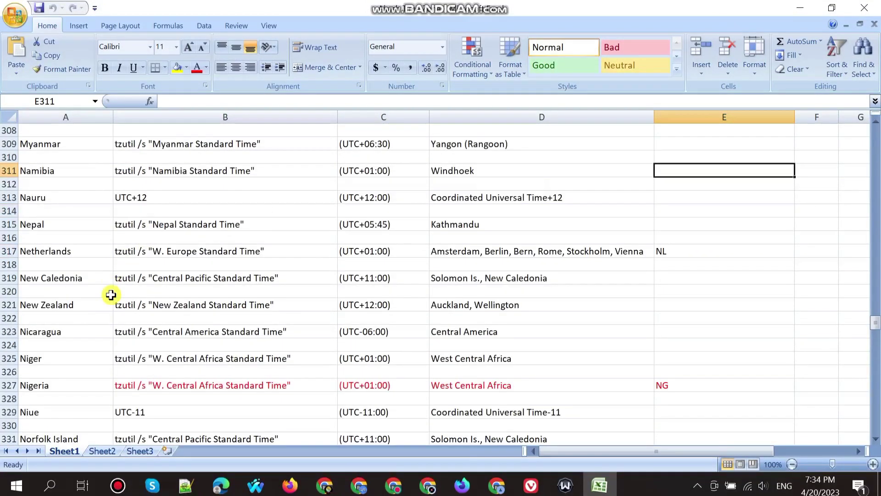
Copy B317's W. Europe Standard Time tzutil command and run it from Win+R
{"action": "left_click", "coordinate": [161, 252]}
{"action": "key", "text": "ctrl+c"}
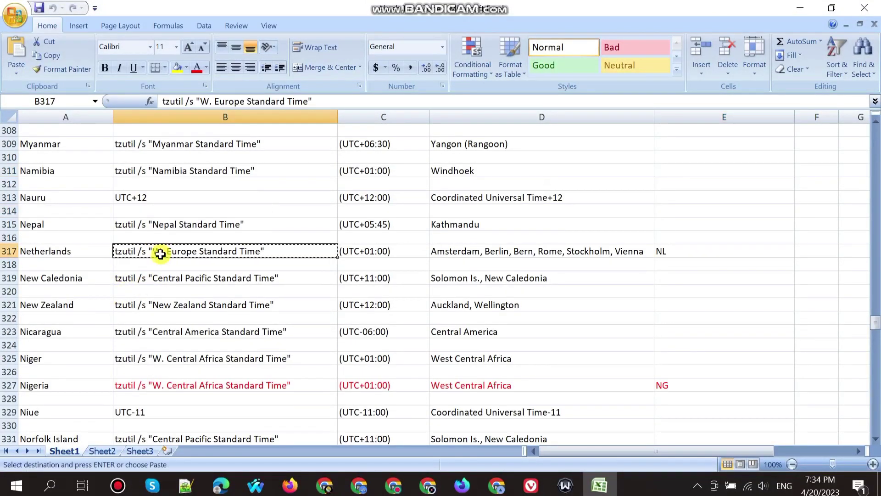
{"action": "key", "text": "super+r"}
{"action": "key", "text": "Return"}
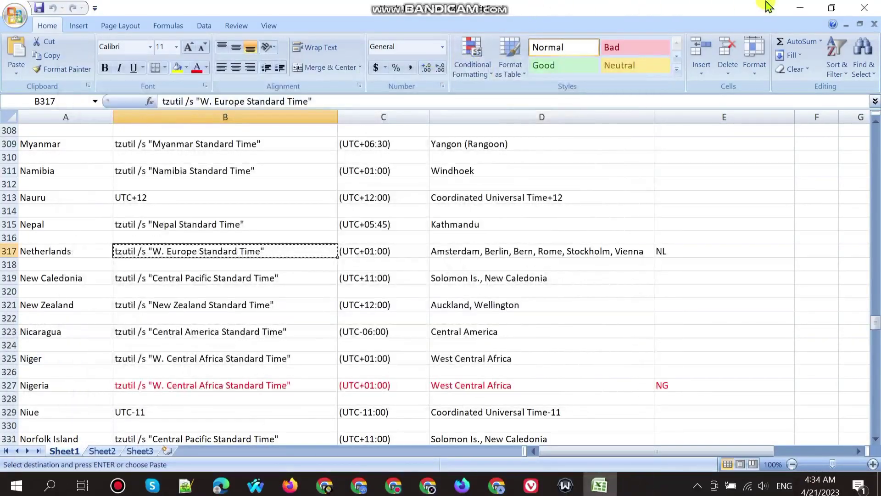
Clear all Chrome browsing data for all time, then select the saved sign-in link in Notepad++
{"action": "left_click", "coordinate": [799, 8]}
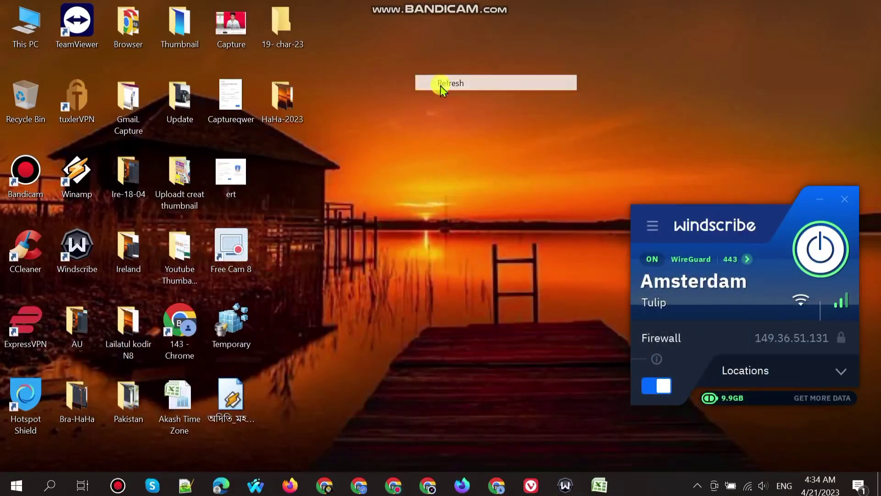
{"action": "left_click", "coordinate": [502, 486]}
{"action": "double_click", "coordinate": [360, 84]}
{"action": "key", "text": "ctrl+shift+Delete"}
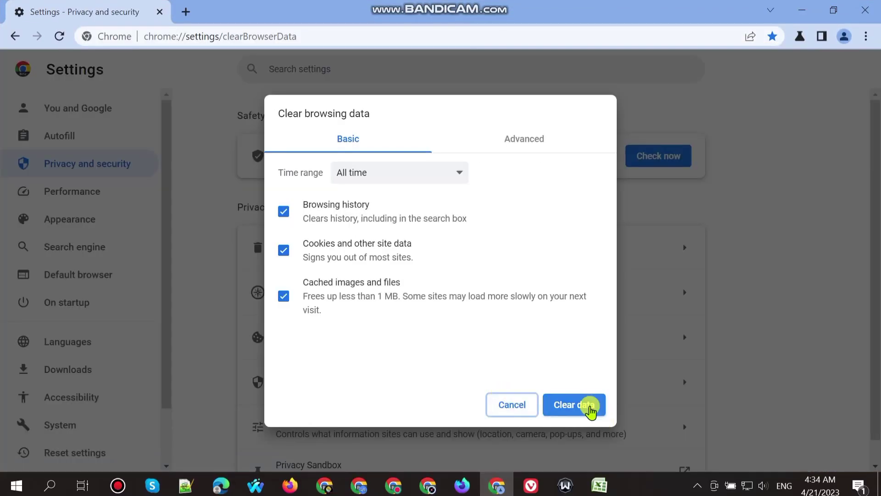
{"action": "left_click", "coordinate": [588, 405]}
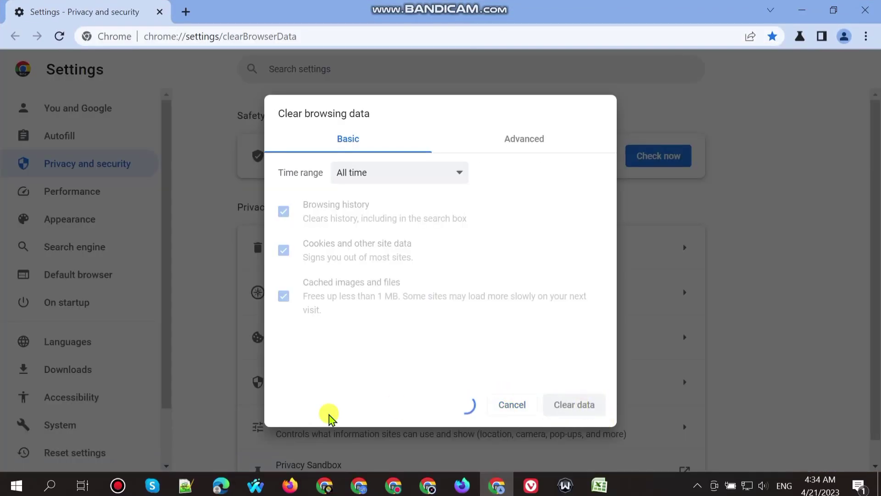
{"action": "left_click", "coordinate": [185, 486]}
{"action": "left_click", "coordinate": [33, 210]}
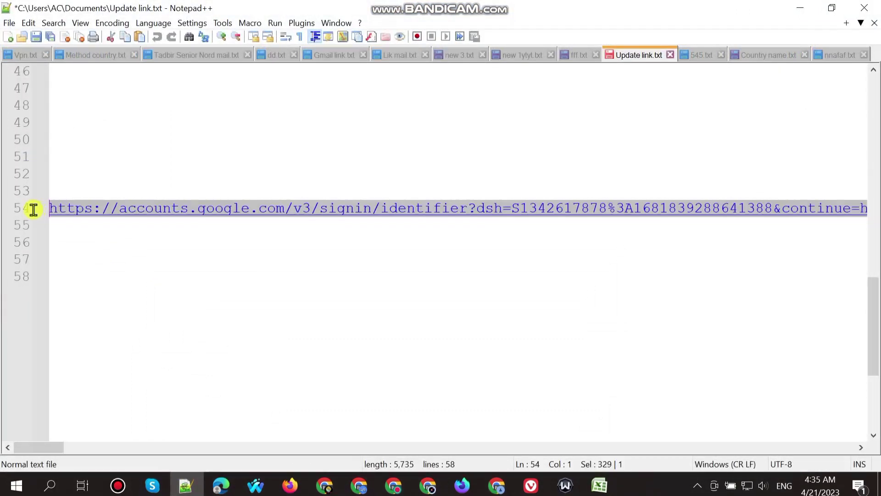
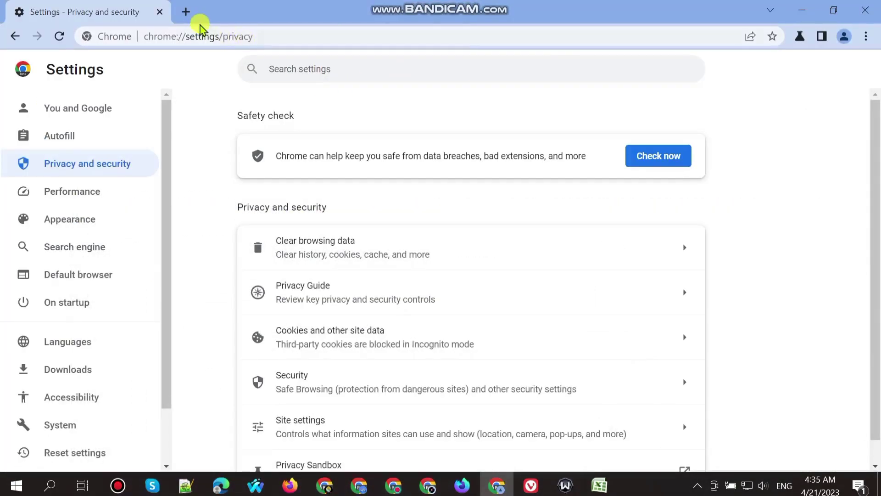
Replace the Settings tab with the pasted Google sign-in page and start a personal-use account
{"action": "left_click", "coordinate": [183, 12]}
{"action": "left_click", "coordinate": [159, 13]}
{"action": "key", "text": "ctrl+v"}
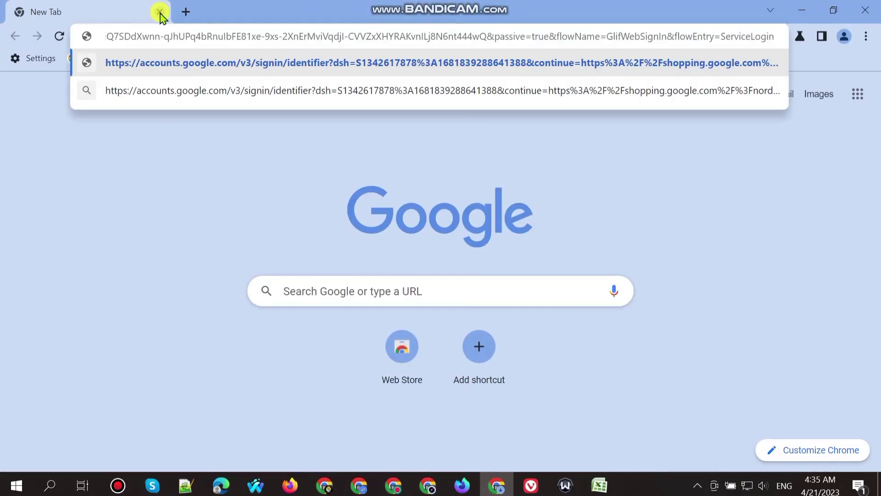
{"action": "key", "text": "Return"}
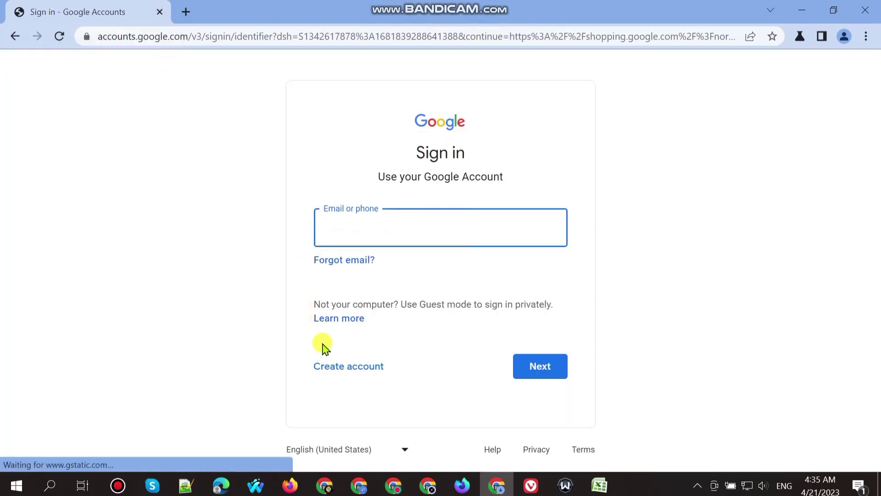
{"action": "left_click", "coordinate": [350, 367]}
{"action": "left_click", "coordinate": [342, 269]}
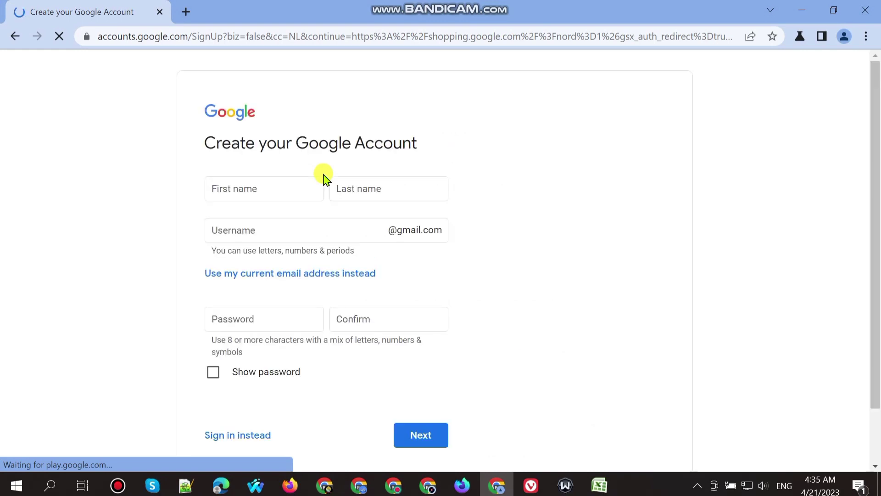
Fill in first name, last name and password, copy the password into Confirm, and submit
{"action": "left_click", "coordinate": [288, 191]}
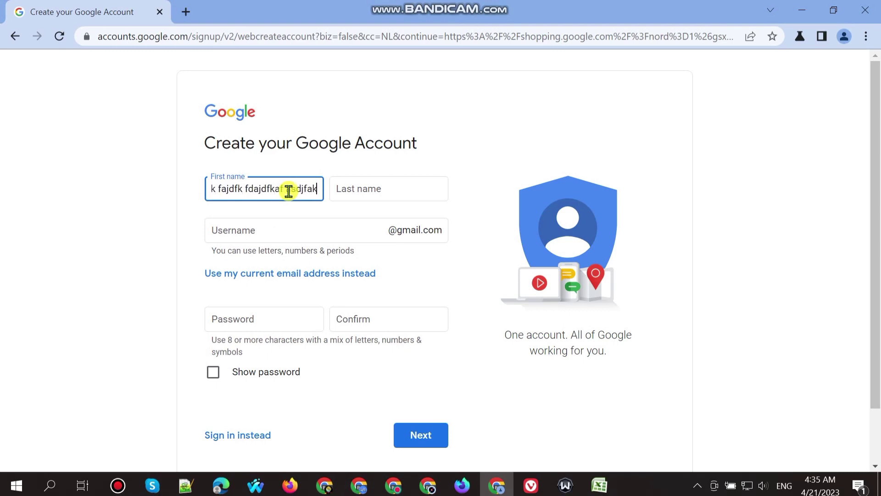
{"action": "left_click", "coordinate": [349, 184]}
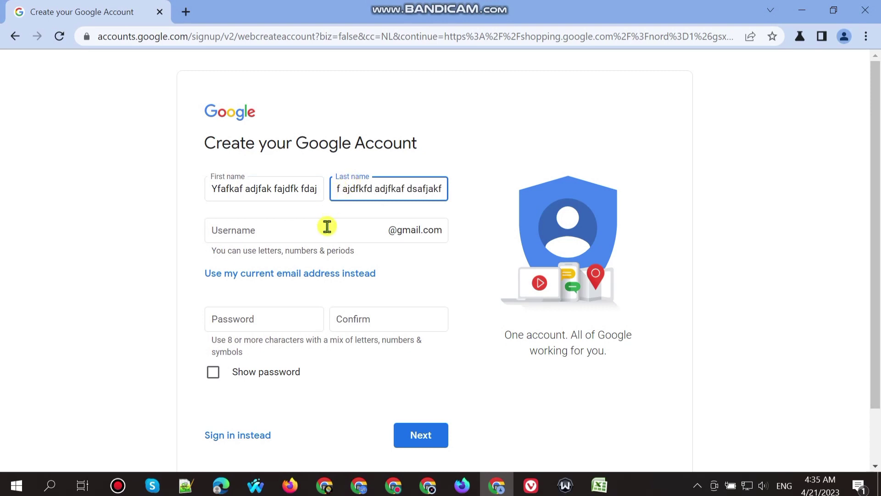
{"action": "left_click", "coordinate": [288, 394]}
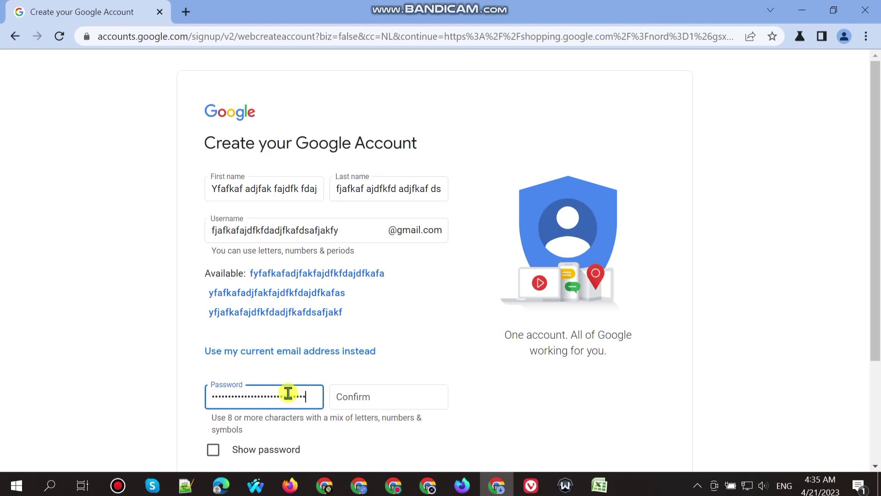
{"action": "left_click", "coordinate": [277, 441]}
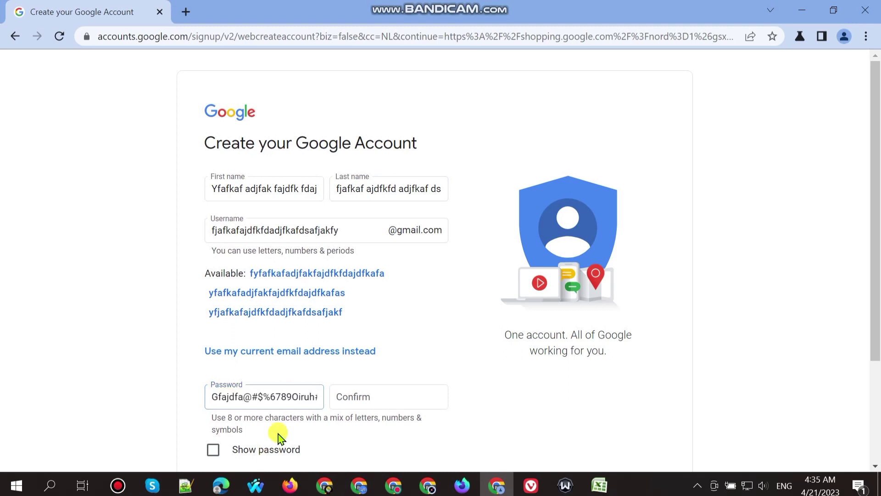
{"action": "triple_click", "coordinate": [287, 397]}
{"action": "left_click", "coordinate": [280, 444]}
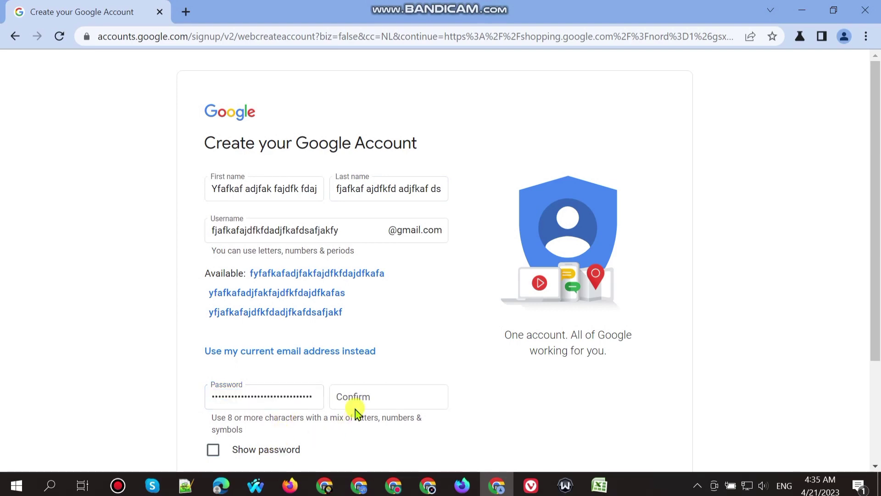
{"action": "left_click", "coordinate": [360, 396]}
{"action": "key", "text": "ctrl+v"}
{"action": "scroll", "coordinate": [364, 397], "scroll_direction": "down", "scroll_amount": 3}
{"action": "left_click", "coordinate": [417, 381]}
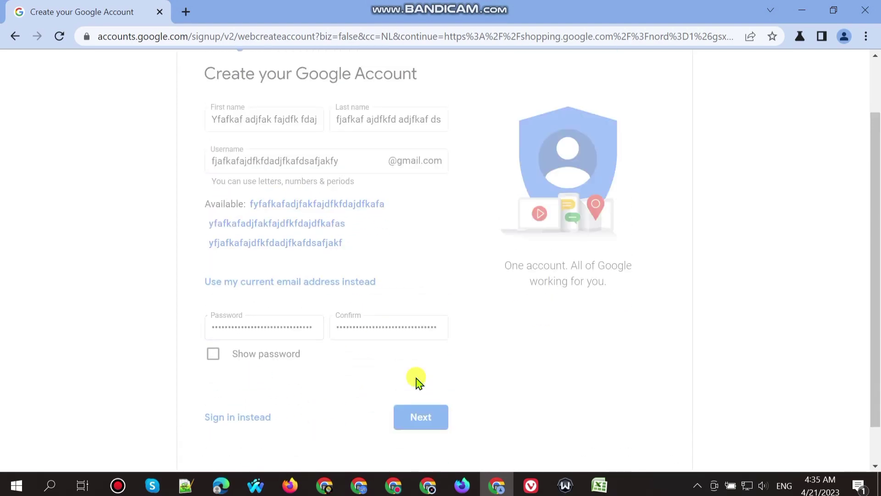
After the names are rejected, erase the first name, last name and username
{"action": "key", "text": "BackSpace"}
{"action": "key", "text": "BackSpace"}
{"action": "key", "text": "BackSpace"}
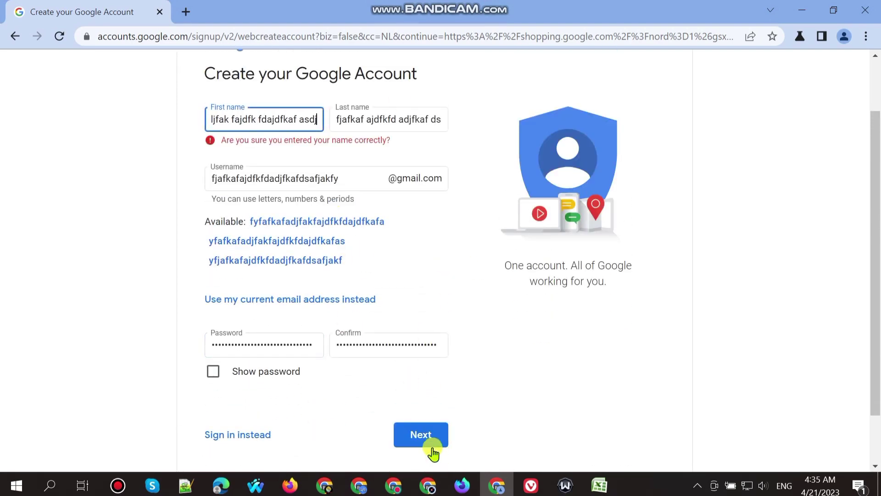
{"action": "left_click", "coordinate": [427, 440]}
{"action": "left_click", "coordinate": [408, 120]}
{"action": "key", "text": "BackSpace"}
{"action": "key", "text": "BackSpace"}
{"action": "key", "text": "BackSpace"}
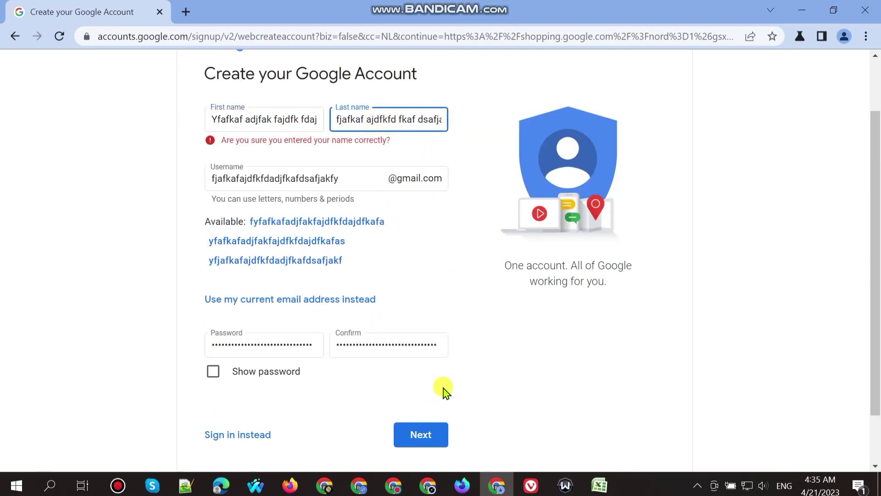
{"action": "left_click", "coordinate": [427, 442]}
{"action": "key", "text": "BackSpace"}
{"action": "key", "text": "BackSpace"}
{"action": "key", "text": "BackSpace"}
{"action": "key", "text": "BackSpace"}
{"action": "key", "text": "BackSpace"}
{"action": "key", "text": "BackSpace"}
{"action": "key", "text": "BackSpace"}
{"action": "key", "text": "BackSpace"}
{"action": "key", "text": "BackSpace"}
{"action": "key", "text": "BackSpace"}
{"action": "key", "text": "BackSpace"}
{"action": "key", "text": "BackSpace"}
{"action": "key", "text": "BackSpace"}
{"action": "key", "text": "BackSpace"}
{"action": "key", "text": "BackSpace"}
{"action": "key", "text": "BackSpace"}
{"action": "key", "text": "BackSpace"}
{"action": "key", "text": "BackSpace"}
{"action": "key", "text": "BackSpace"}
{"action": "key", "text": "BackSpace"}
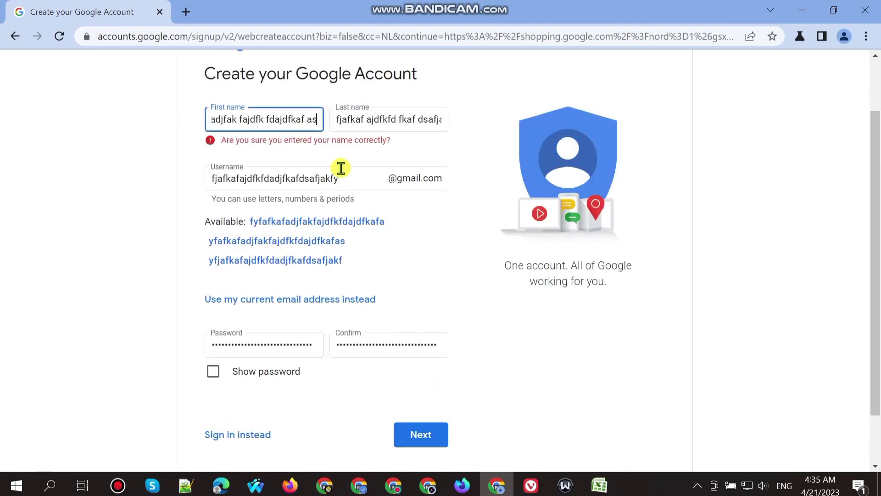
{"action": "left_click", "coordinate": [431, 119]}
{"action": "key", "text": "BackSpace"}
{"action": "key", "text": "BackSpace"}
{"action": "key", "text": "BackSpace"}
{"action": "key", "text": "BackSpace"}
{"action": "key", "text": "BackSpace"}
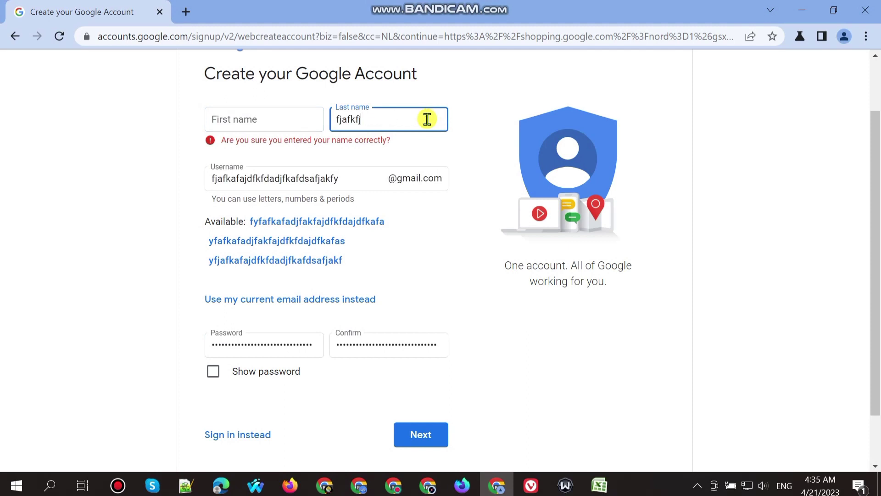
{"action": "key", "text": "BackSpace"}
{"action": "key", "text": "BackSpace"}
{"action": "key", "text": "BackSpace"}
{"action": "key", "text": "BackSpace"}
{"action": "key", "text": "BackSpace"}
{"action": "key", "text": "BackSpace"}
{"action": "key", "text": "BackSpace"}
{"action": "left_click", "coordinate": [350, 178]}
{"action": "key", "text": "BackSpace"}
{"action": "key", "text": "BackSpace"}
{"action": "key", "text": "BackSpace"}
{"action": "key", "text": "BackSpace"}
{"action": "key", "text": "BackSpace"}
{"action": "key", "text": "BackSpace"}
{"action": "key", "text": "BackSpace"}
{"action": "key", "text": "BackSpace"}
{"action": "key", "text": "BackSpace"}
{"action": "key", "text": "BackSpace"}
{"action": "key", "text": "BackSpace"}
{"action": "key", "text": "BackSpace"}
{"action": "key", "text": "BackSpace"}
{"action": "key", "text": "BackSpace"}
{"action": "key", "text": "BackSpace"}
{"action": "left_click", "coordinate": [263, 121]}
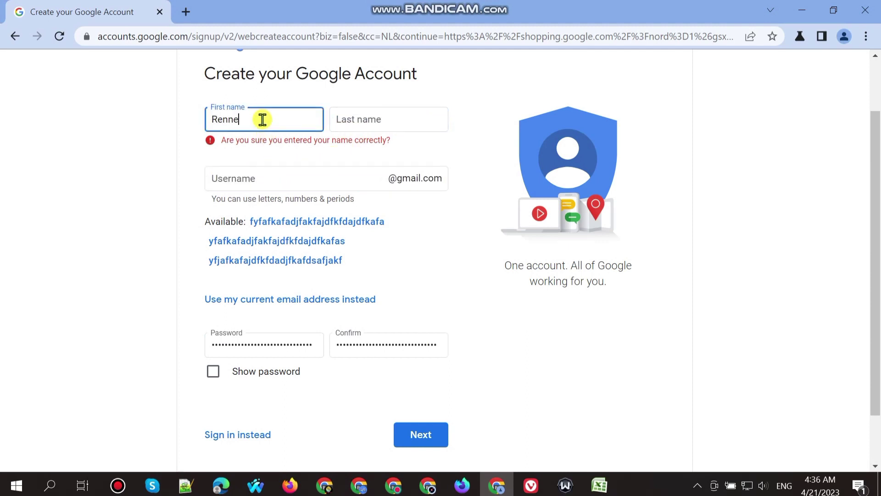
Enter the last name and take the suggested username with '456' appended
{"action": "key", "text": "Tab"}
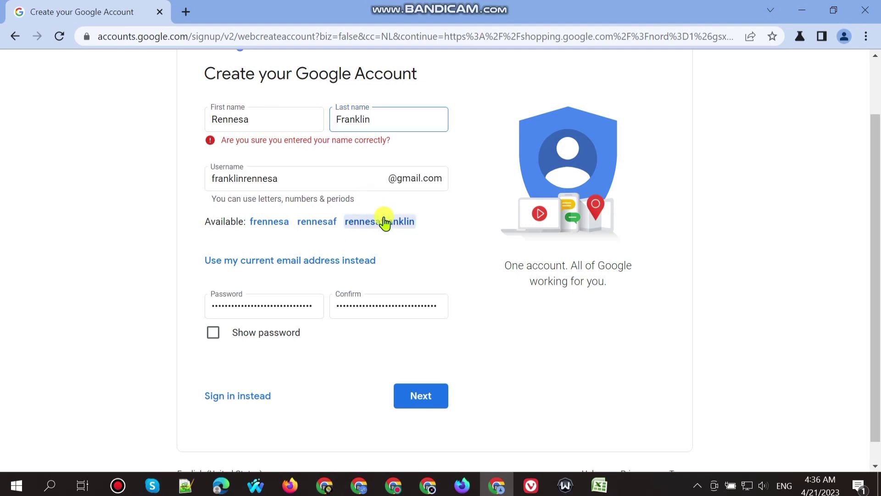
{"action": "left_click", "coordinate": [381, 222]}
{"action": "left_click", "coordinate": [335, 190]}
{"action": "type", "text": "456"}
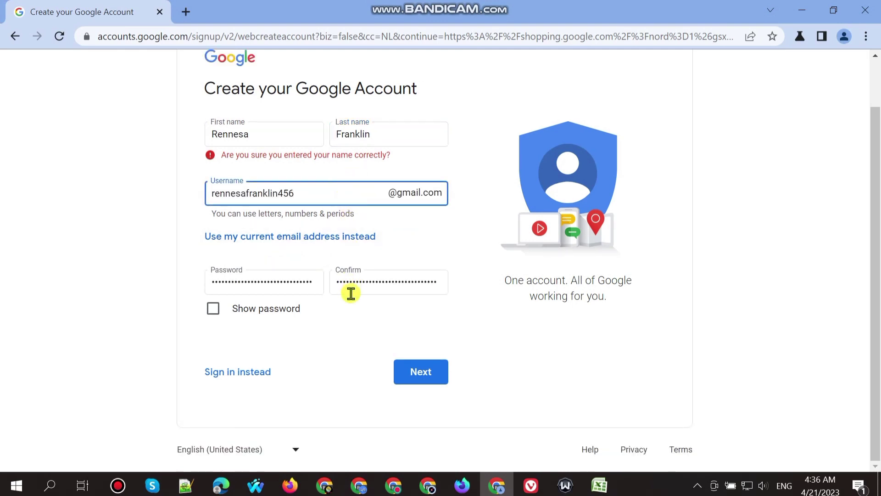
{"action": "left_click", "coordinate": [422, 374]}
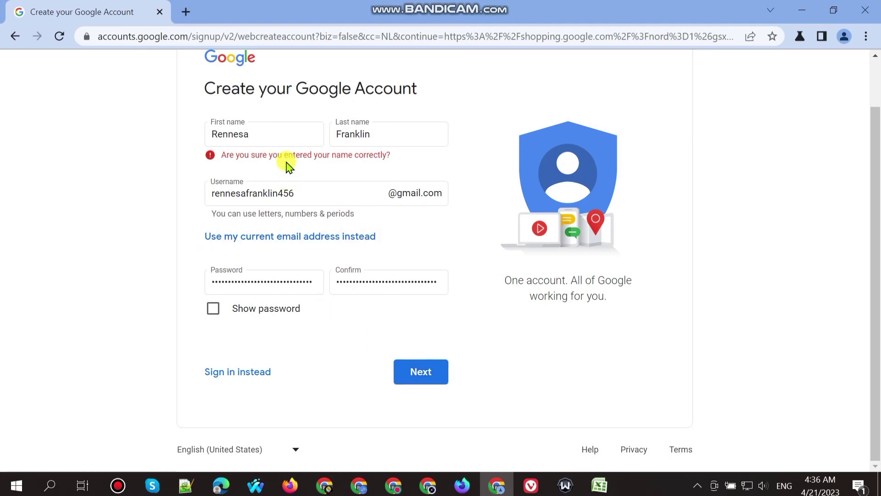
Check the name, username and password fields, then submit the account details
{"action": "left_click", "coordinate": [285, 137]}
{"action": "left_click", "coordinate": [370, 141]}
{"action": "left_click", "coordinate": [356, 187]}
{"action": "left_click", "coordinate": [321, 277]}
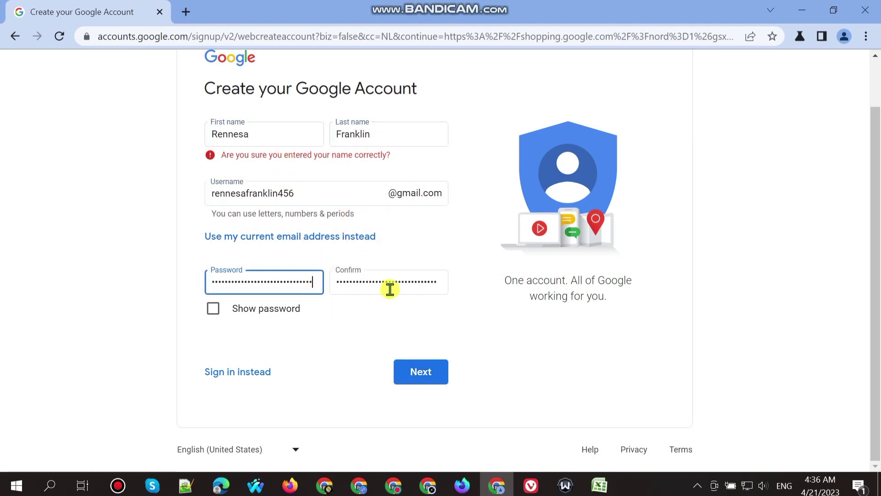
{"action": "left_click", "coordinate": [439, 284]}
{"action": "left_click", "coordinate": [443, 330]}
{"action": "left_click", "coordinate": [434, 371]}
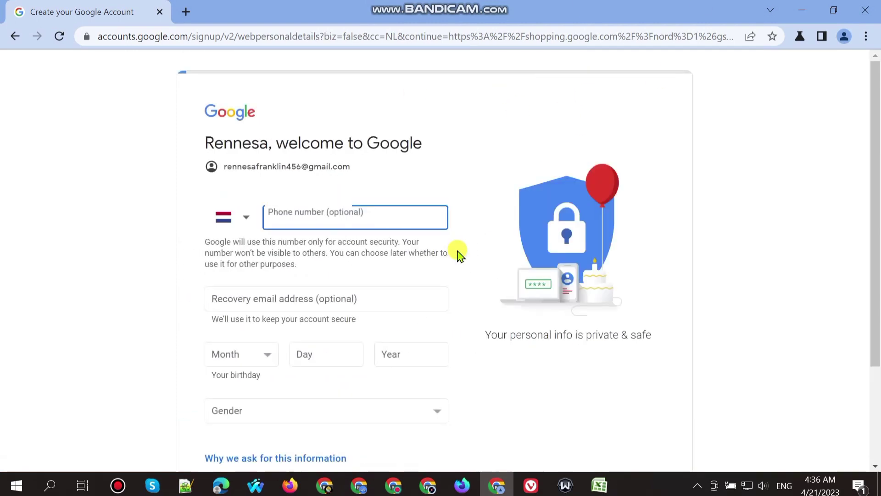
Open the Tuxler+Ramadan spreadsheet and paste the new password into cell B31
{"action": "left_click", "coordinate": [316, 482]}
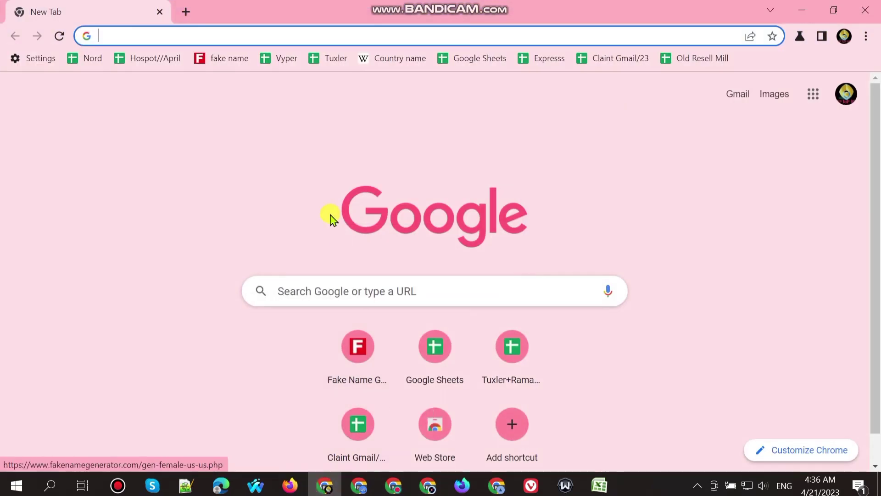
{"action": "left_click", "coordinate": [331, 60]}
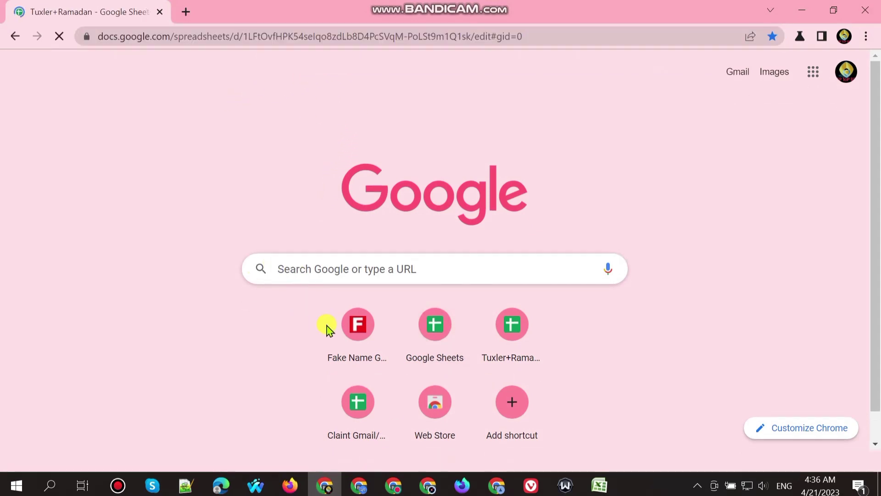
{"action": "scroll", "coordinate": [281, 312], "scroll_direction": "down", "scroll_amount": 10}
{"action": "scroll", "coordinate": [252, 294], "scroll_direction": "up", "scroll_amount": 1}
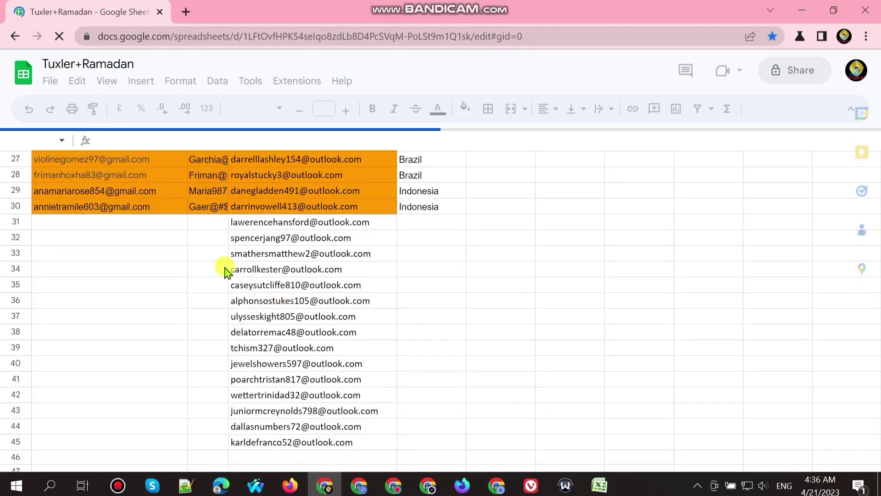
{"action": "left_click", "coordinate": [216, 224]}
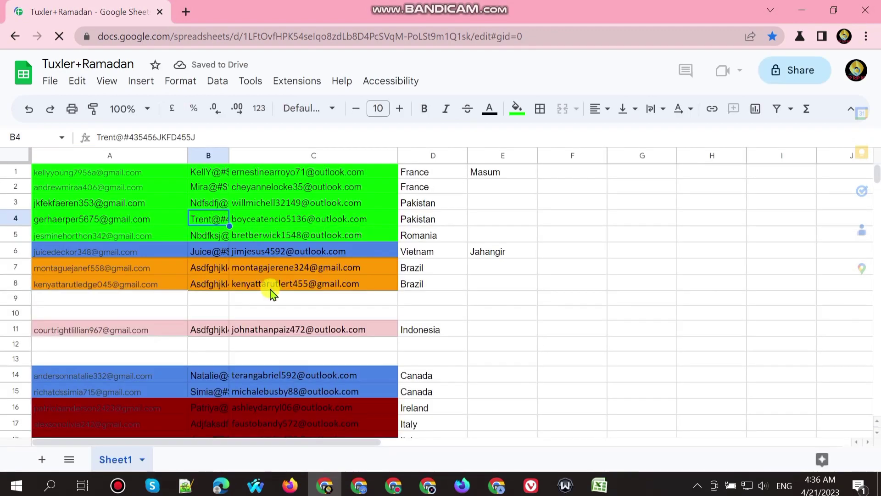
{"action": "scroll", "coordinate": [276, 318], "scroll_direction": "down", "scroll_amount": 3}
{"action": "scroll", "coordinate": [276, 317], "scroll_direction": "down", "scroll_amount": 8}
{"action": "left_click", "coordinate": [211, 174]}
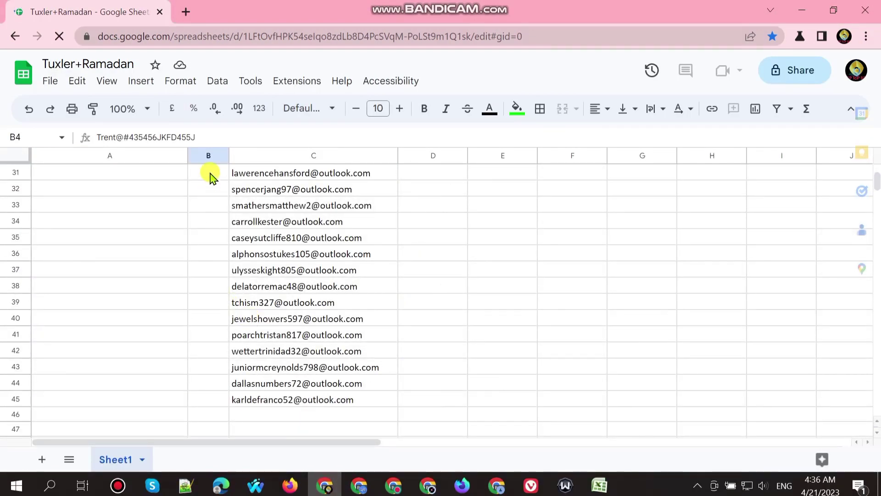
{"action": "key", "text": "ctrl+v"}
Copy the outlook address from C31 into the sign-up Recovery email field
{"action": "left_click", "coordinate": [255, 177]}
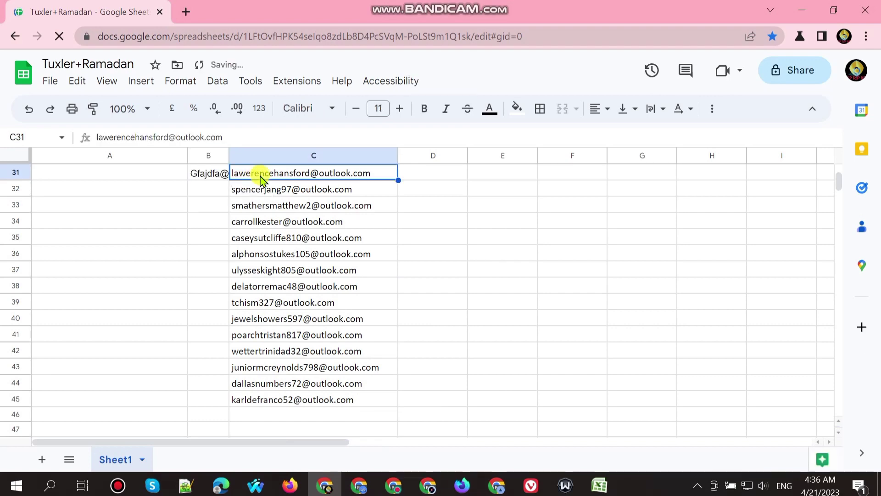
{"action": "key", "text": "ctrl+c"}
{"action": "left_click", "coordinate": [161, 175]}
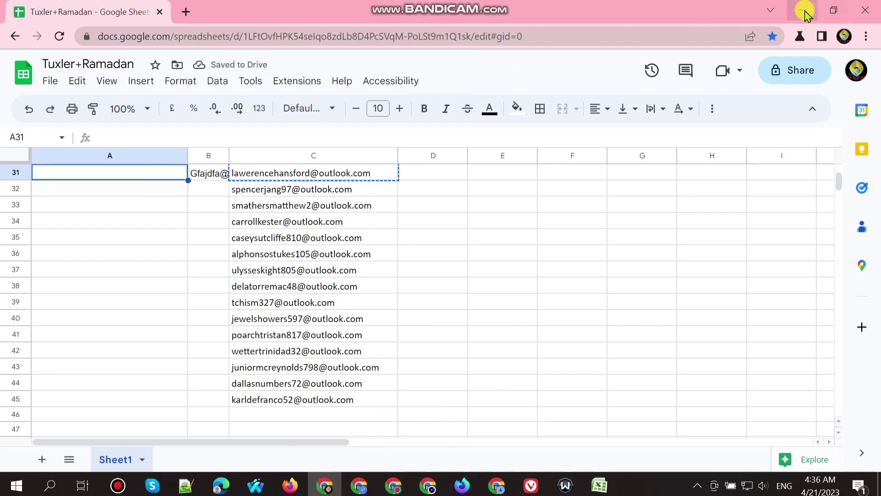
{"action": "left_click", "coordinate": [802, 10]}
{"action": "left_click", "coordinate": [266, 299]}
{"action": "key", "text": "ctrl+v"}
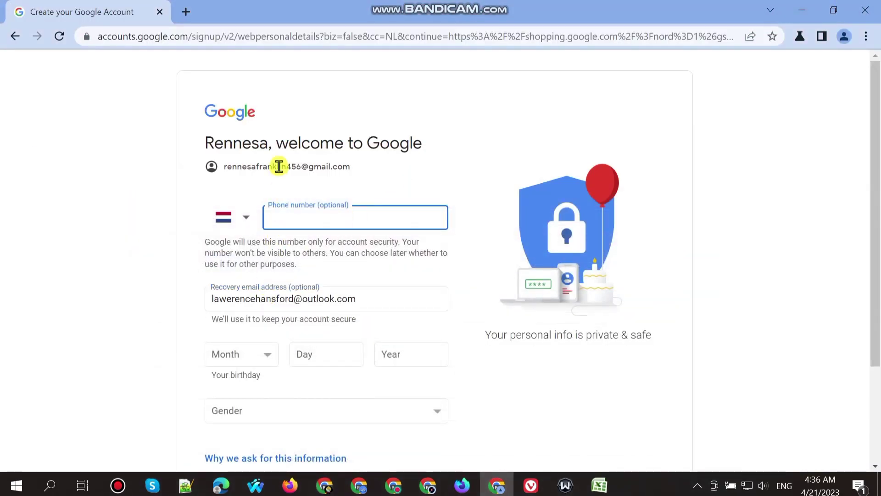
Copy the Gmail address, set birthday December 1990, and choose Female as gender
{"action": "triple_click", "coordinate": [280, 167]}
{"action": "left_click", "coordinate": [234, 357]}
{"action": "left_click", "coordinate": [231, 335]}
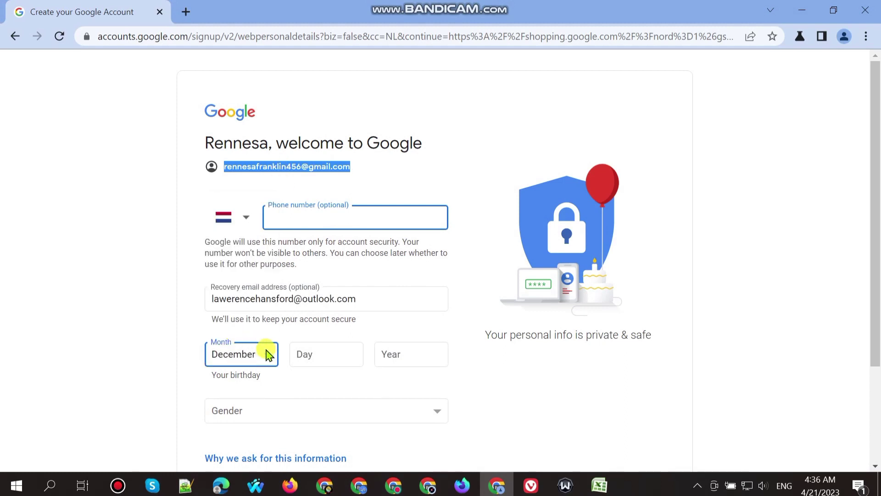
{"action": "left_click", "coordinate": [313, 351]}
{"action": "left_click", "coordinate": [401, 351]}
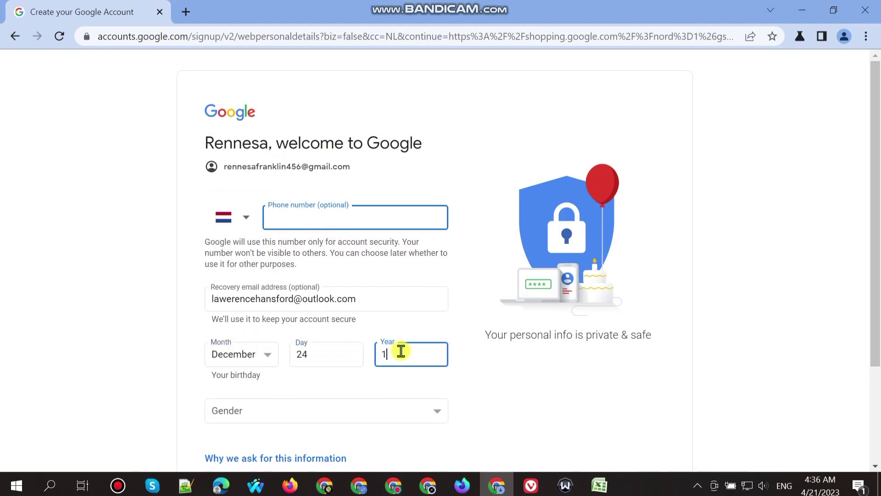
{"action": "type", "text": "1990"}
{"action": "scroll", "coordinate": [321, 298], "scroll_direction": "down", "scroll_amount": 3}
{"action": "left_click", "coordinate": [305, 280]}
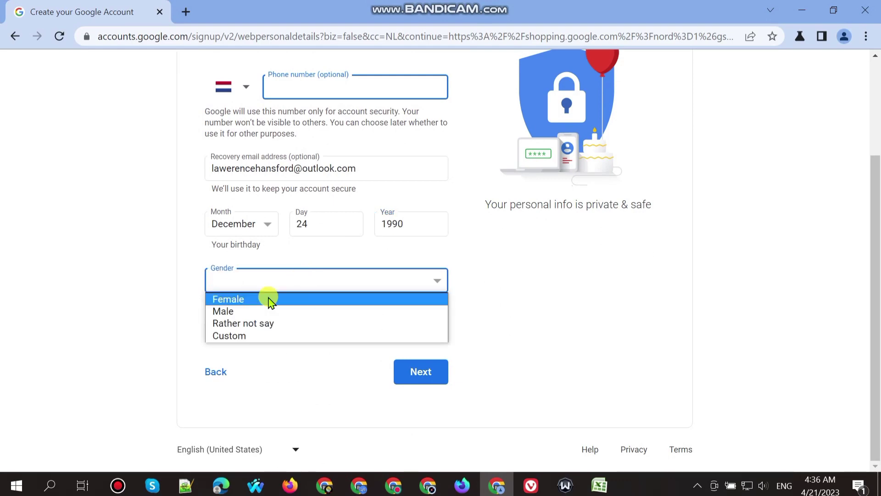
{"action": "left_click", "coordinate": [272, 298]}
Paste the new Gmail address into cell A31 of the tracking sheet
{"action": "left_click", "coordinate": [324, 485]}
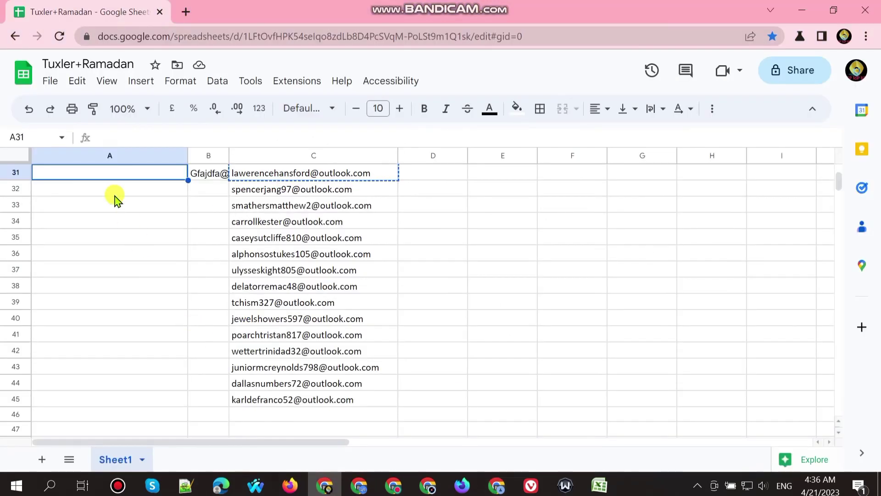
{"action": "key", "text": "ctrl+v"}
{"action": "left_click", "coordinate": [160, 195]}
{"action": "left_click", "coordinate": [208, 192]}
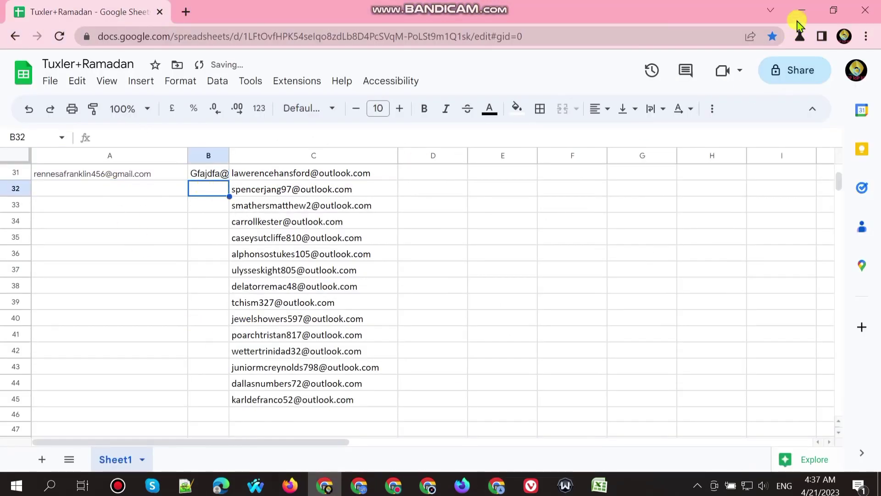
{"action": "left_click", "coordinate": [802, 10]}
Copy the sign-up page address into a new browser tab
{"action": "left_click", "coordinate": [274, 40]}
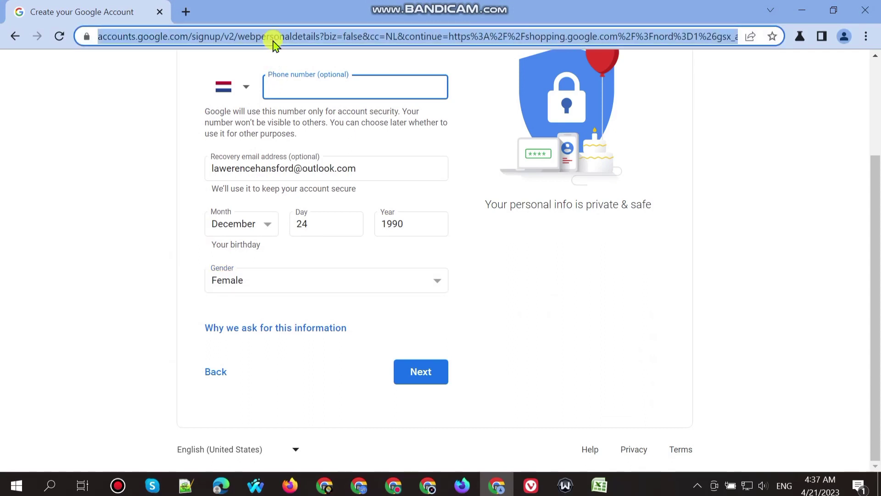
{"action": "left_click", "coordinate": [188, 15]}
{"action": "key", "text": "ctrl+v"}
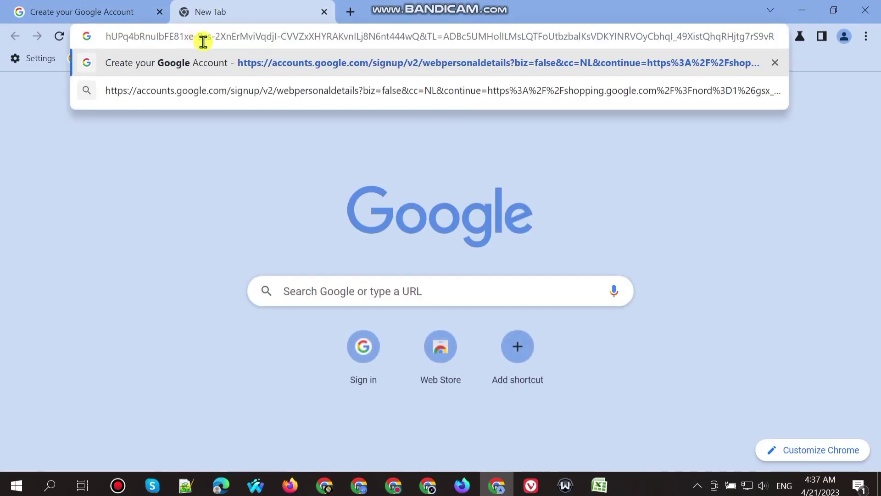
Load the sign-up page and enter the name 'fadjfka fadj' and a username starting 'dom'
{"action": "key", "text": "Return"}
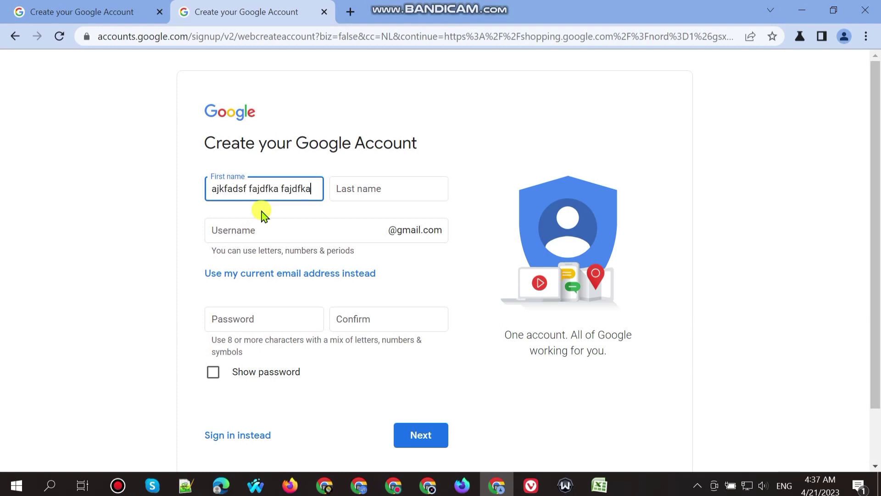
{"action": "type", "text": "fadjfka fadj"}
{"action": "key", "text": "Tab"}
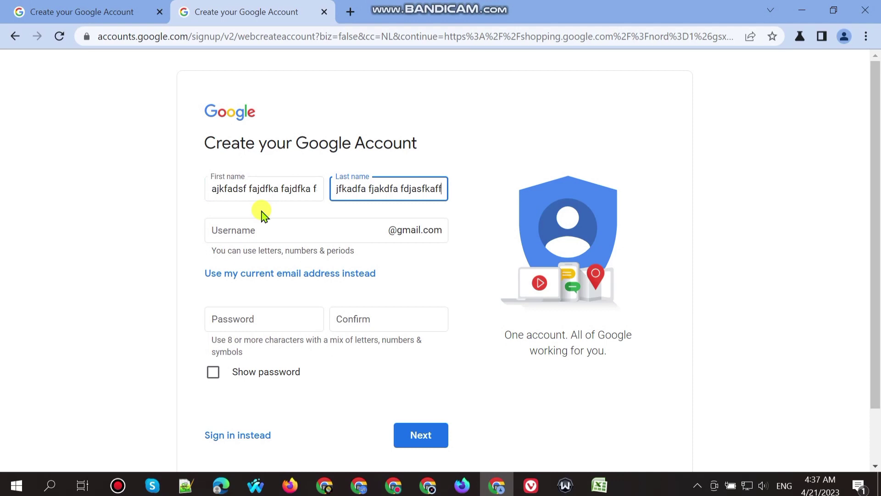
{"action": "left_click", "coordinate": [257, 235]}
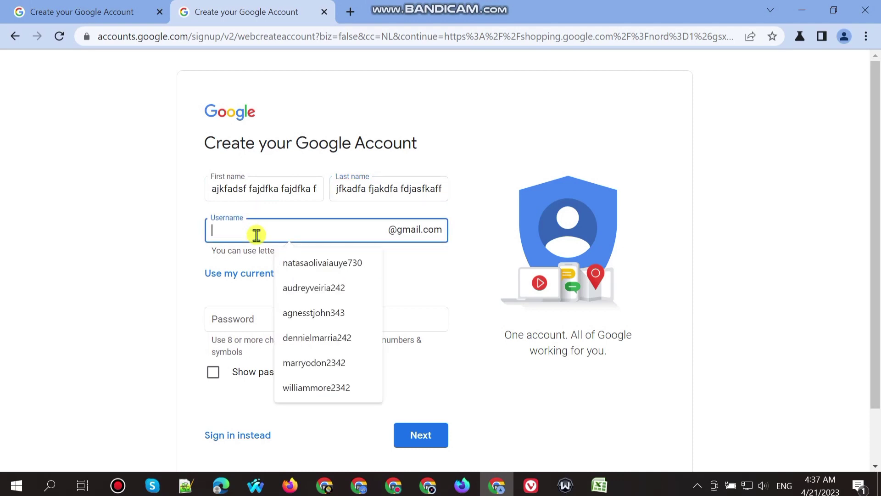
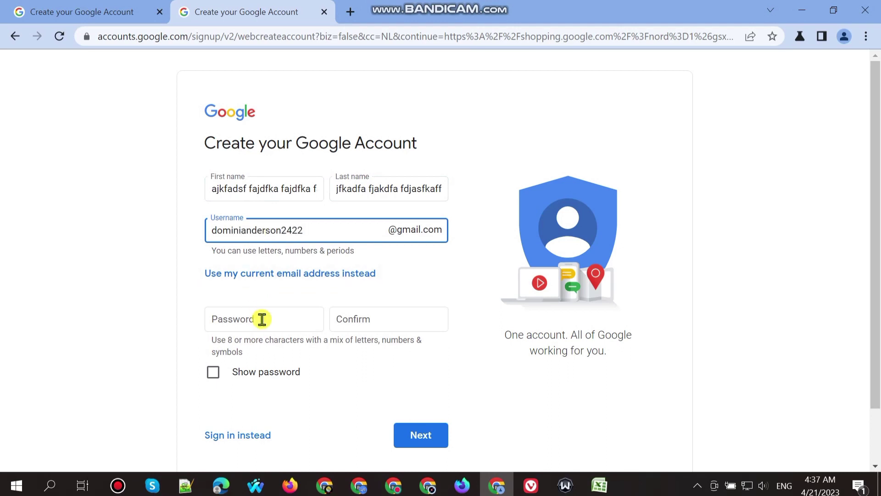
Set a password, paste it into Confirm, and submit the account details
{"action": "left_click", "coordinate": [262, 319]}
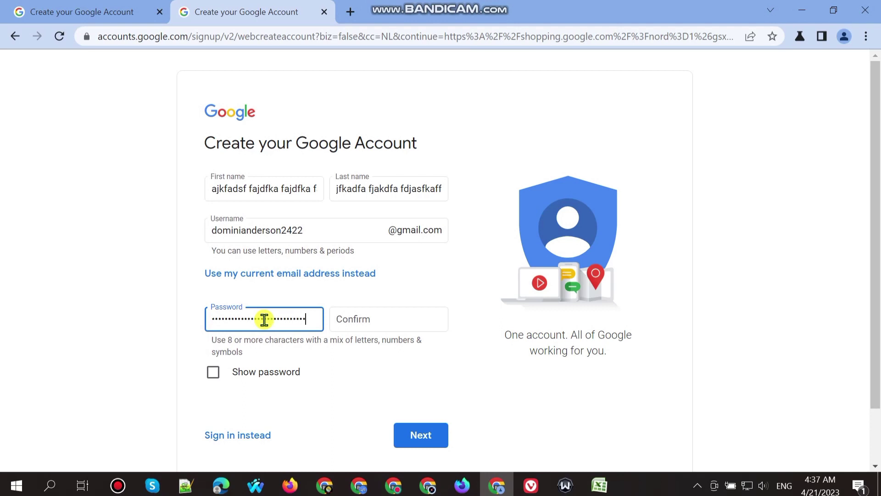
{"action": "left_click", "coordinate": [269, 376]}
{"action": "triple_click", "coordinate": [269, 327]}
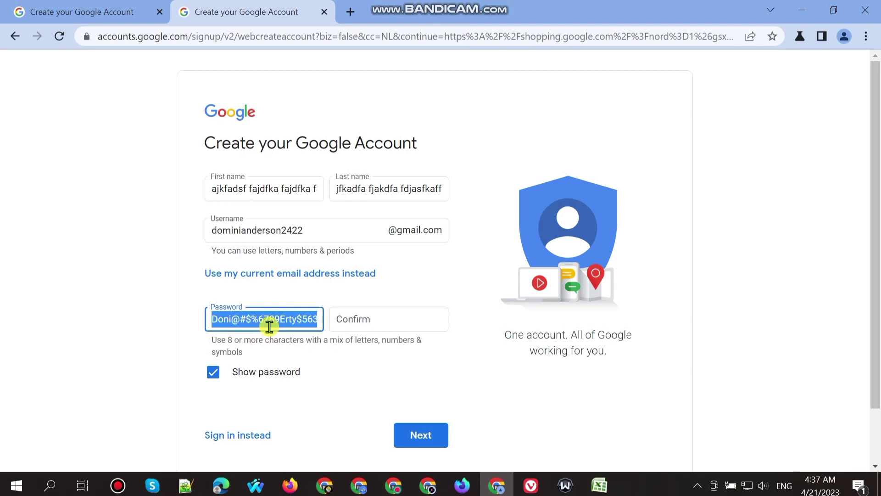
{"action": "left_click", "coordinate": [256, 369]}
{"action": "left_click", "coordinate": [361, 324]}
{"action": "key", "text": "ctrl+v"}
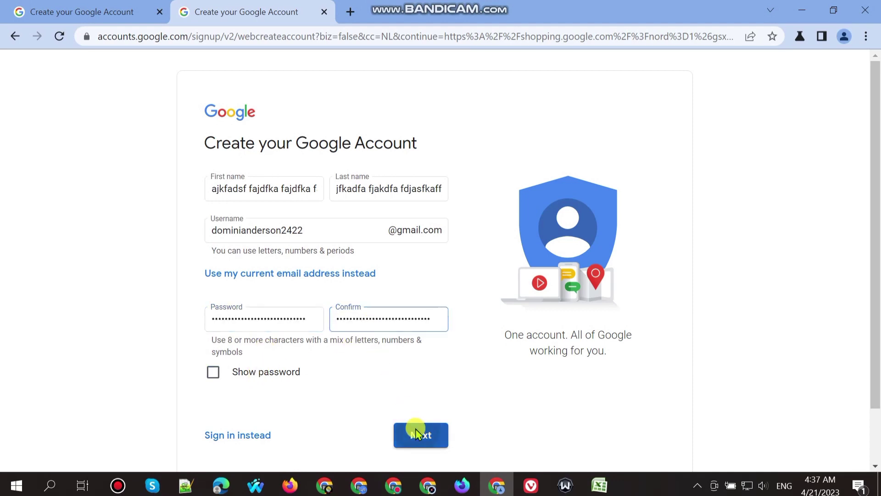
{"action": "left_click", "coordinate": [419, 433]}
{"action": "left_click", "coordinate": [417, 429]}
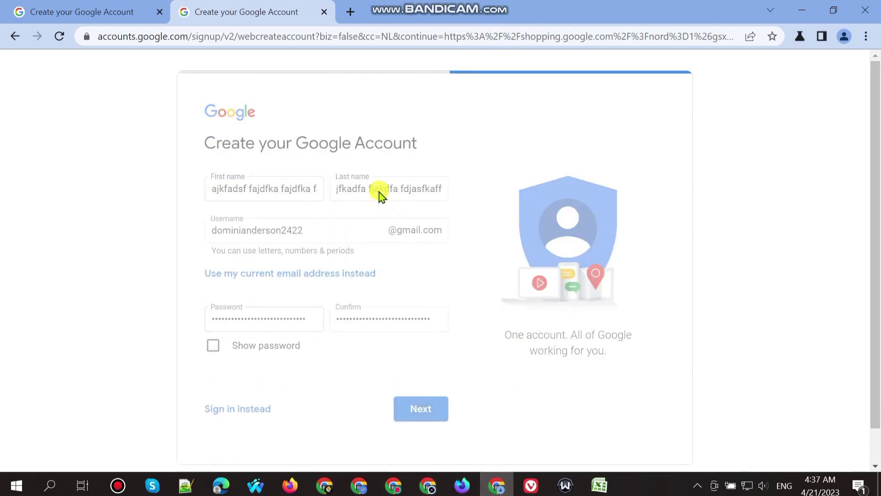
Clear the flagged first and last names after the form rejects them
{"action": "left_click", "coordinate": [346, 188]}
{"action": "key", "text": "BackSpace"}
{"action": "key", "text": "BackSpace"}
{"action": "key", "text": "BackSpace"}
{"action": "left_click", "coordinate": [427, 432]}
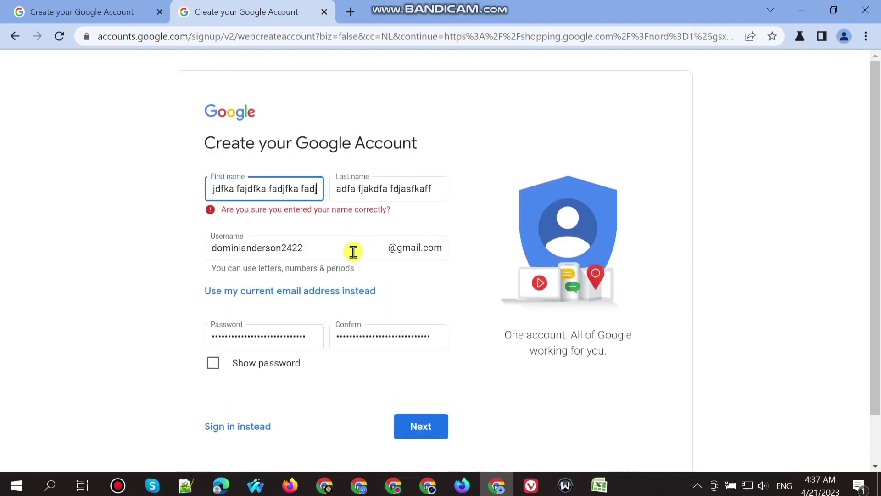
{"action": "key", "text": "BackSpace"}
{"action": "key", "text": "BackSpace"}
{"action": "key", "text": "BackSpace"}
{"action": "key", "text": "BackSpace"}
{"action": "key", "text": "BackSpace"}
{"action": "key", "text": "BackSpace"}
{"action": "key", "text": "BackSpace"}
{"action": "key", "text": "BackSpace"}
{"action": "key", "text": "BackSpace"}
{"action": "key", "text": "BackSpace"}
{"action": "key", "text": "BackSpace"}
{"action": "key", "text": "BackSpace"}
{"action": "key", "text": "BackSpace"}
{"action": "key", "text": "BackSpace"}
{"action": "key", "text": "BackSpace"}
{"action": "key", "text": "BackSpace"}
{"action": "key", "text": "BackSpace"}
{"action": "key", "text": "BackSpace"}
{"action": "key", "text": "BackSpace"}
{"action": "key", "text": "BackSpace"}
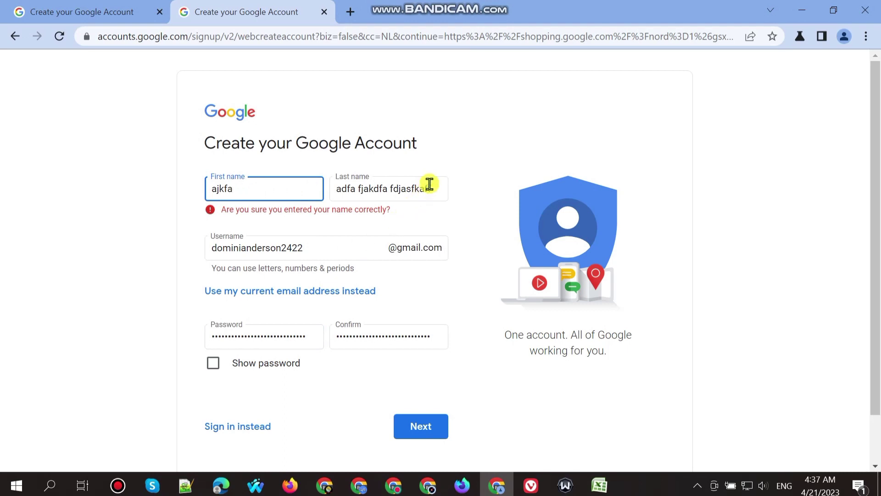
{"action": "left_click", "coordinate": [439, 190]}
{"action": "key", "text": "BackSpace"}
{"action": "key", "text": "BackSpace"}
{"action": "key", "text": "BackSpace"}
{"action": "key", "text": "BackSpace"}
{"action": "key", "text": "BackSpace"}
{"action": "key", "text": "BackSpace"}
{"action": "key", "text": "BackSpace"}
{"action": "key", "text": "BackSpace"}
{"action": "key", "text": "BackSpace"}
{"action": "key", "text": "BackSpace"}
{"action": "key", "text": "BackSpace"}
{"action": "key", "text": "BackSpace"}
{"action": "key", "text": "BackSpace"}
{"action": "key", "text": "BackSpace"}
{"action": "key", "text": "BackSpace"}
{"action": "key", "text": "BackSpace"}
{"action": "key", "text": "BackSpace"}
{"action": "key", "text": "BackSpace"}
{"action": "key", "text": "BackSpace"}
{"action": "key", "text": "BackSpace"}
{"action": "left_click", "coordinate": [303, 192]}
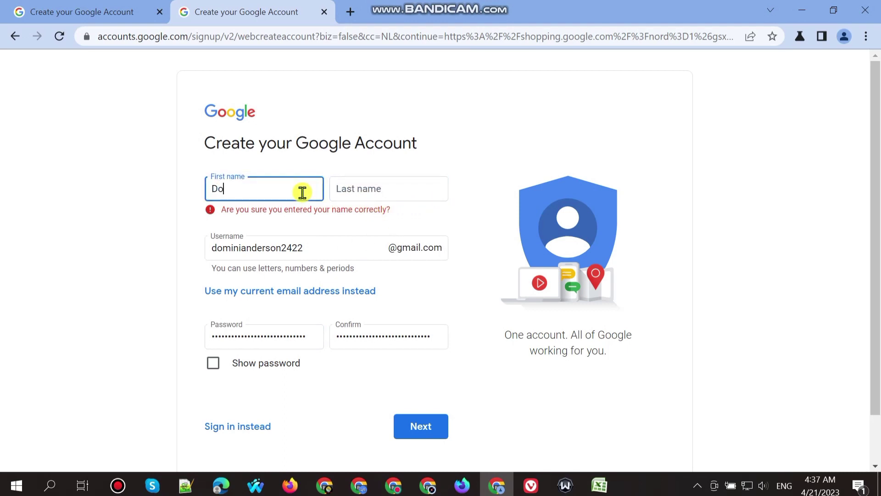
Retype the first and last names, check the fields, and resubmit the details
{"action": "key", "text": "Tab"}
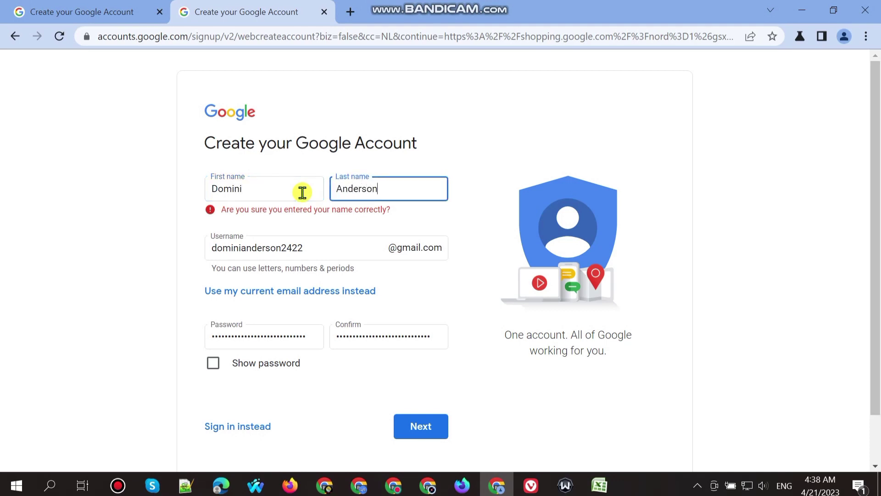
{"action": "left_click", "coordinate": [308, 251]}
{"action": "left_click", "coordinate": [317, 191]}
{"action": "left_click", "coordinate": [381, 188]}
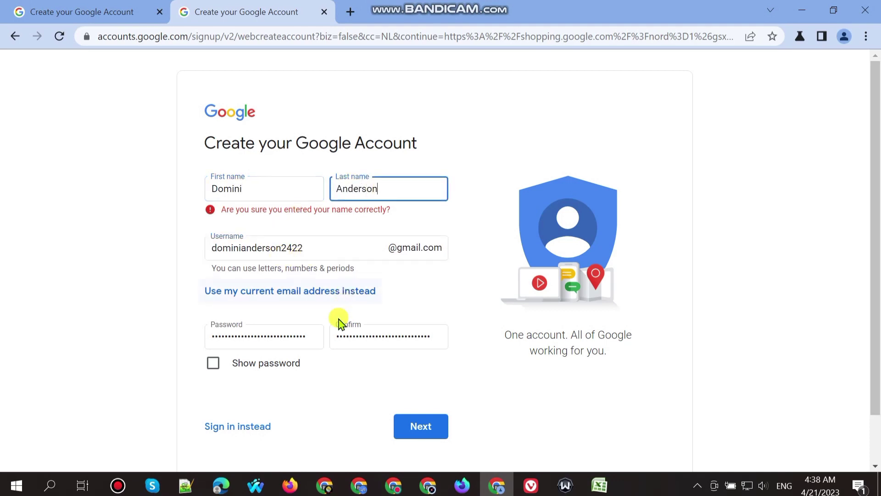
{"action": "left_click", "coordinate": [318, 339]}
{"action": "left_click", "coordinate": [367, 340]}
{"action": "scroll", "coordinate": [392, 399], "scroll_direction": "down", "scroll_amount": 2}
{"action": "left_click", "coordinate": [416, 373]}
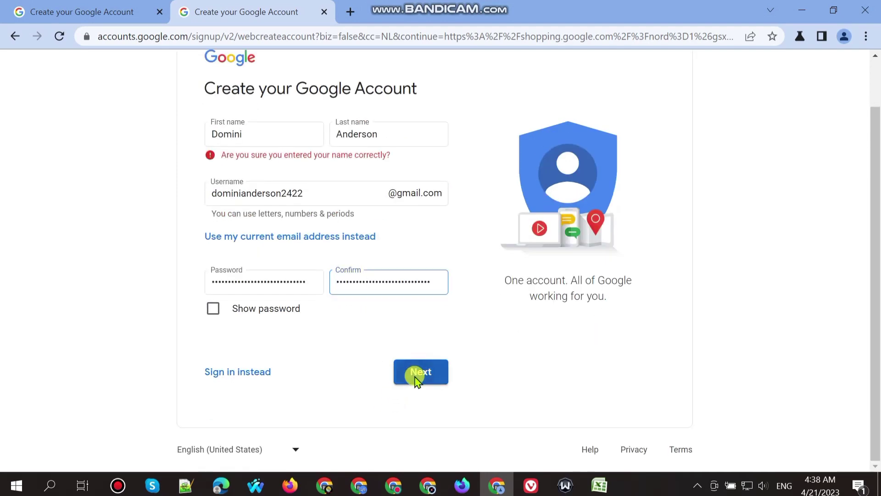
Paste the password into B32 and copy C32's address into the Recovery email field
{"action": "left_click", "coordinate": [325, 485]}
{"action": "left_click", "coordinate": [252, 188]}
{"action": "key", "text": "ctrl+c"}
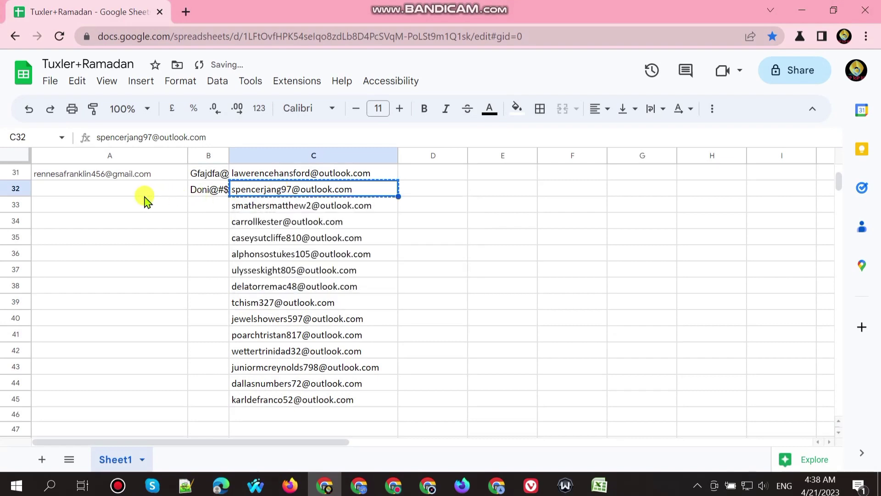
{"action": "left_click", "coordinate": [146, 197]}
{"action": "left_click", "coordinate": [325, 486]}
{"action": "left_click", "coordinate": [238, 290]}
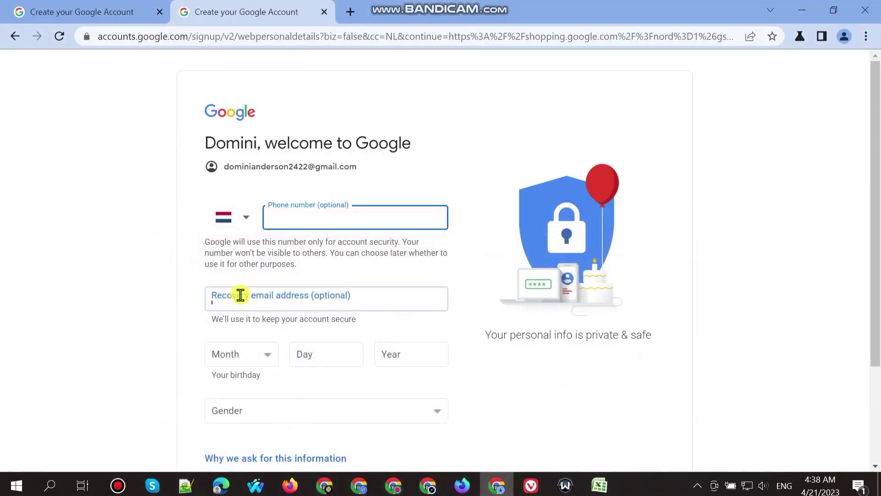
{"action": "key", "text": "ctrl+v"}
Record the new Gmail address in cell A32 of the tracking sheet
{"action": "triple_click", "coordinate": [237, 163]}
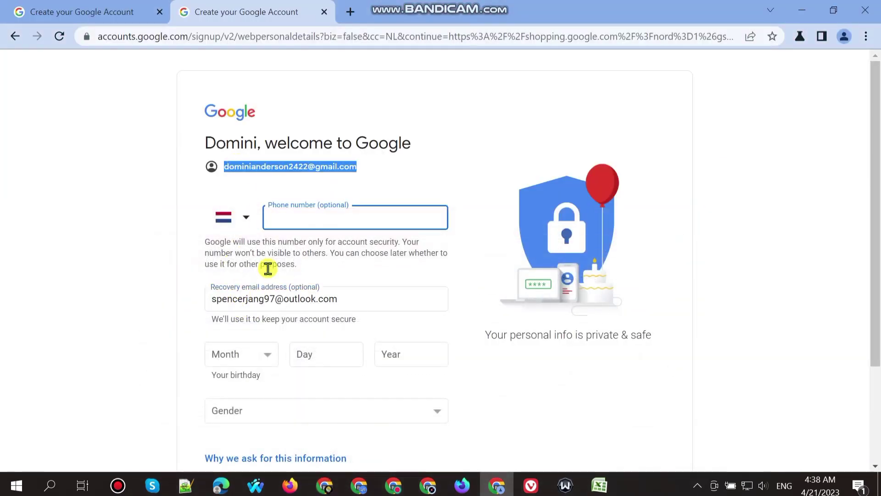
{"action": "left_click", "coordinate": [325, 485]}
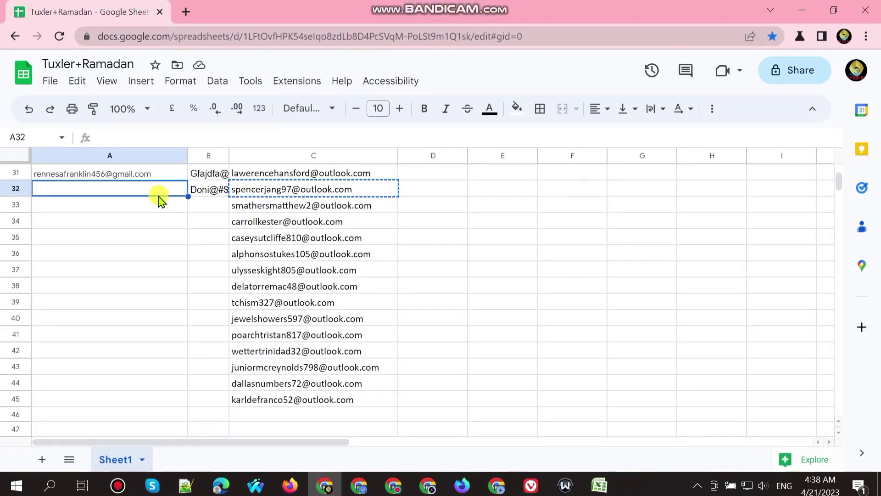
{"action": "key", "text": "ctrl+v"}
{"action": "left_click", "coordinate": [163, 207]}
{"action": "left_click", "coordinate": [200, 205]}
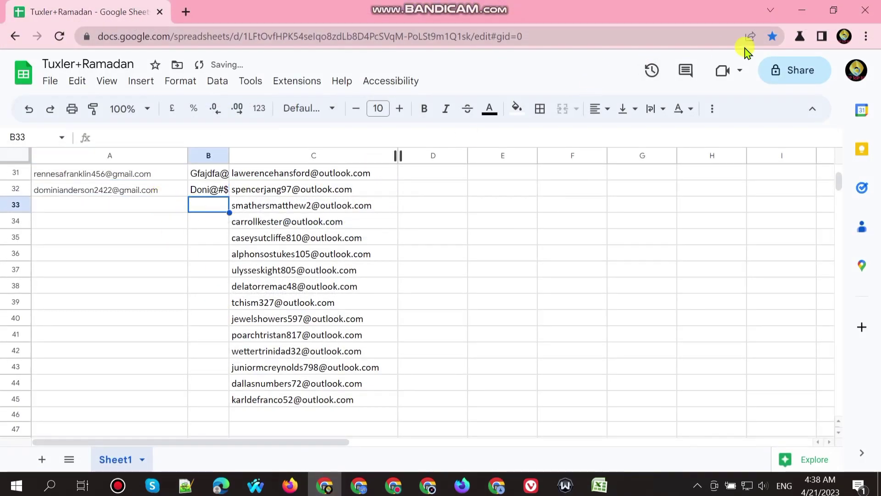
{"action": "left_click", "coordinate": [799, 11]}
Set birth month November, day 27, gender Female, and submit the personal details
{"action": "left_click", "coordinate": [272, 357]}
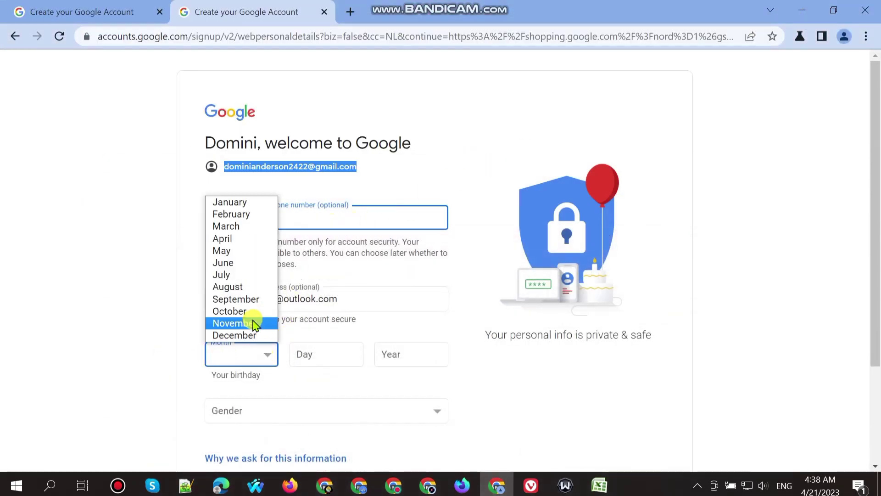
{"action": "left_click", "coordinate": [252, 318]}
{"action": "left_click", "coordinate": [329, 350]}
{"action": "type", "text": "27"}
{"action": "left_click", "coordinate": [404, 355]}
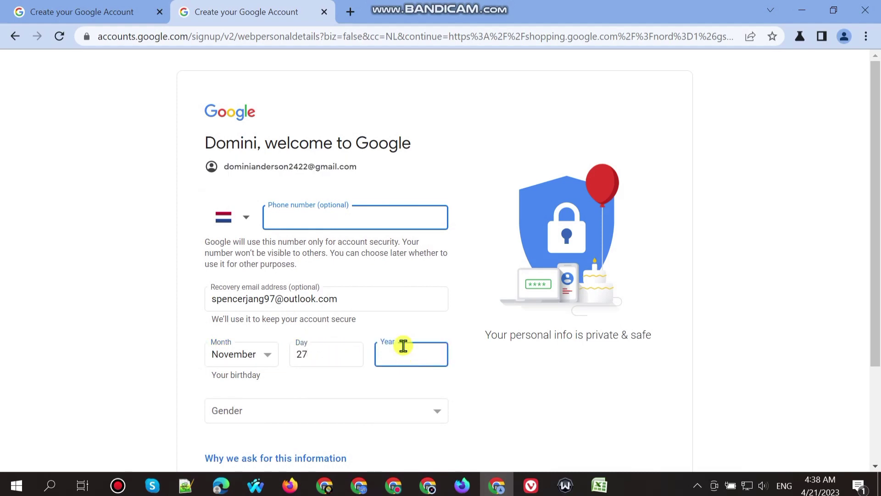
{"action": "scroll", "coordinate": [331, 346], "scroll_direction": "down", "scroll_amount": 1}
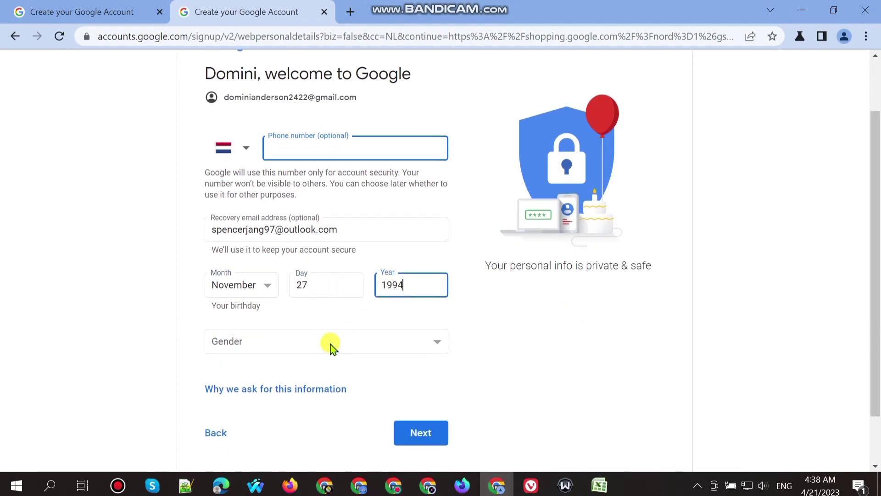
{"action": "left_click", "coordinate": [331, 343]}
{"action": "left_click", "coordinate": [295, 357]}
{"action": "left_click", "coordinate": [419, 431]}
{"action": "left_click", "coordinate": [419, 370]}
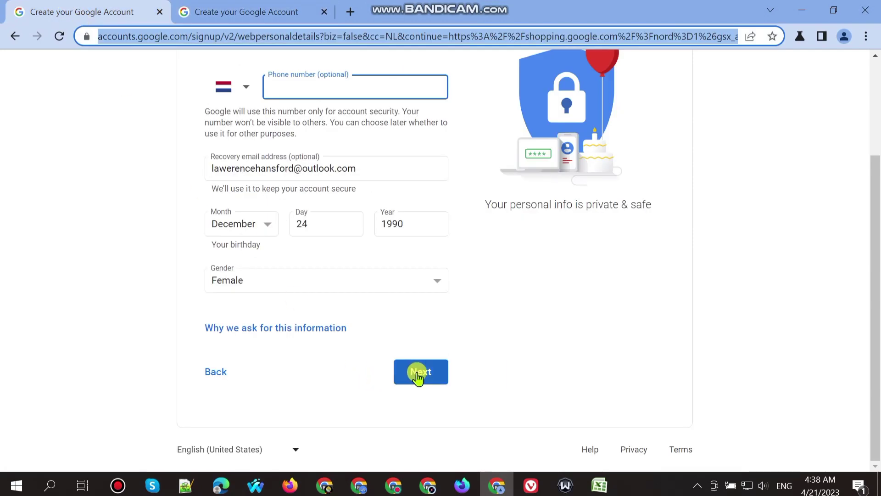
Choose Express personalization for the first account and confirm its settings
{"action": "left_click", "coordinate": [216, 195]}
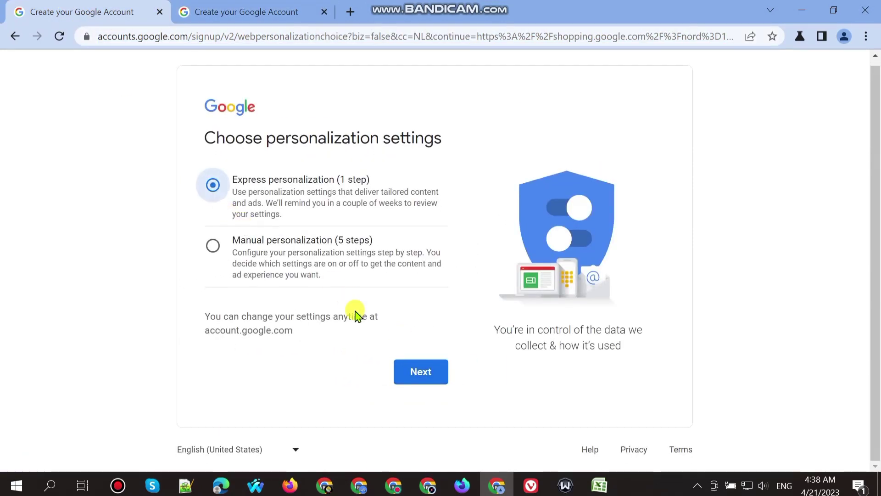
{"action": "left_click", "coordinate": [420, 371]}
{"action": "scroll", "coordinate": [419, 380], "scroll_direction": "down", "scroll_amount": 15}
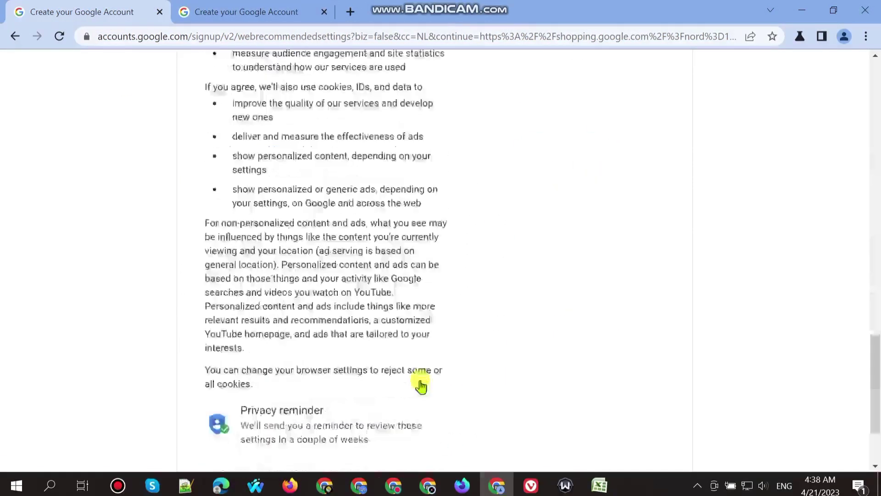
{"action": "left_click", "coordinate": [389, 370]}
In the second sign-up tab, choose Express personalization, confirm it, and accept the privacy terms
{"action": "left_click", "coordinate": [315, 10]}
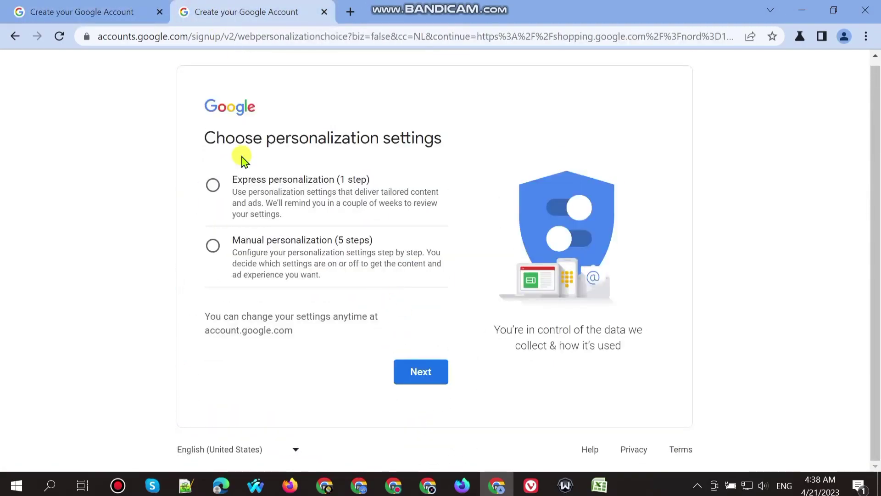
{"action": "left_click", "coordinate": [213, 185]}
{"action": "left_click", "coordinate": [416, 374]}
{"action": "scroll", "coordinate": [414, 374], "scroll_direction": "down", "scroll_amount": 15}
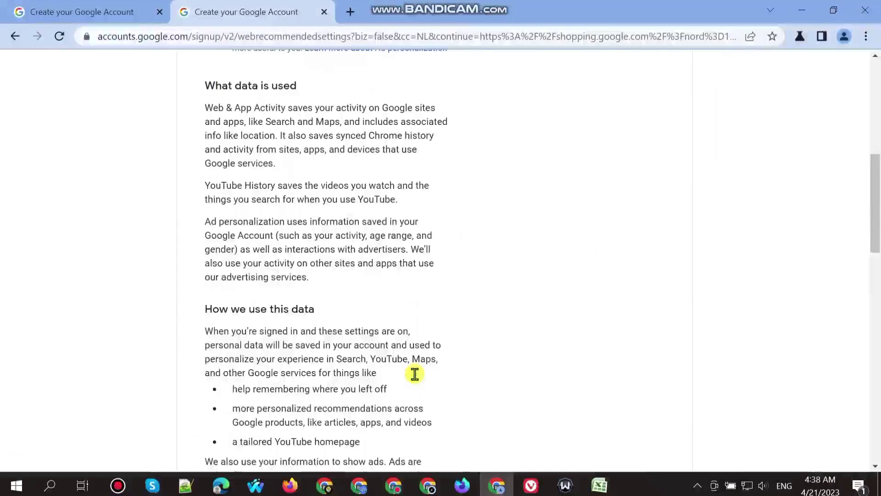
{"action": "left_click", "coordinate": [415, 371]}
{"action": "scroll", "coordinate": [415, 374], "scroll_direction": "down", "scroll_amount": 20}
{"action": "left_click", "coordinate": [415, 372]}
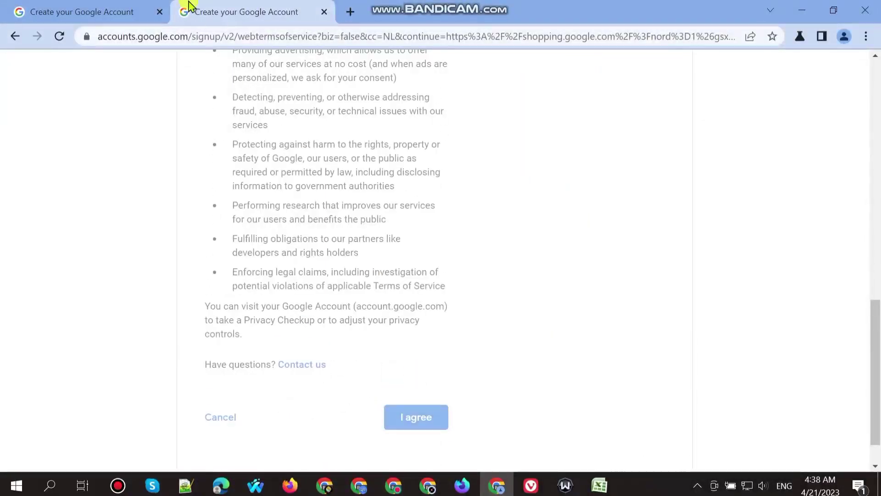
Accept the privacy terms for the first account and decline the separate browser profile
{"action": "left_click", "coordinate": [166, 11]}
{"action": "scroll", "coordinate": [387, 327], "scroll_direction": "down", "scroll_amount": 20}
{"action": "left_click", "coordinate": [416, 371]}
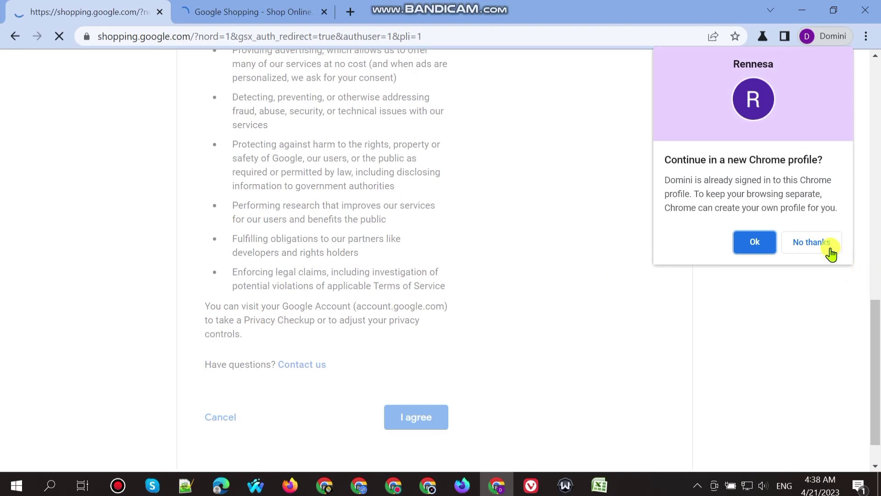
{"action": "left_click", "coordinate": [828, 249]}
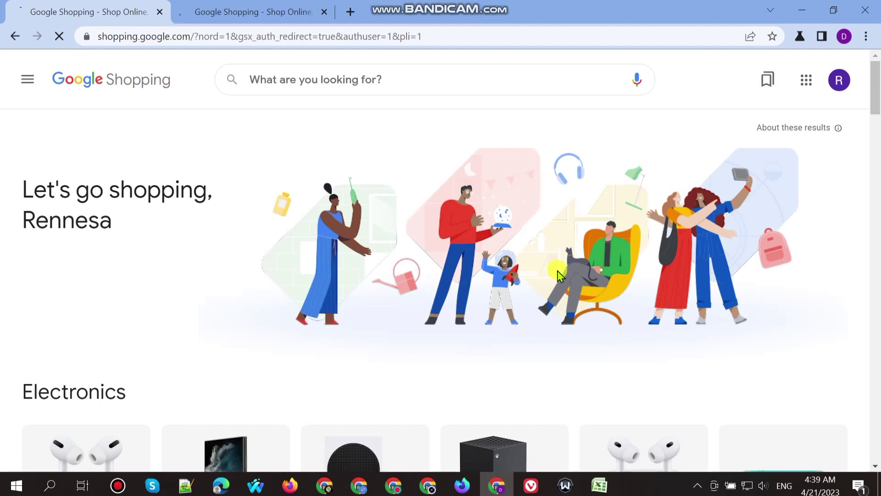
Check both signed-in accounts' pages, then clear all-time browsing data
{"action": "key", "text": "ctrl+Tab"}
{"action": "key", "text": "ctrl+Tab"}
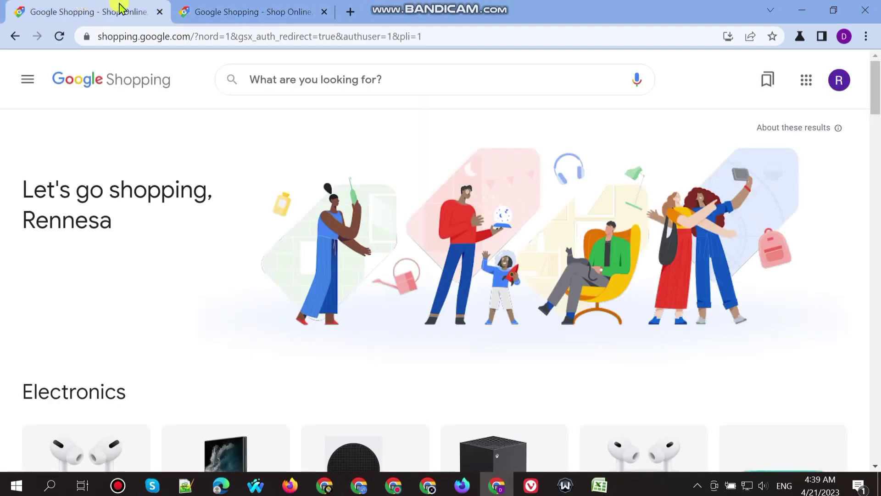
{"action": "key", "text": "ctrl+Tab"}
{"action": "left_click", "coordinate": [57, 12]}
{"action": "left_click", "coordinate": [199, 13]}
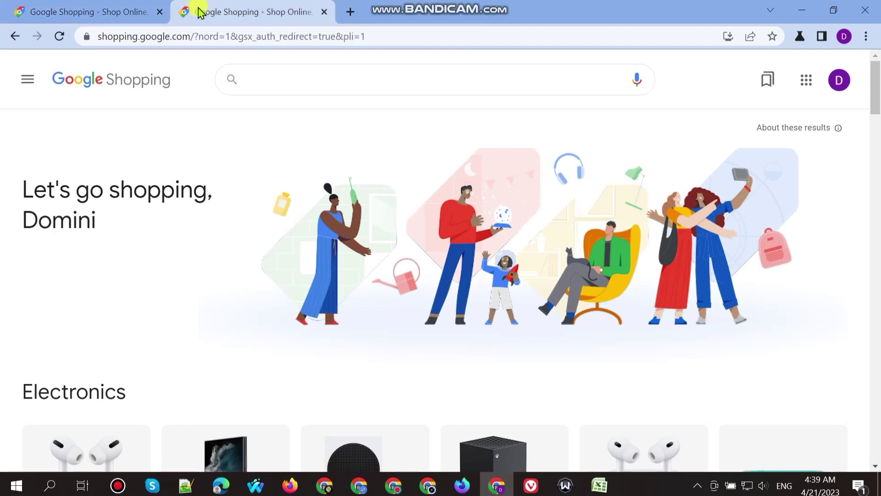
{"action": "key", "text": "ctrl+shift+Delete"}
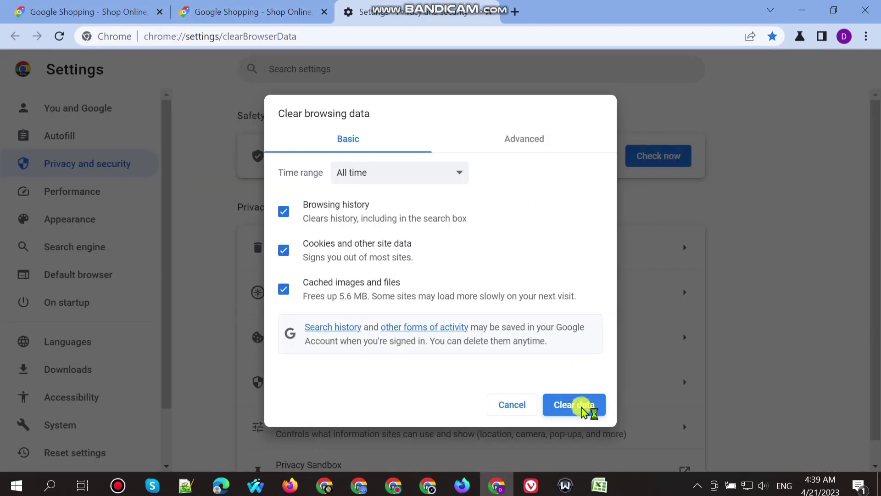
{"action": "left_click", "coordinate": [582, 406]}
Enter Netherlands in cell D31 and fill it down to D32 in the account log
{"action": "left_click", "coordinate": [325, 485]}
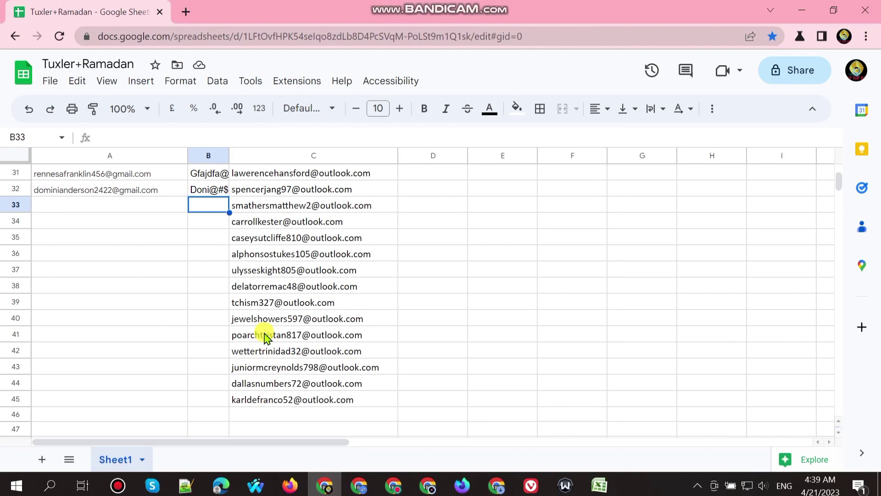
{"action": "left_click", "coordinate": [410, 177]}
{"action": "type", "text": "Netherlands"}
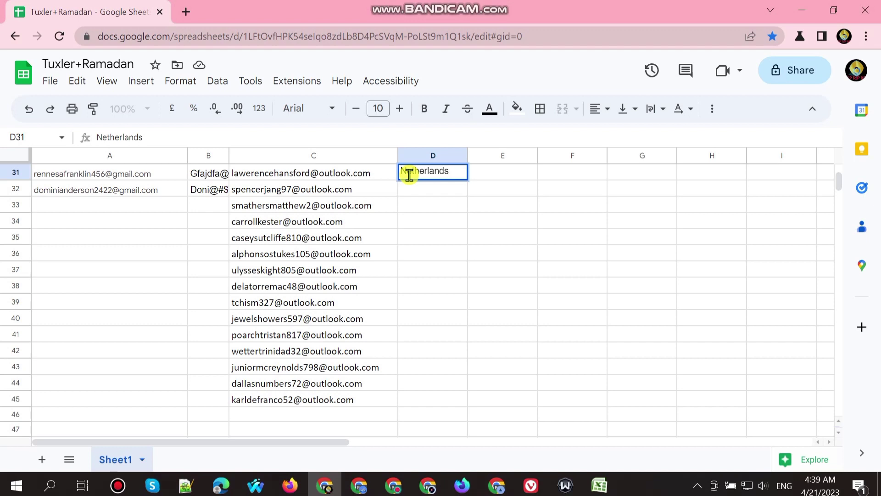
{"action": "key", "text": "Return"}
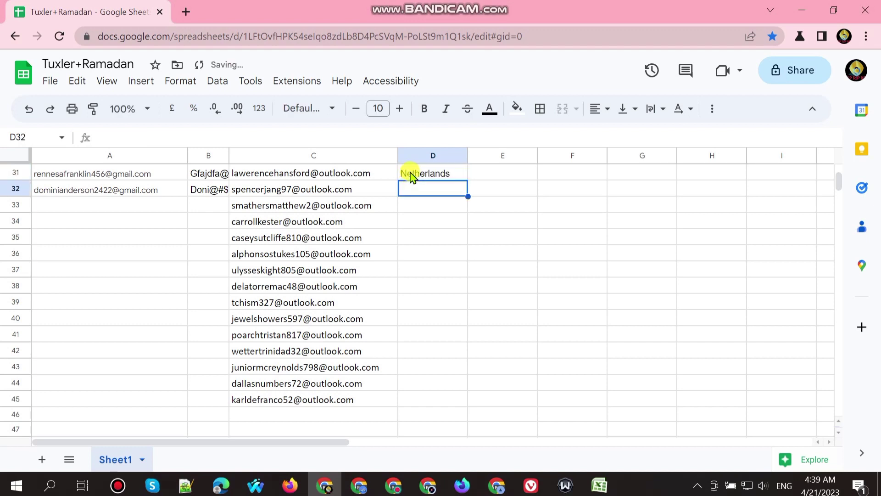
{"action": "left_click", "coordinate": [412, 177]}
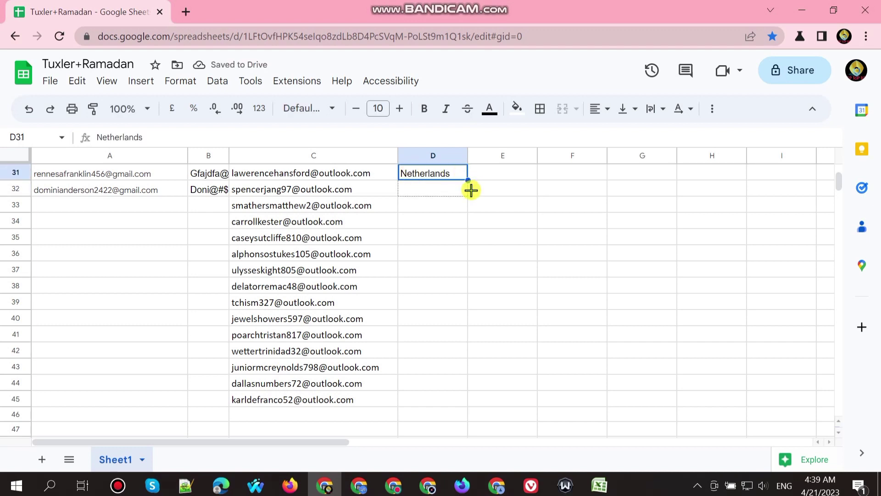
{"action": "left_click_drag", "start_coordinate": [471, 190], "coordinate": [463, 182]}
{"action": "left_click", "coordinate": [221, 207]}
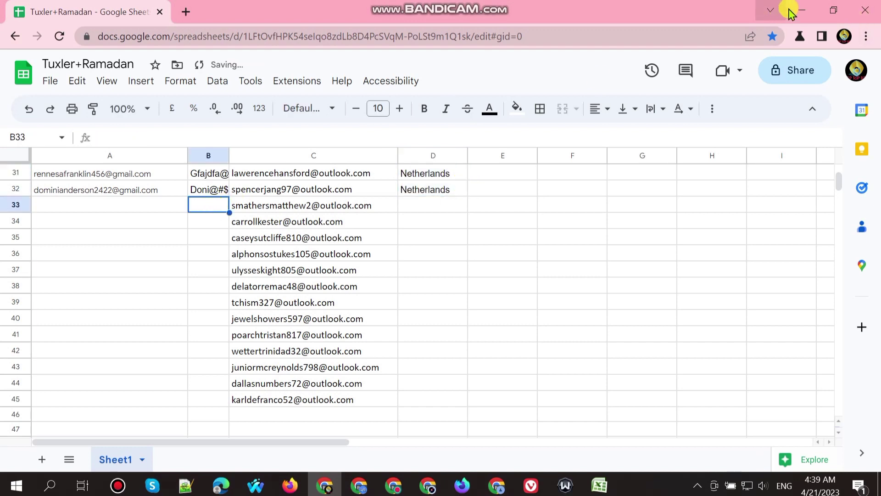
{"action": "left_click", "coordinate": [802, 10]}
Close the browser settings window, disconnect the VPN, and refresh the desktop
{"action": "left_click", "coordinate": [877, 2]}
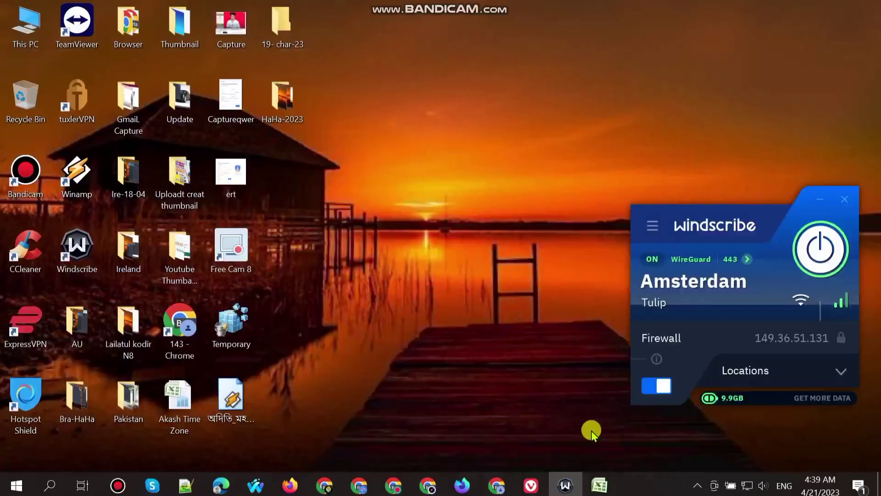
{"action": "left_click", "coordinate": [820, 250]}
{"action": "right_click", "coordinate": [522, 101]}
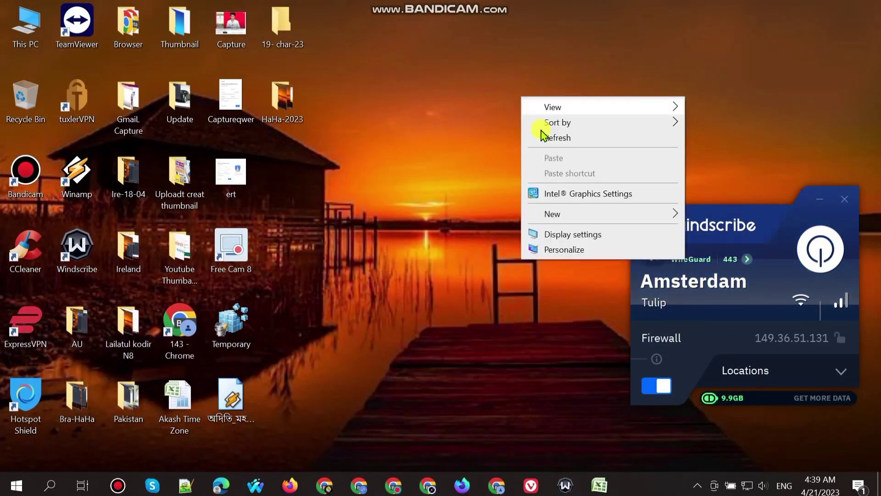
{"action": "left_click", "coordinate": [551, 138]}
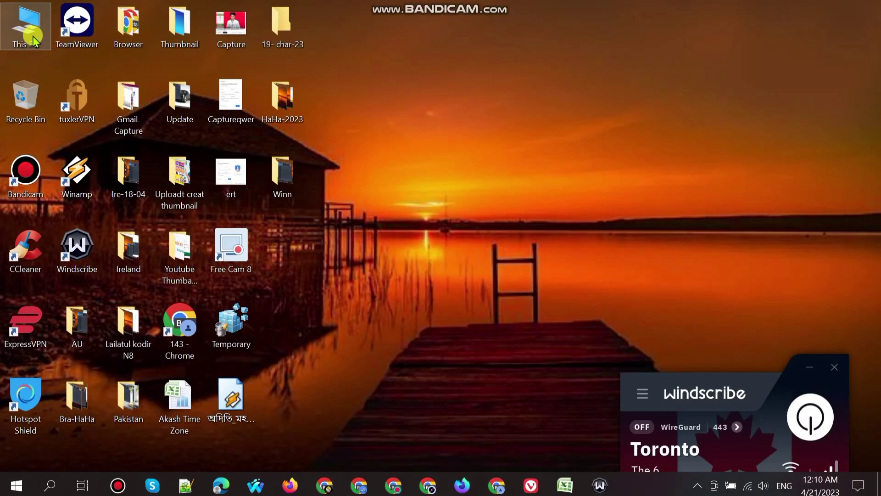
Open Optimize Drives from Local Disk (C:) Properties > Tools in This PC
{"action": "double_click", "coordinate": [26, 28]}
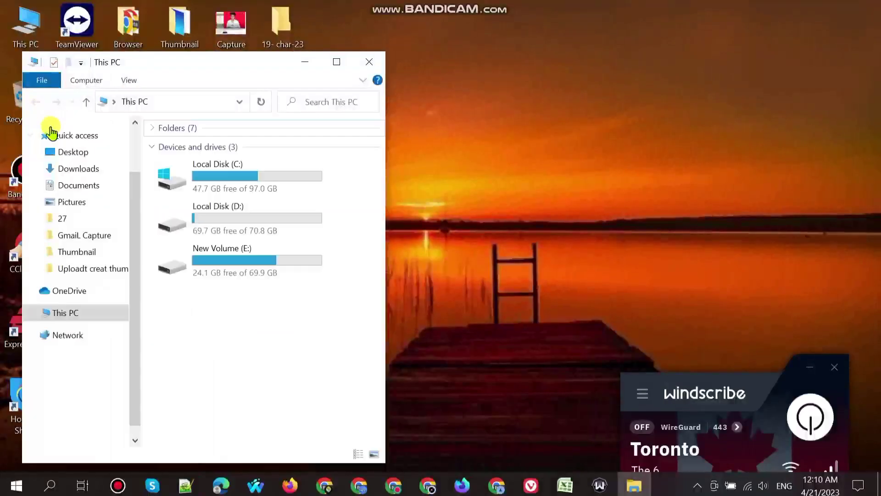
{"action": "left_click", "coordinate": [195, 188]}
{"action": "right_click", "coordinate": [196, 183]}
{"action": "left_click", "coordinate": [244, 421]}
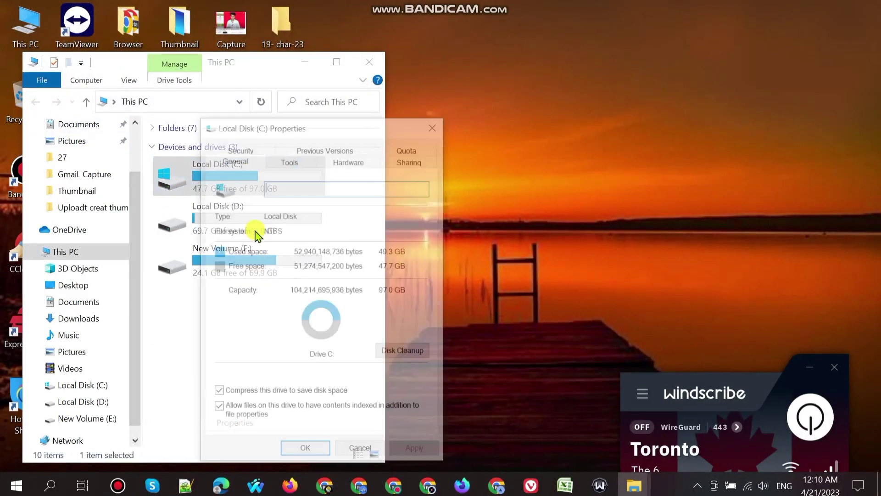
{"action": "left_click", "coordinate": [285, 166]}
{"action": "left_click", "coordinate": [394, 292]}
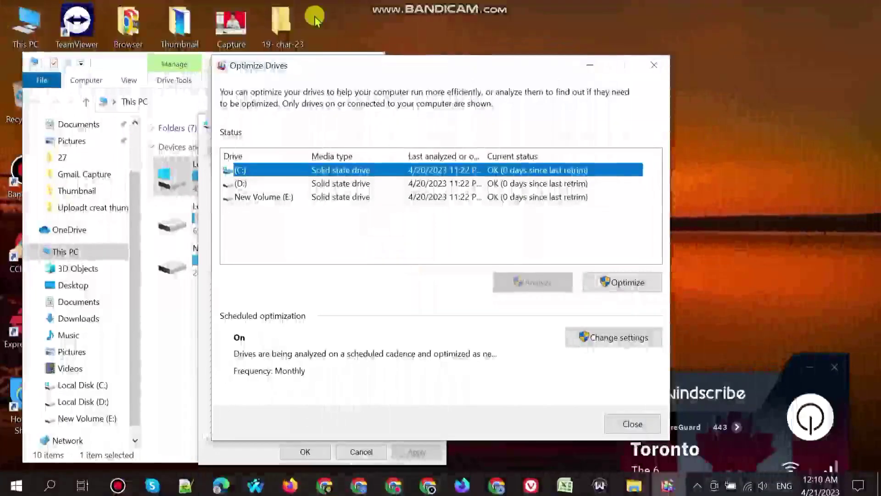
Trim drives C:, D: and New Volume (E:), then close all the drive windows
{"action": "left_click", "coordinate": [655, 283]}
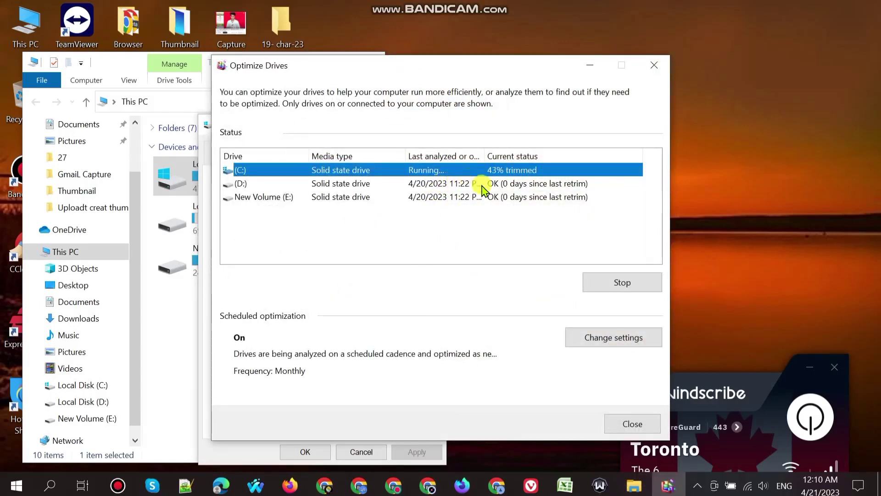
{"action": "left_click", "coordinate": [496, 186]}
{"action": "left_click", "coordinate": [624, 282]}
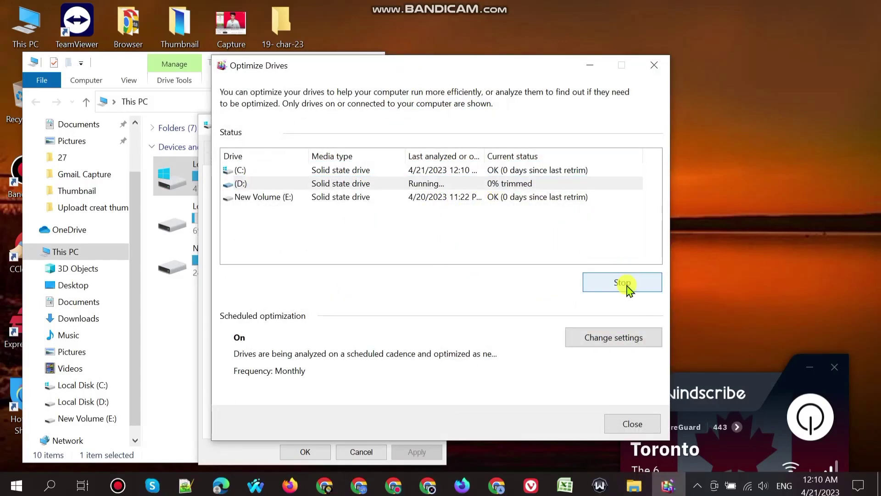
{"action": "left_click", "coordinate": [516, 197]}
{"action": "left_click", "coordinate": [613, 284]}
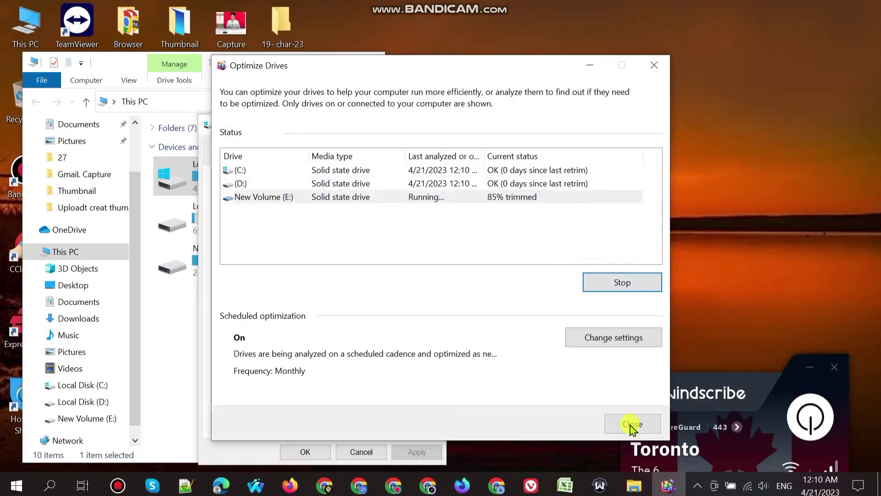
{"action": "left_click", "coordinate": [631, 422]}
{"action": "left_click", "coordinate": [305, 451]}
{"action": "left_click", "coordinate": [370, 62]}
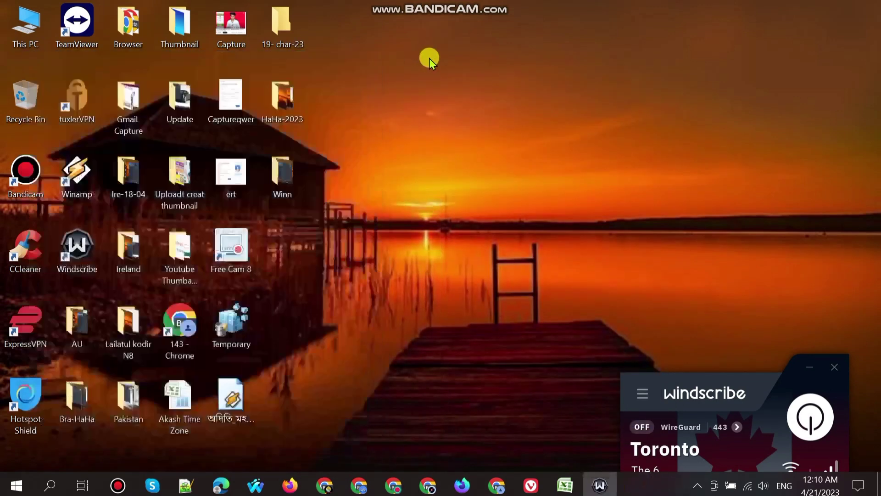
In Display settings, change Scale and layout from 150% to 125%
{"action": "right_click", "coordinate": [428, 59]}
{"action": "left_click", "coordinate": [500, 198]}
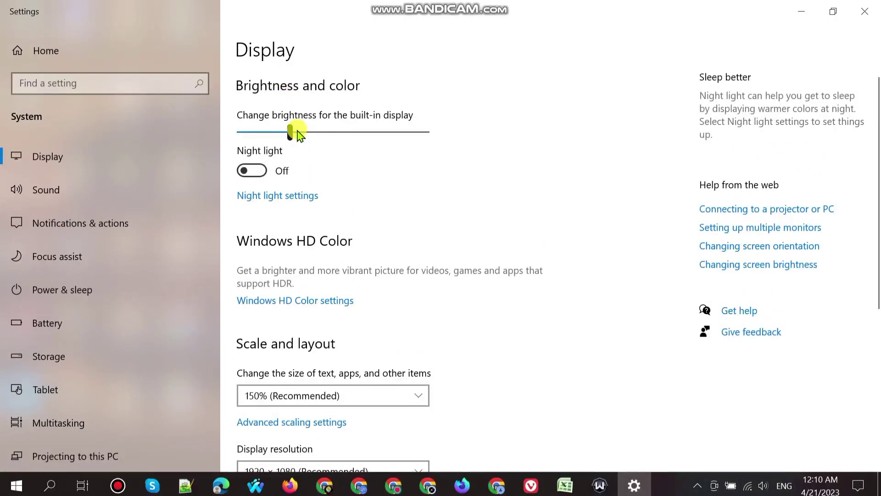
{"action": "scroll", "coordinate": [276, 411], "scroll_direction": "down", "scroll_amount": 3}
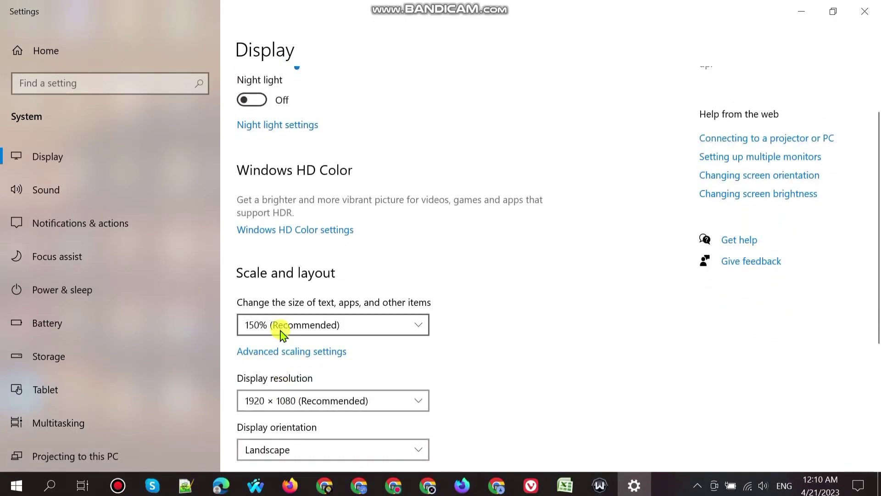
{"action": "left_click", "coordinate": [282, 322]}
{"action": "left_click", "coordinate": [275, 303]}
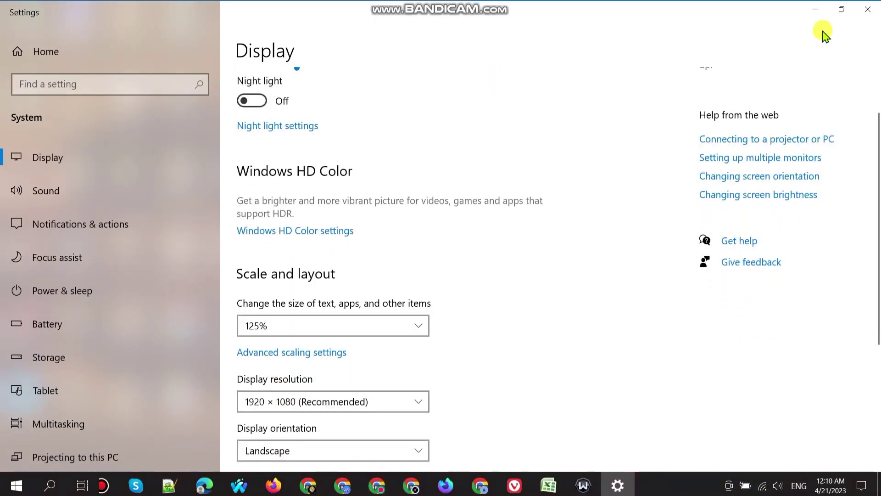
Close Display settings, sort the desktop icons by name, and refresh the desktop
{"action": "left_click", "coordinate": [866, 10]}
{"action": "right_click", "coordinate": [611, 96]}
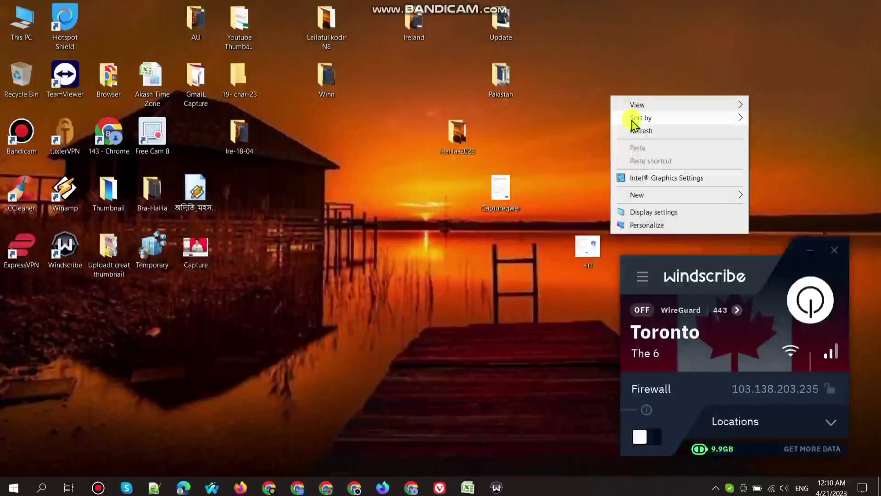
{"action": "mouse_move", "coordinate": [669, 124]}
{"action": "left_click", "coordinate": [755, 119]}
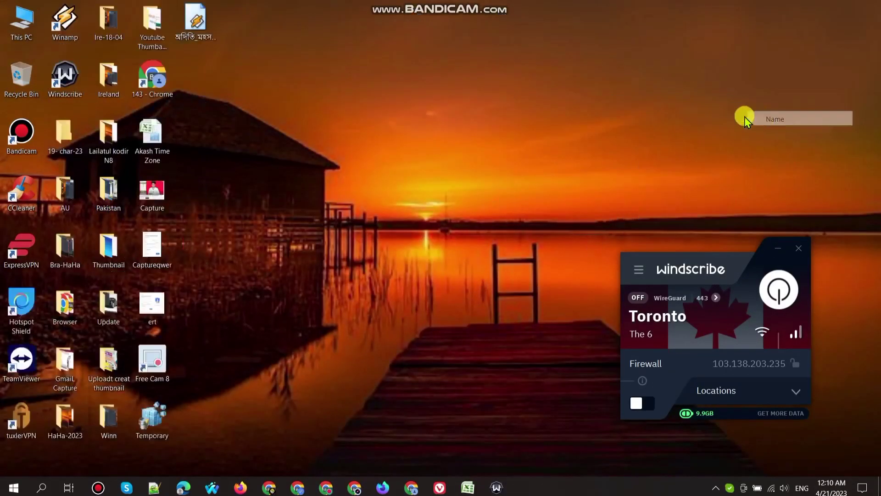
{"action": "right_click", "coordinate": [594, 98]}
{"action": "left_click", "coordinate": [623, 135]}
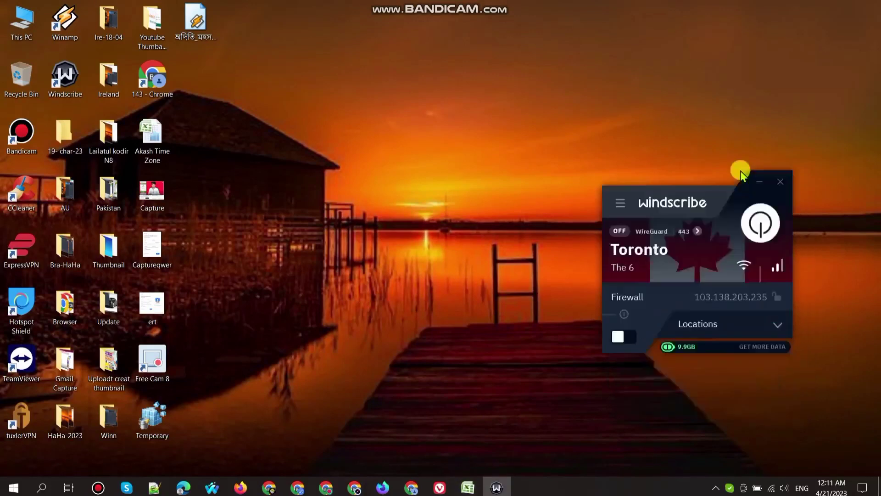
Connect Windscribe to the Paris Seine server under France
{"action": "left_click", "coordinate": [762, 271]}
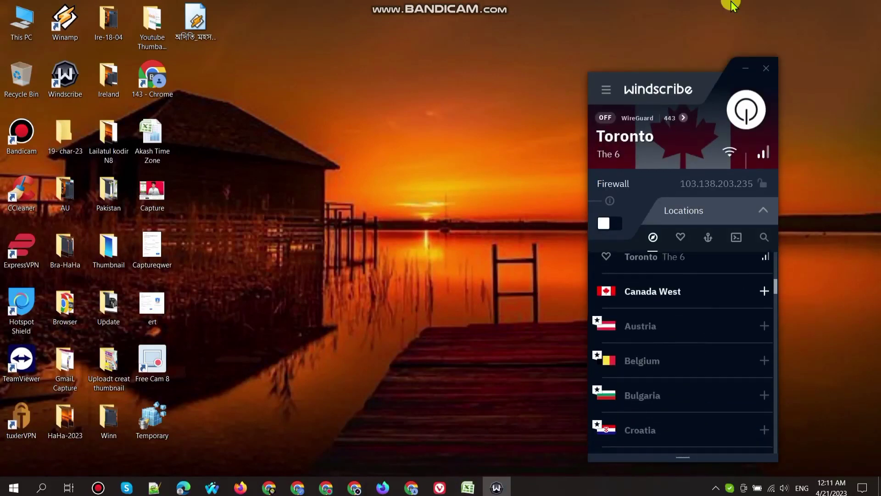
{"action": "scroll", "coordinate": [640, 393], "scroll_direction": "down", "scroll_amount": 6}
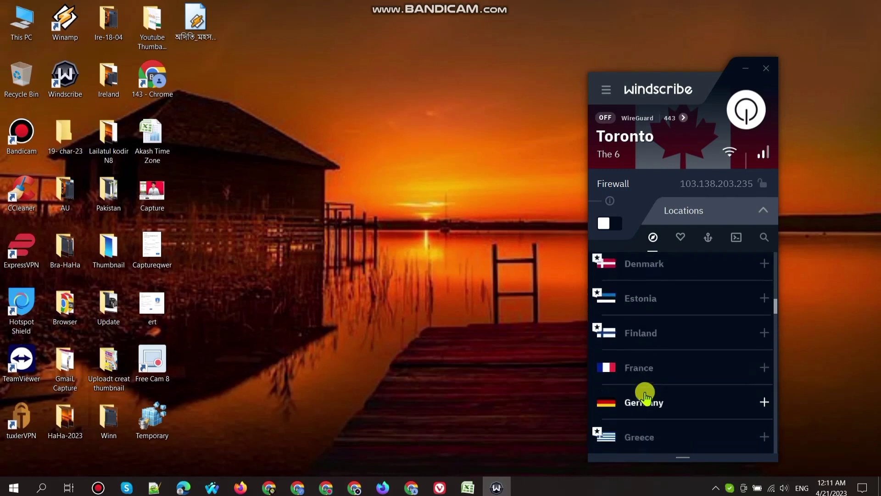
{"action": "left_click", "coordinate": [642, 361]}
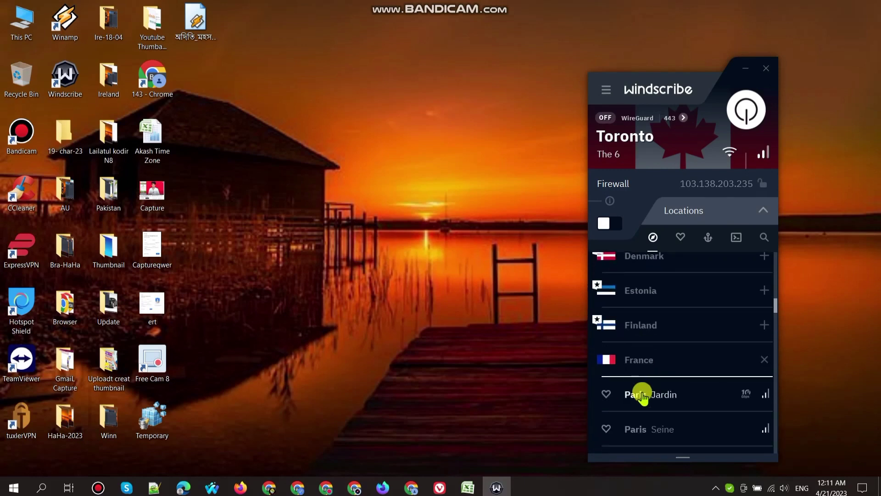
{"action": "left_click", "coordinate": [640, 427]}
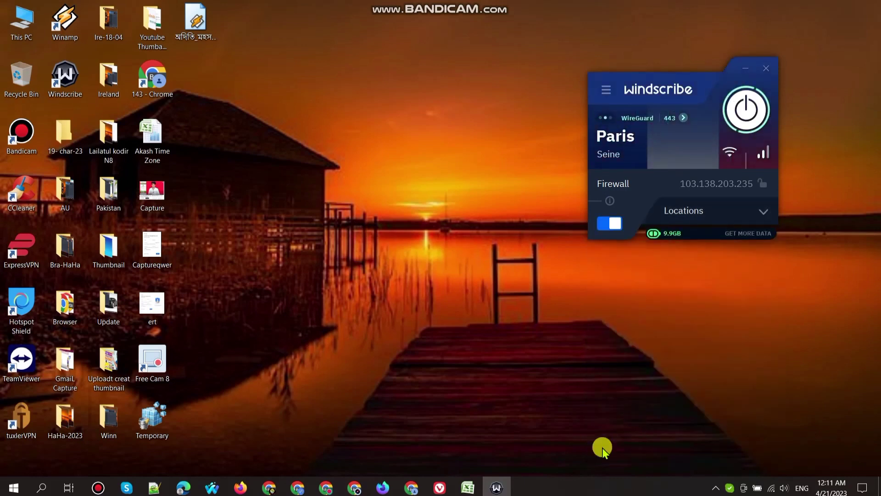
{"action": "left_click", "coordinate": [479, 489]}
Run France's tzutil /s "Romance Standard Time" command from cell B155 via Win+R, then refresh the desktop
{"action": "scroll", "coordinate": [264, 365], "scroll_direction": "down", "scroll_amount": 20}
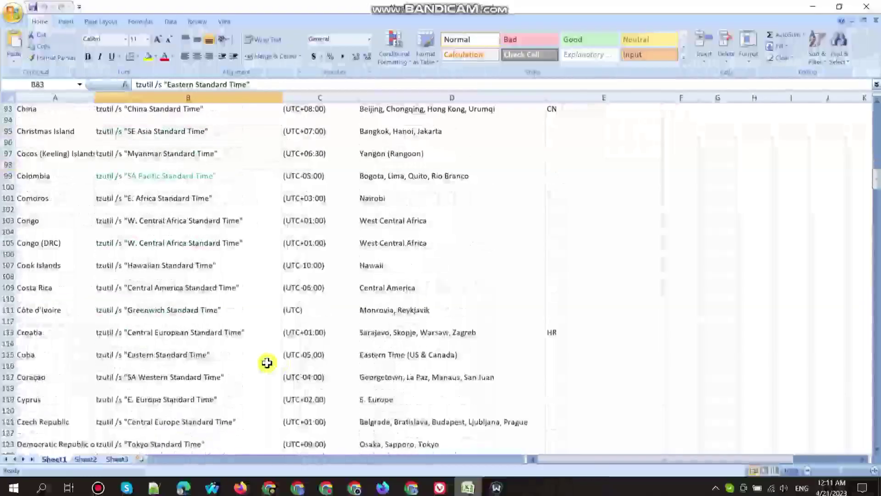
{"action": "scroll", "coordinate": [264, 365], "scroll_direction": "down", "scroll_amount": 4}
{"action": "left_click", "coordinate": [115, 332]}
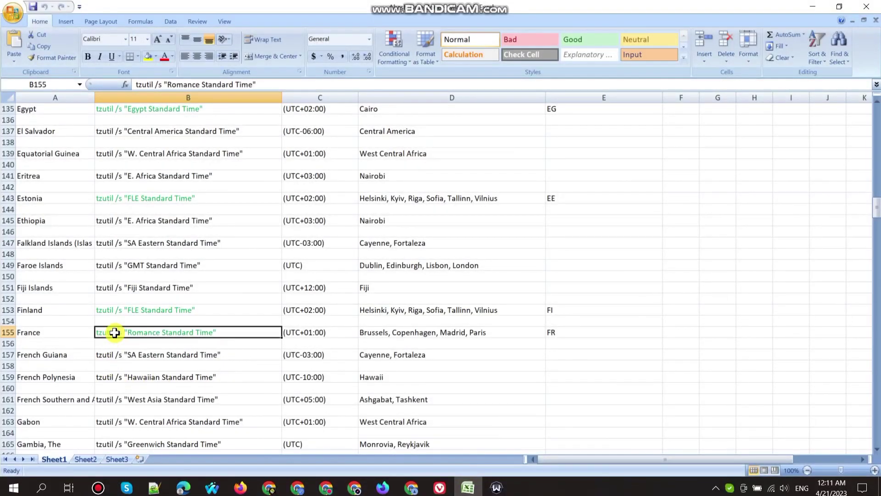
{"action": "key", "text": "ctrl+c"}
{"action": "key", "text": "super+r"}
{"action": "key", "text": "ctrl+v"}
{"action": "key", "text": "Return"}
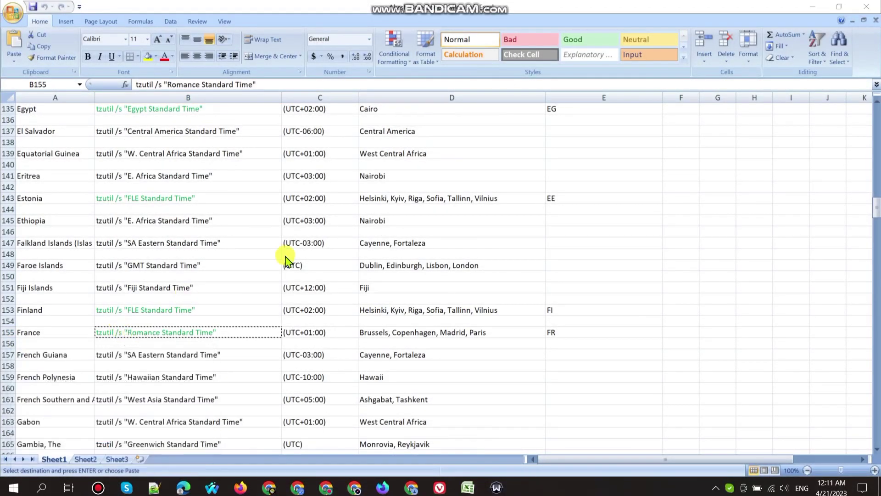
{"action": "left_click", "coordinate": [812, 7]}
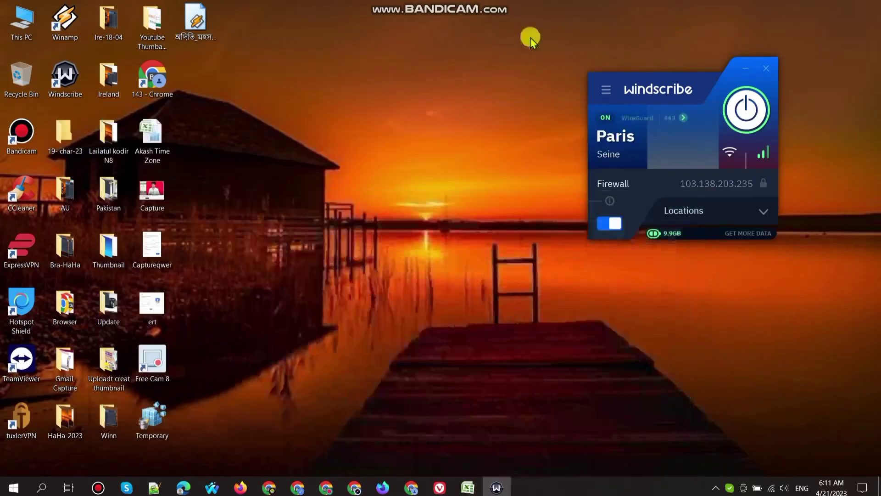
{"action": "right_click", "coordinate": [537, 62]}
{"action": "left_click", "coordinate": [557, 91]}
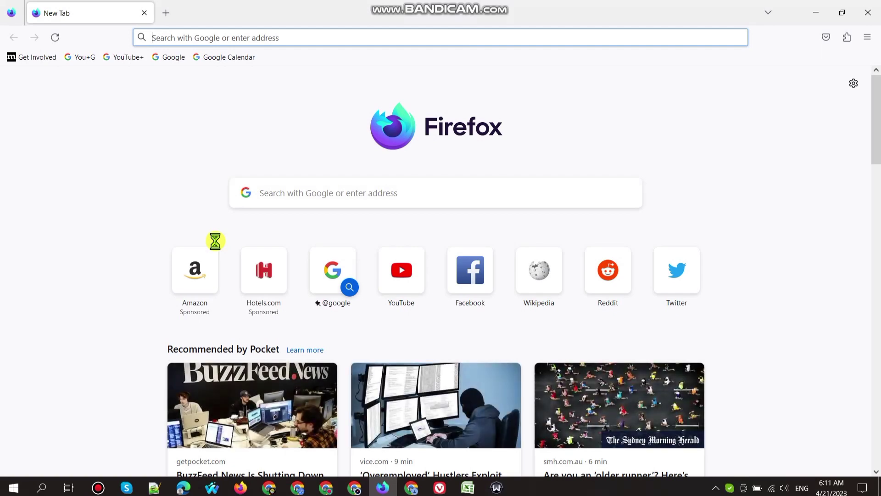
Load the Google signup link saved in Update link.txt into Firefox's address bar
{"action": "left_click", "coordinate": [151, 486]}
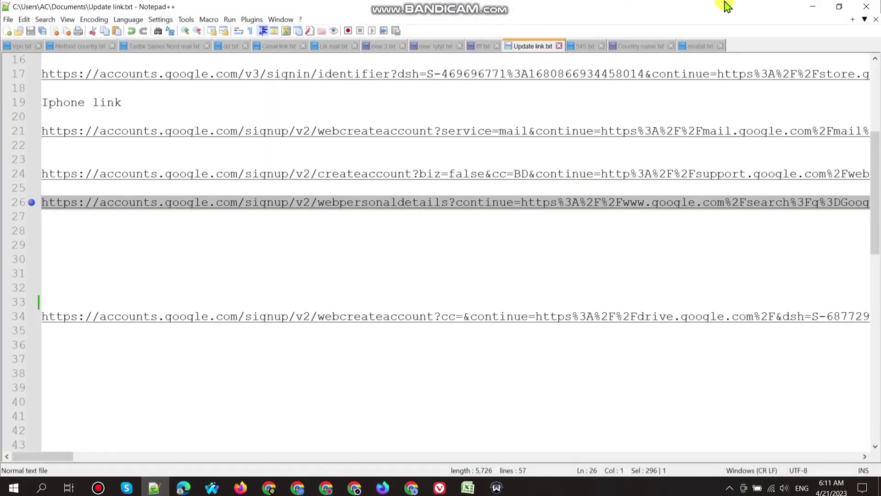
{"action": "left_click", "coordinate": [811, 6]}
{"action": "key", "text": "ctrl+v"}
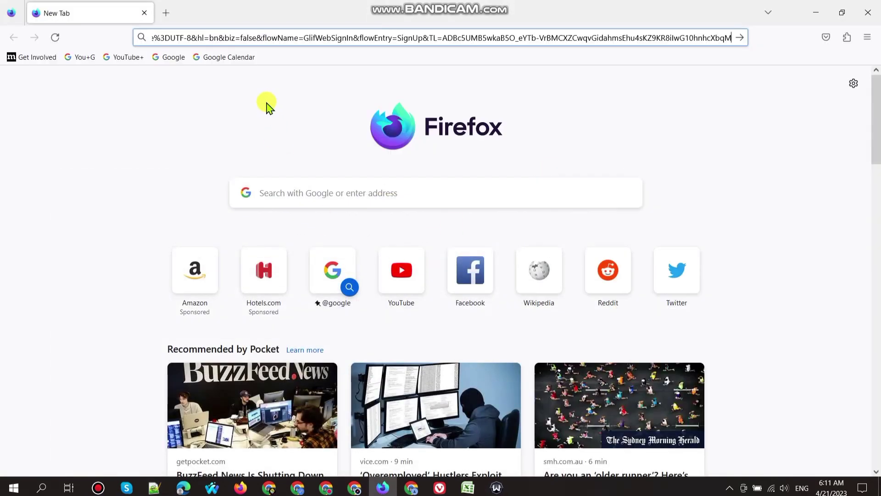
{"action": "key", "text": "Return"}
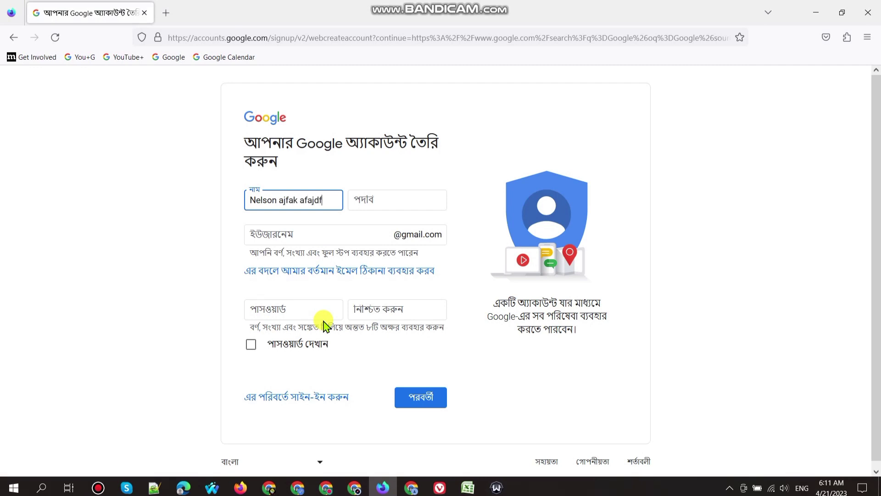
Enter the surname and begin the new Gmail username
{"action": "key", "text": "Tab"}
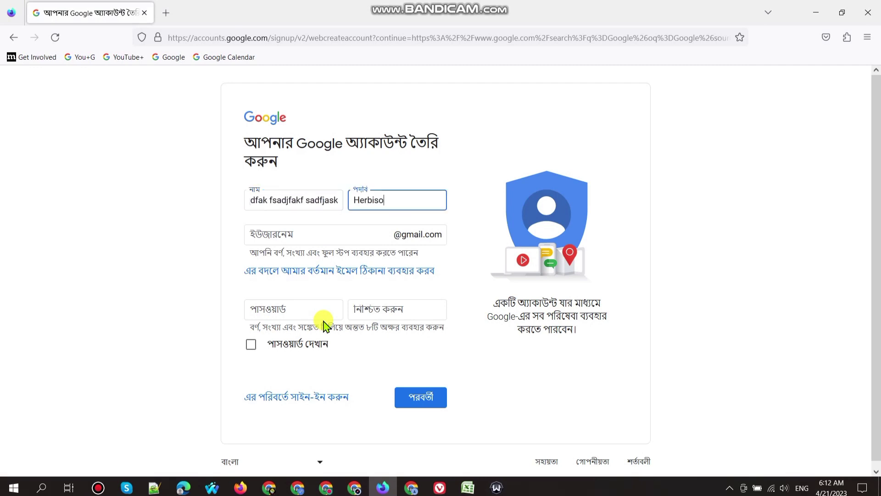
{"action": "type", "text": "Herbison adjfakfjadfafa"}
{"action": "left_click", "coordinate": [283, 231]}
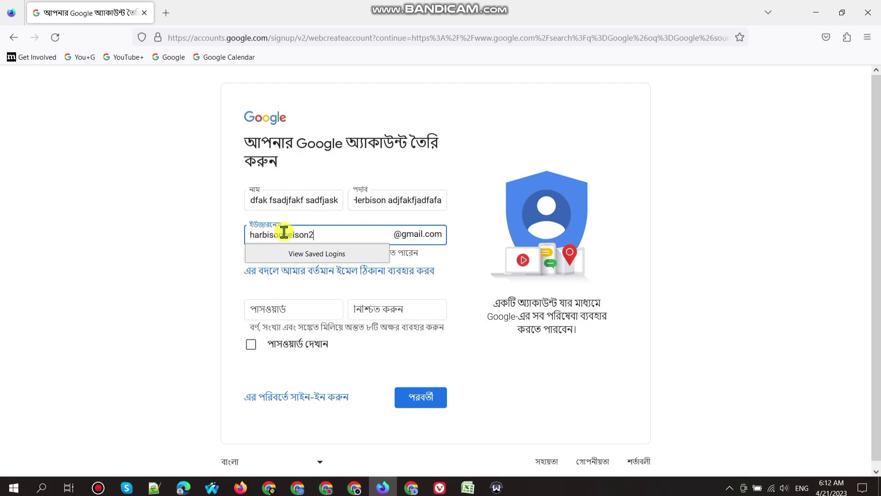
{"action": "type", "text": "a"}
Set the account password and paste the same password into the confirm field
{"action": "left_click", "coordinate": [280, 305]}
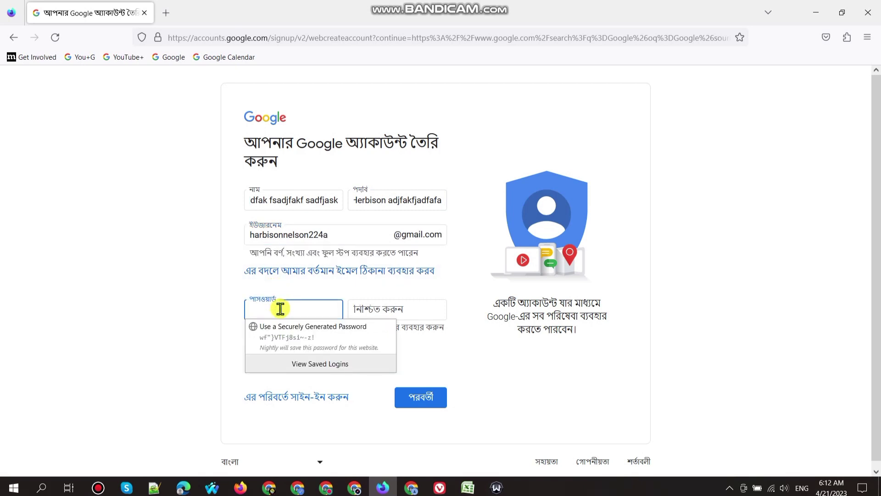
{"action": "type", "text": "••"}
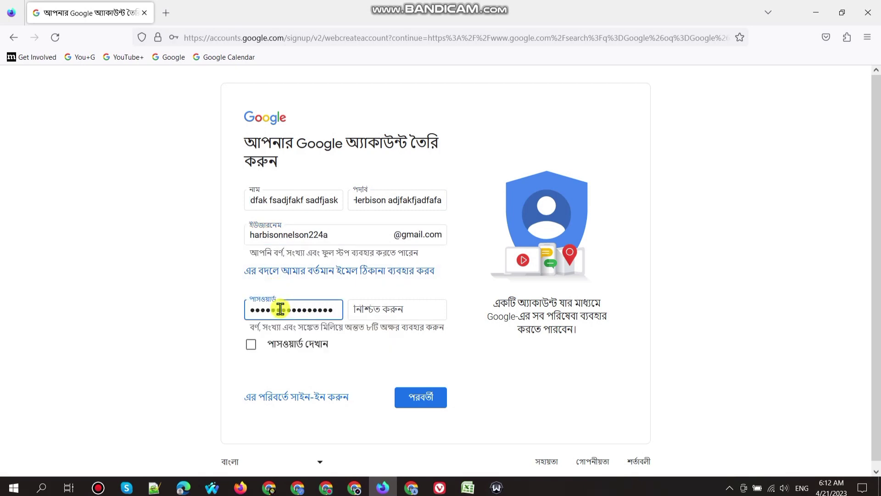
{"action": "left_click", "coordinate": [280, 347]}
{"action": "triple_click", "coordinate": [285, 315]}
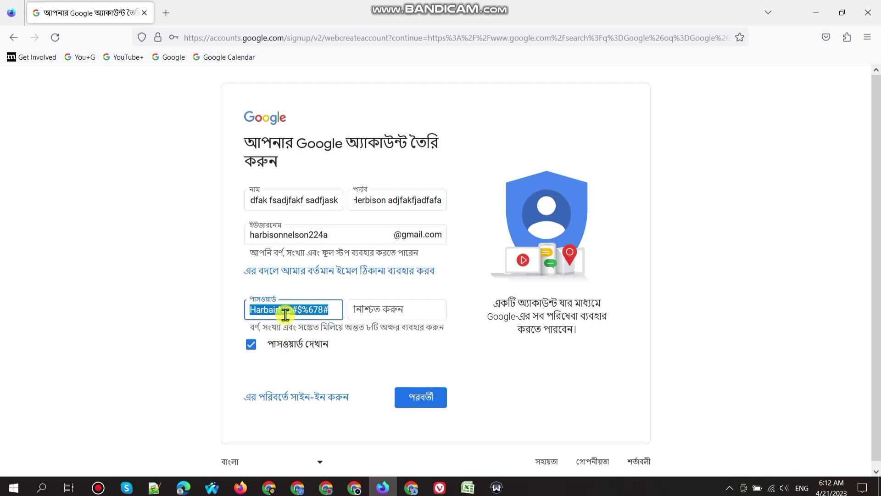
{"action": "key", "text": "ctrl+c"}
{"action": "left_click", "coordinate": [285, 344]}
{"action": "left_click", "coordinate": [366, 309]}
{"action": "key", "text": "ctrl+v"}
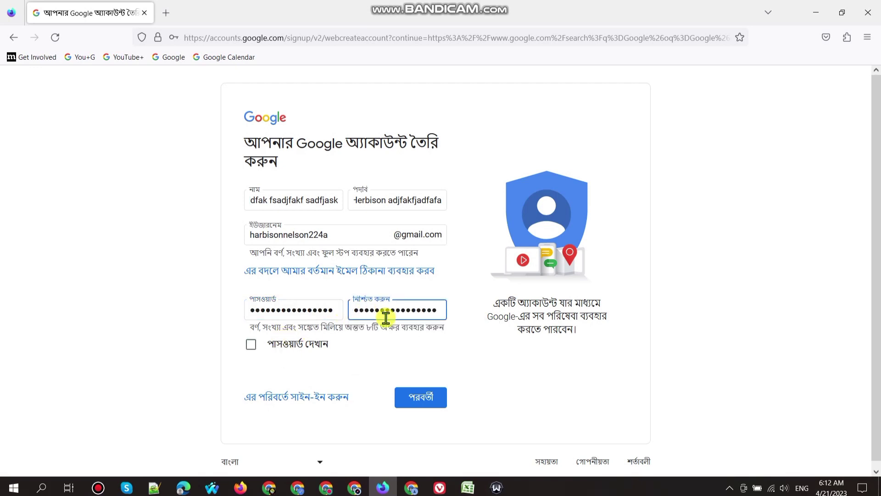
Submit the form, decline saving the login, and trim stray letters from both names
{"action": "left_click", "coordinate": [418, 397]}
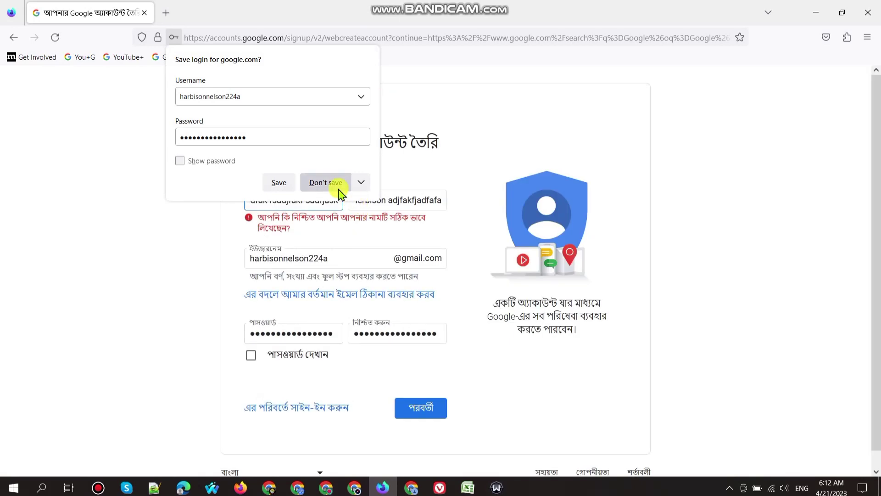
{"action": "left_click", "coordinate": [337, 184]}
{"action": "left_click", "coordinate": [419, 397]}
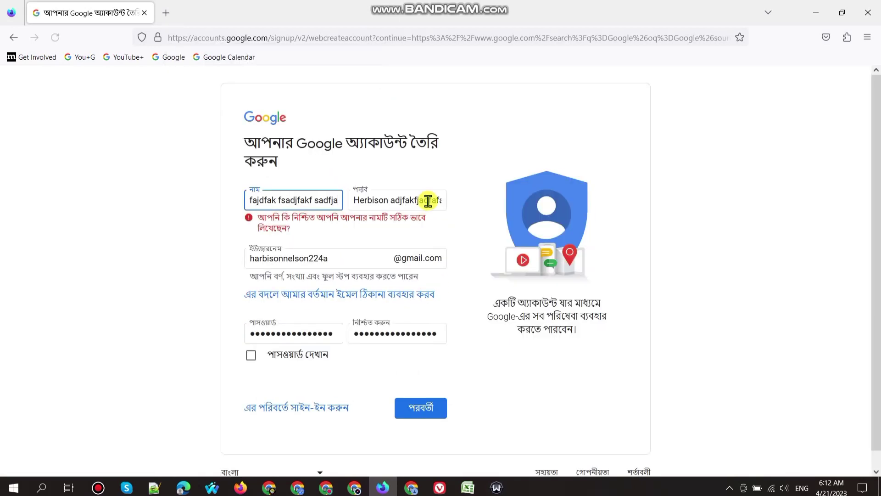
{"action": "key", "text": "BackSpace"}
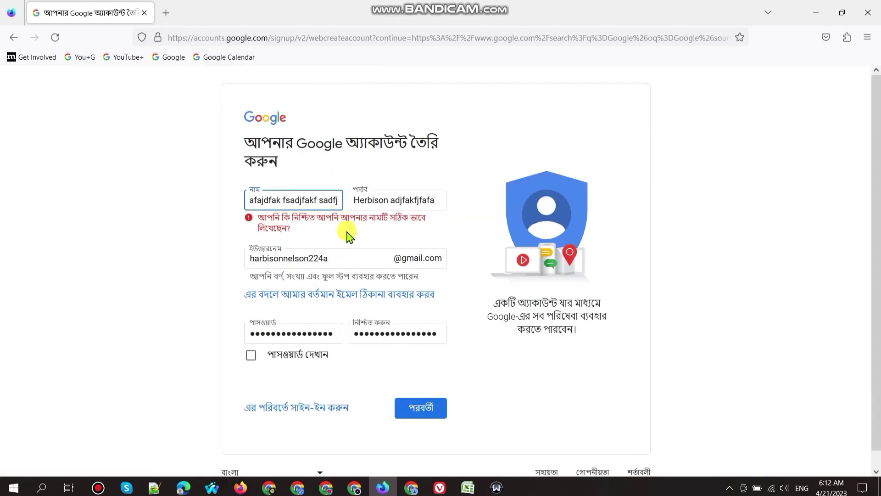
{"action": "key", "text": "BackSpace"}
{"action": "key", "text": "BackSpace"}
{"action": "key", "text": "BackSpace"}
{"action": "key", "text": "BackSpace"}
{"action": "key", "text": "BackSpace"}
{"action": "key", "text": "BackSpace"}
{"action": "key", "text": "BackSpace"}
{"action": "key", "text": "BackSpace"}
{"action": "key", "text": "BackSpace"}
{"action": "key", "text": "BackSpace"}
{"action": "key", "text": "BackSpace"}
{"action": "key", "text": "BackSpace"}
{"action": "key", "text": "BackSpace"}
{"action": "key", "text": "BackSpace"}
{"action": "key", "text": "BackSpace"}
{"action": "key", "text": "BackSpace"}
{"action": "key", "text": "BackSpace"}
{"action": "key", "text": "BackSpace"}
{"action": "key", "text": "BackSpace"}
{"action": "key", "text": "BackSpace"}
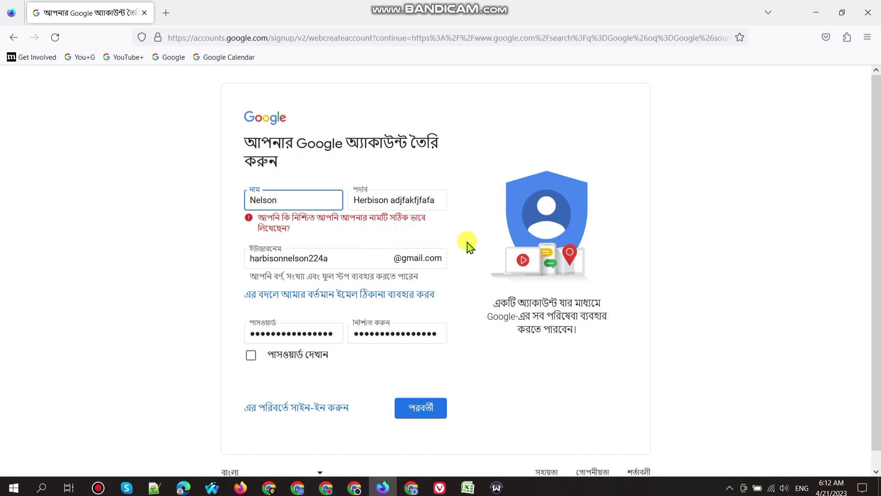
{"action": "left_click", "coordinate": [437, 199]}
{"action": "key", "text": "BackSpace"}
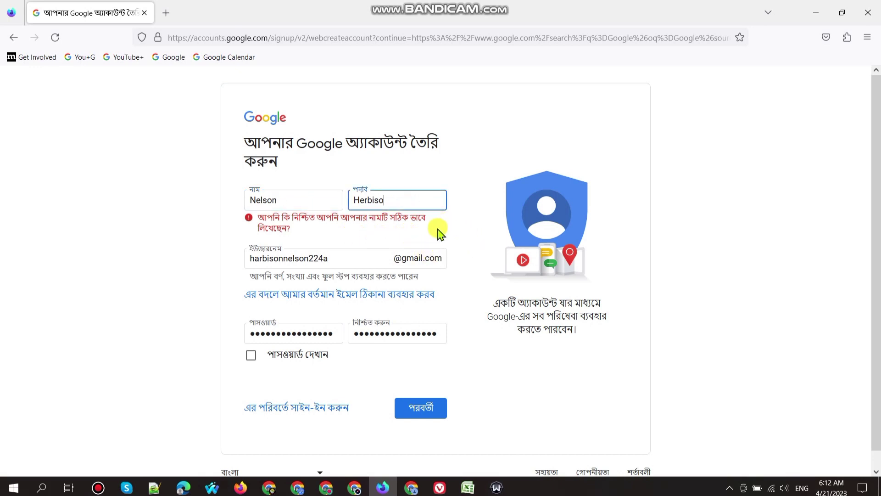
Review the username, names and matching passwords, then submit to reach the personal details page
{"action": "left_click", "coordinate": [358, 261]}
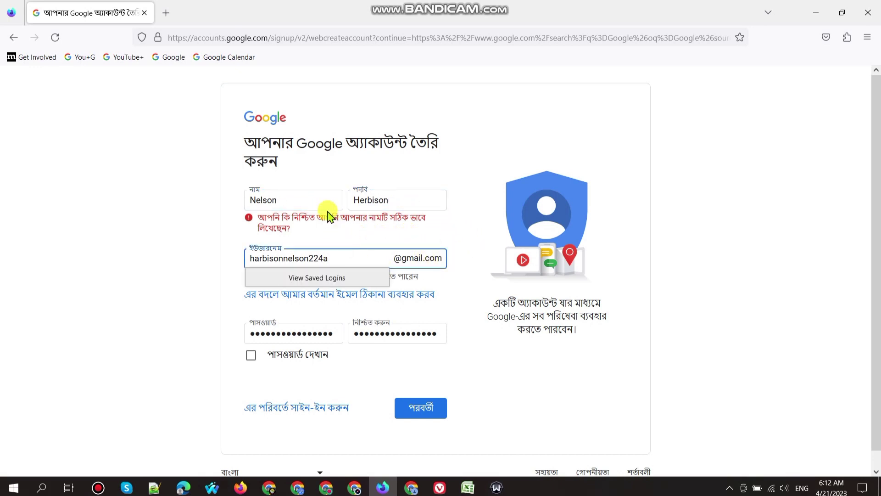
{"action": "left_click", "coordinate": [330, 204]}
{"action": "left_click", "coordinate": [343, 255]}
{"action": "left_click", "coordinate": [381, 328]}
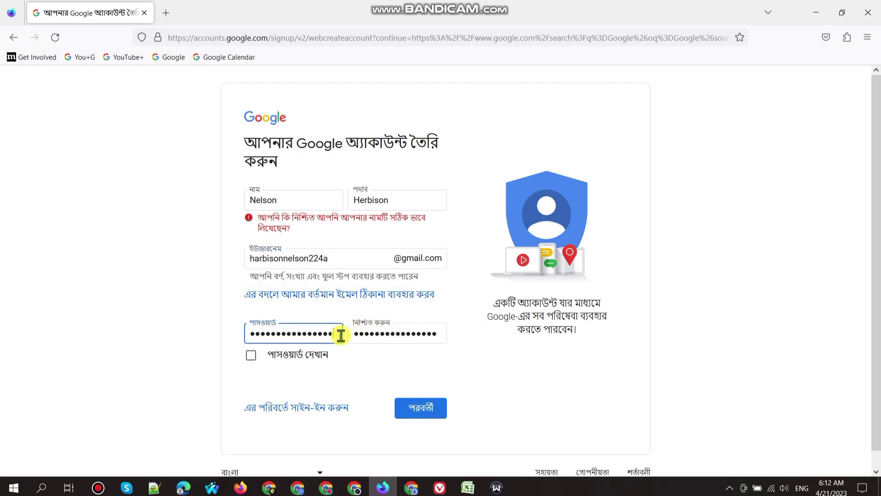
{"action": "key", "text": "Tab"}
{"action": "left_click", "coordinate": [323, 355]}
{"action": "left_click", "coordinate": [361, 260]}
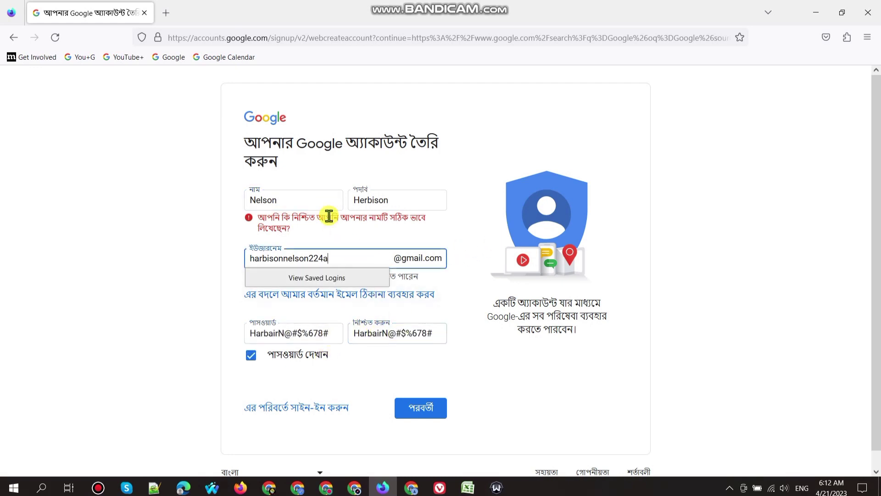
{"action": "left_click", "coordinate": [330, 205]}
{"action": "left_click", "coordinate": [396, 203]}
{"action": "left_click", "coordinate": [285, 355]}
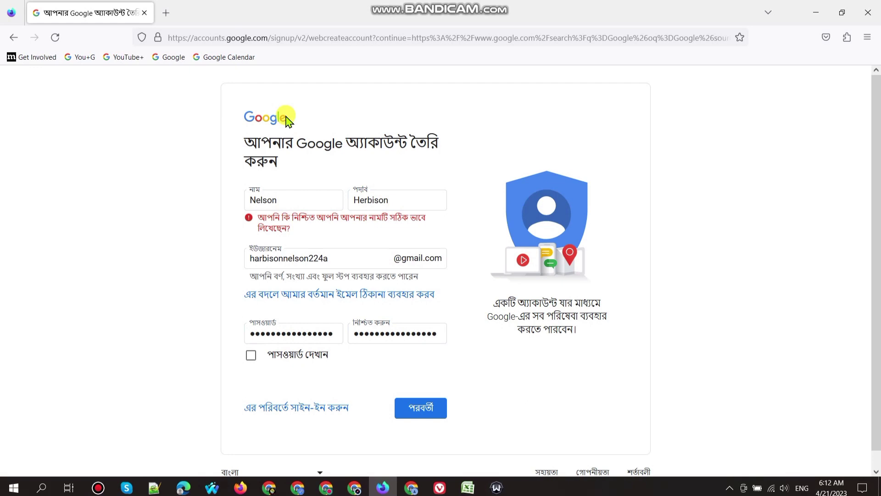
{"action": "left_click", "coordinate": [292, 39]}
{"action": "left_click", "coordinate": [419, 408]}
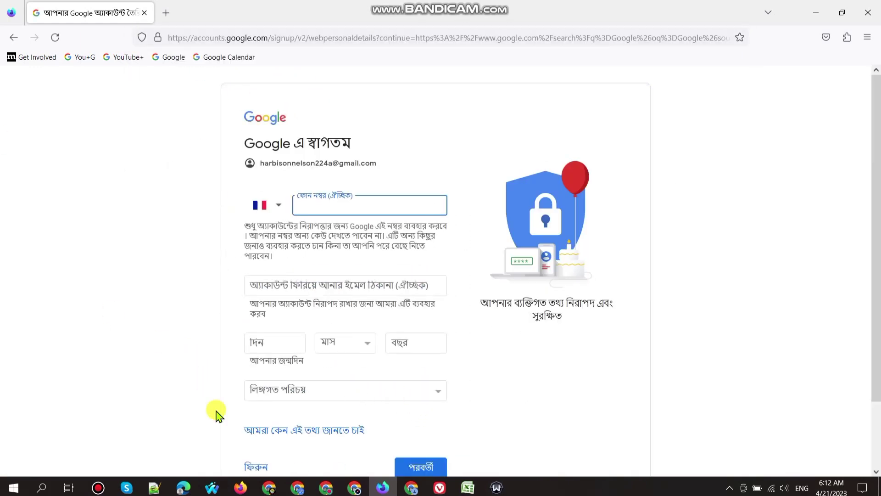
Copy the outlook recovery address from row 42 of the Google Sheets log
{"action": "left_click", "coordinate": [269, 486]}
{"action": "left_click", "coordinate": [78, 14]}
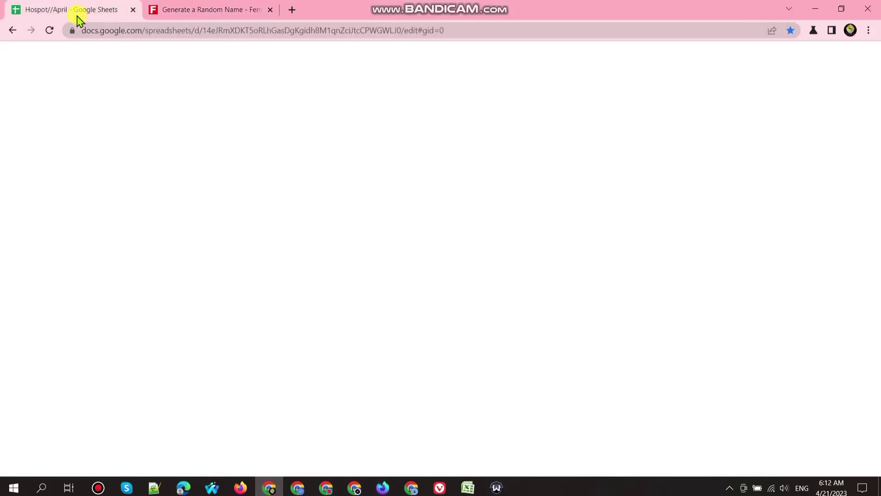
{"action": "left_click", "coordinate": [187, 146]}
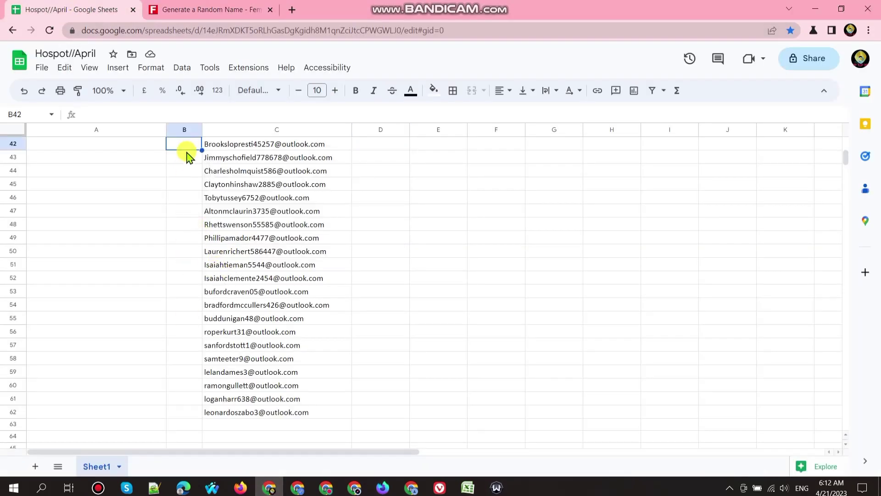
{"action": "key", "text": "ctrl+v"}
{"action": "left_click", "coordinate": [206, 144]}
{"action": "left_click", "coordinate": [157, 148]}
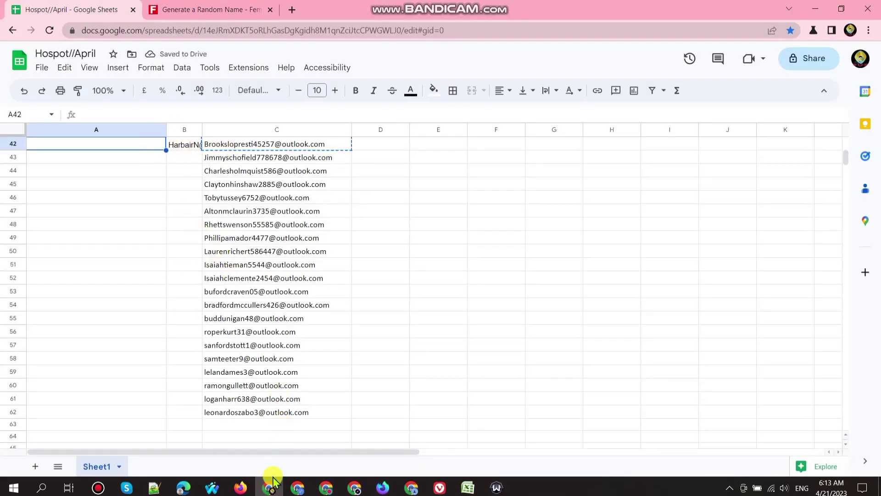
Paste the recovery e-mail into the sign-up form and copy the new account's address
{"action": "left_click", "coordinate": [269, 487]}
{"action": "left_click", "coordinate": [251, 283]}
{"action": "key", "text": "ctrl+v"}
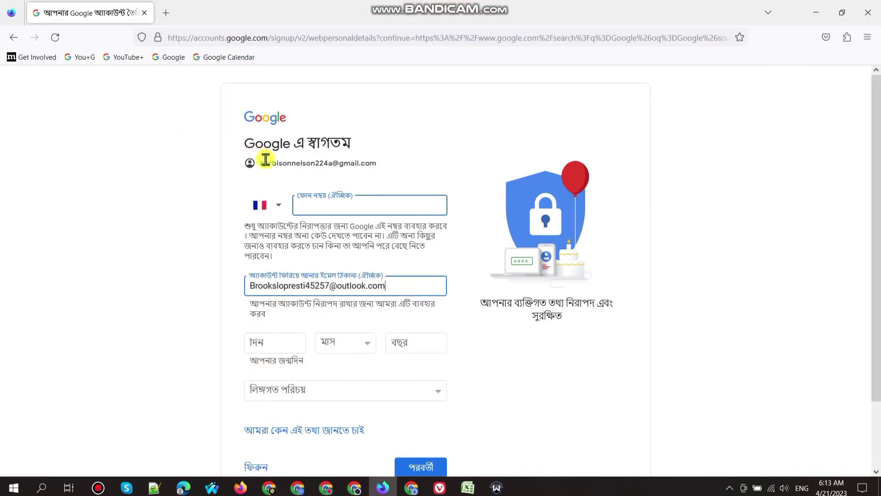
{"action": "triple_click", "coordinate": [266, 159]}
{"action": "left_click", "coordinate": [276, 342]}
{"action": "type", "text": "2"}
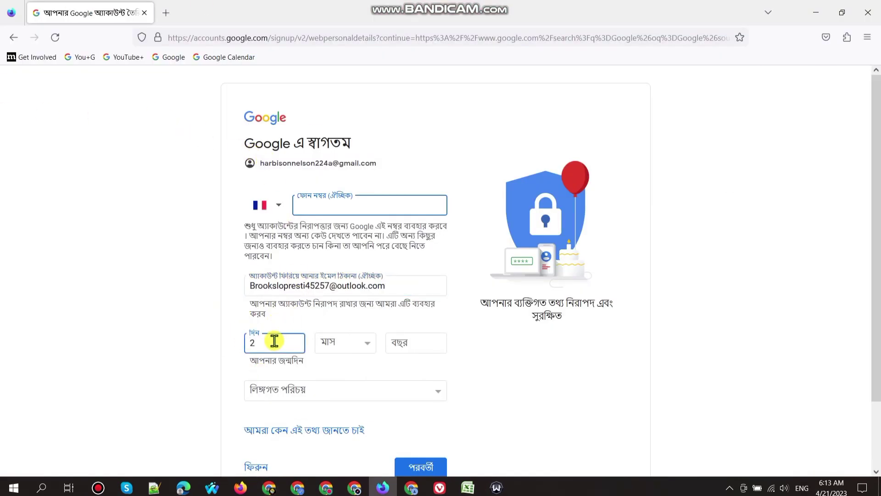
{"action": "type", "text": "6"}
{"action": "left_click", "coordinate": [345, 342]}
{"action": "left_click", "coordinate": [335, 321]}
{"action": "left_click", "coordinate": [406, 344]}
{"action": "type", "text": "199"}
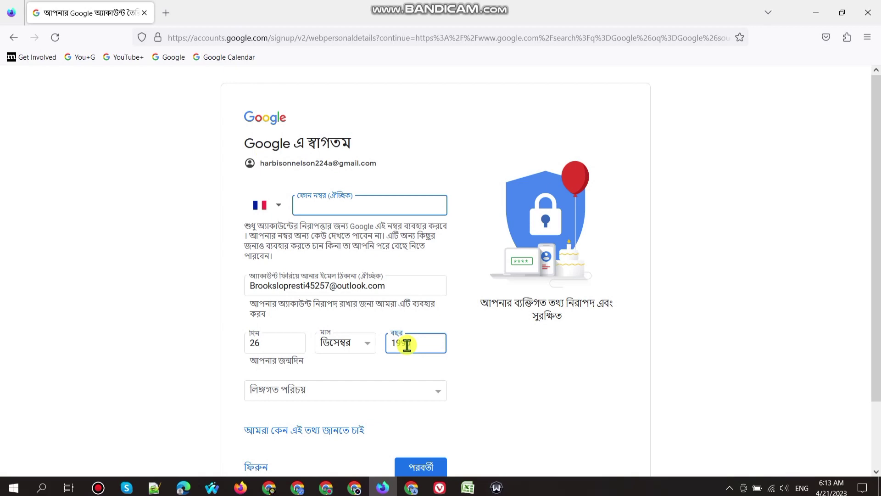
{"action": "type", "text": "0"}
{"action": "scroll", "coordinate": [381, 340], "scroll_direction": "down", "scroll_amount": 2}
{"action": "left_click", "coordinate": [345, 315]}
{"action": "left_click", "coordinate": [328, 334]}
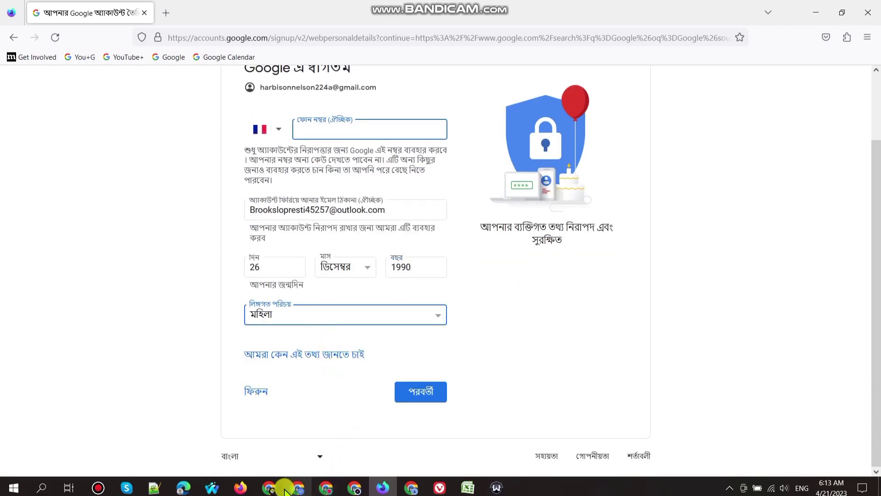
Log the new Gmail address in cell A42, then copy the sign-up page address
{"action": "left_click", "coordinate": [284, 487]}
{"action": "key", "text": "ctrl+v"}
{"action": "left_click", "coordinate": [184, 161]}
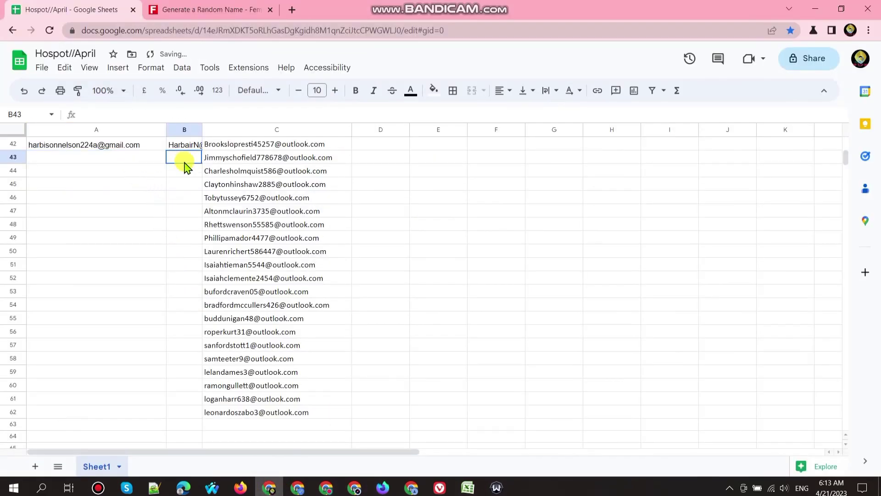
{"action": "left_click", "coordinate": [815, 9]}
{"action": "left_click", "coordinate": [240, 39]}
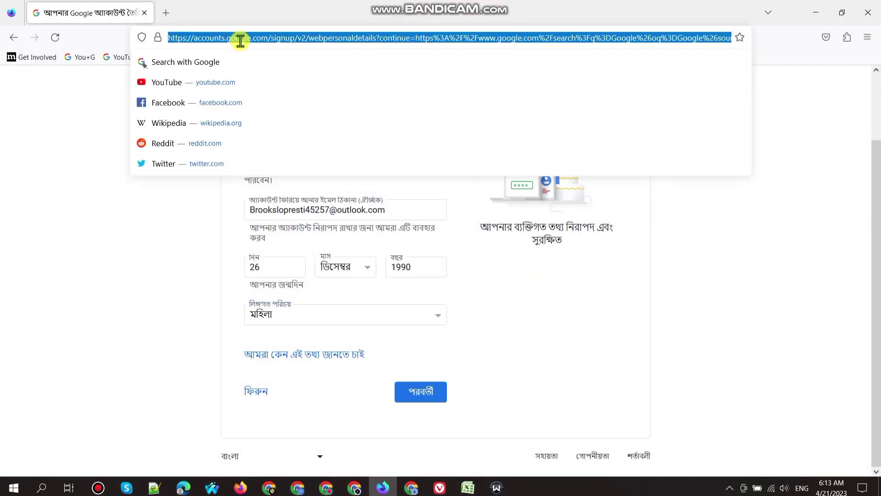
{"action": "left_click", "coordinate": [189, 233]}
Load the Google sign-up page in a new Firefox tab from the pasted address
{"action": "left_click", "coordinate": [166, 13]}
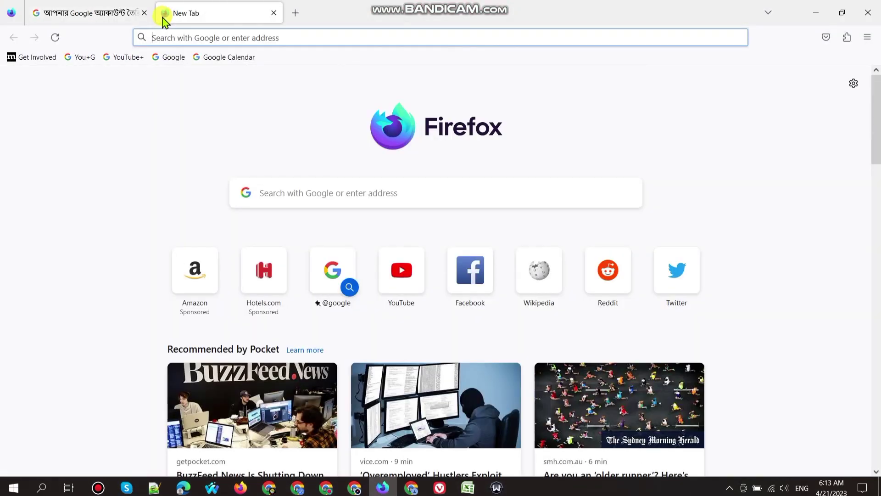
{"action": "key", "text": "ctrl+v"}
{"action": "key", "text": "Return"}
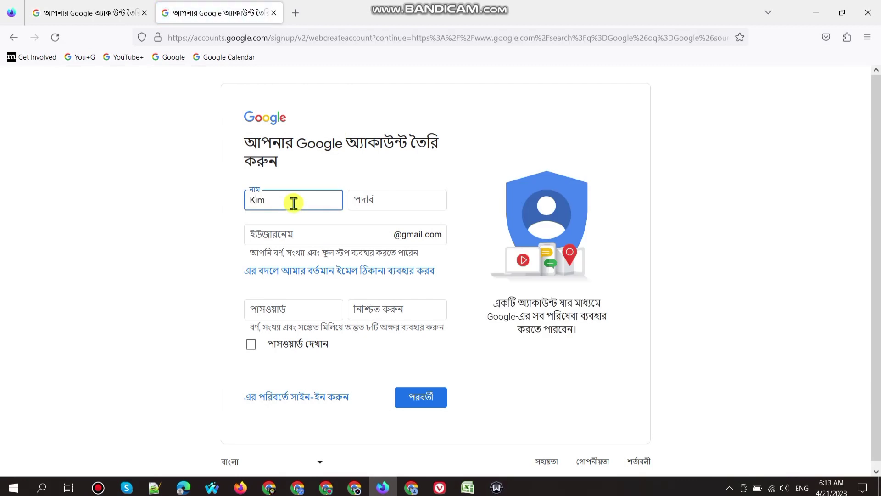
{"action": "key", "text": "Tab"}
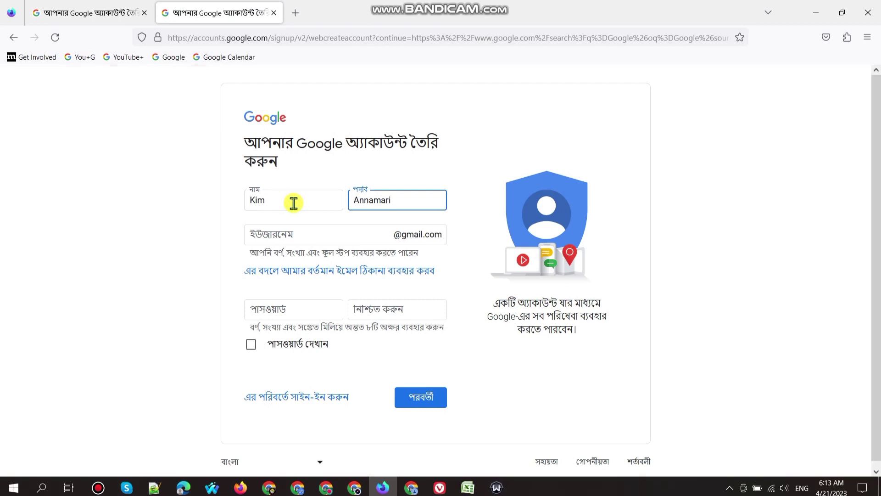
Take the first suggested username, enter a password, and paste it into the confirm field
{"action": "scroll", "coordinate": [301, 209], "scroll_direction": "down", "scroll_amount": 1}
{"action": "left_click", "coordinate": [340, 233]}
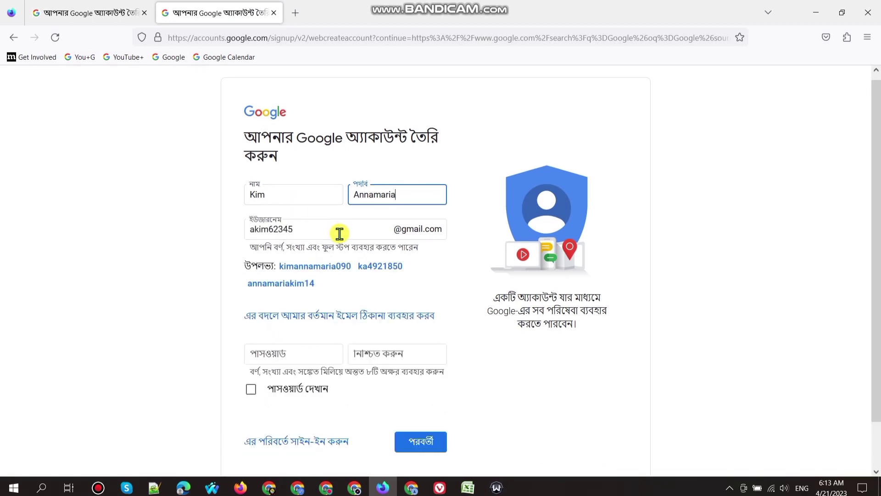
{"action": "left_click", "coordinate": [331, 265]}
{"action": "left_click", "coordinate": [297, 304]}
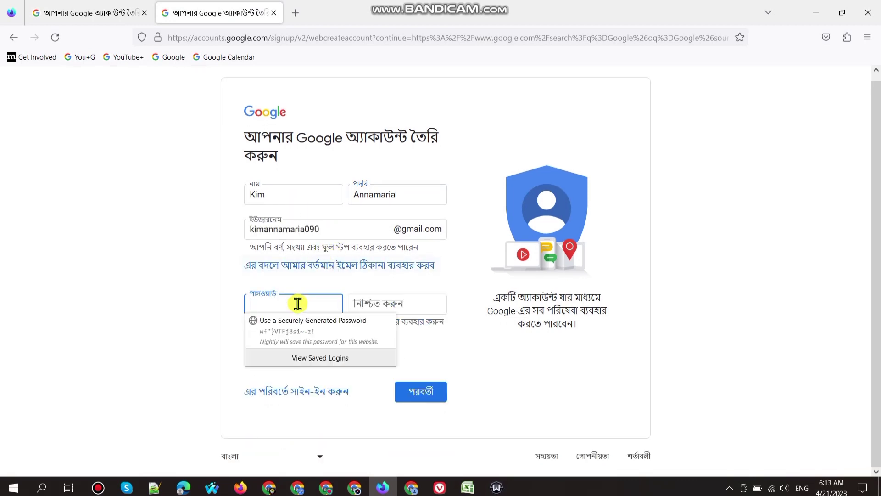
{"action": "type", "text": "•"}
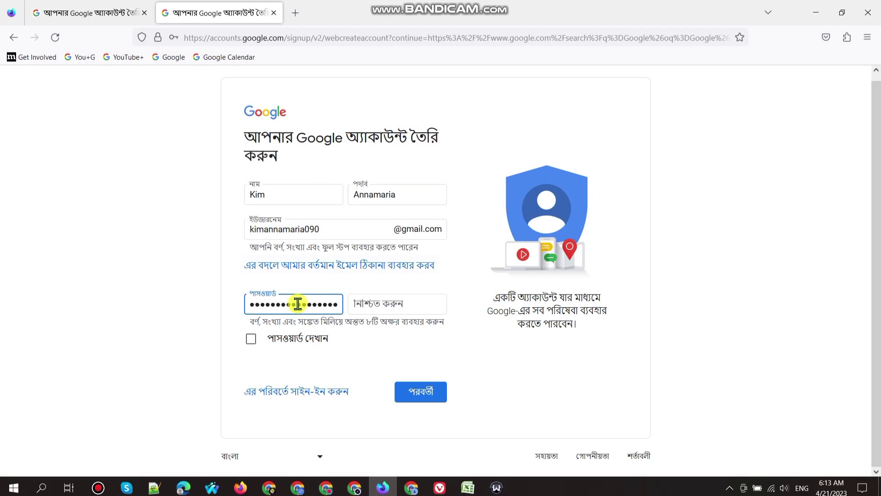
{"action": "left_click", "coordinate": [285, 339]}
{"action": "triple_click", "coordinate": [301, 304]}
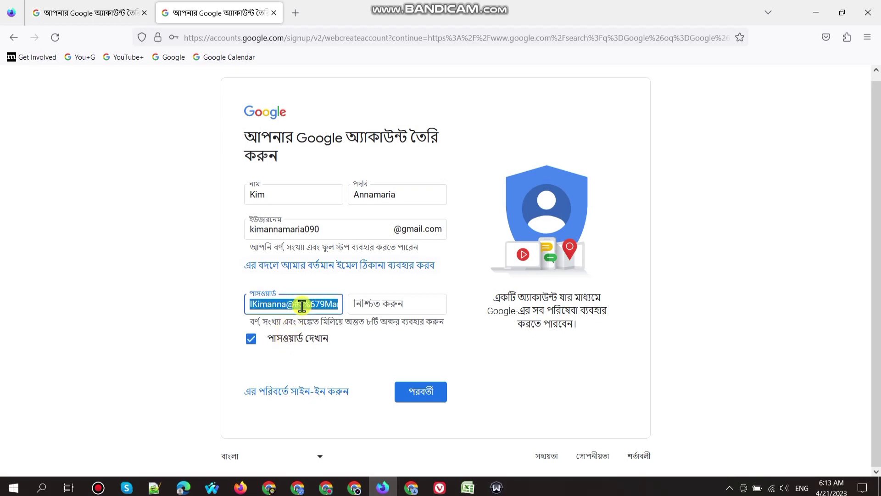
{"action": "left_click", "coordinate": [285, 339]}
{"action": "left_click", "coordinate": [395, 301]}
{"action": "key", "text": "ctrl+v"}
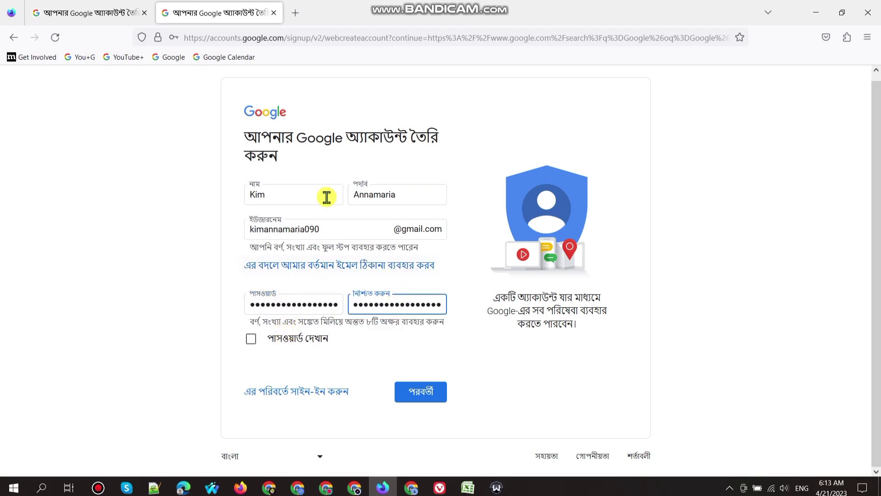
Re-enter the first name, decline saving the login, and retry submitting the form
{"action": "left_click", "coordinate": [326, 197]}
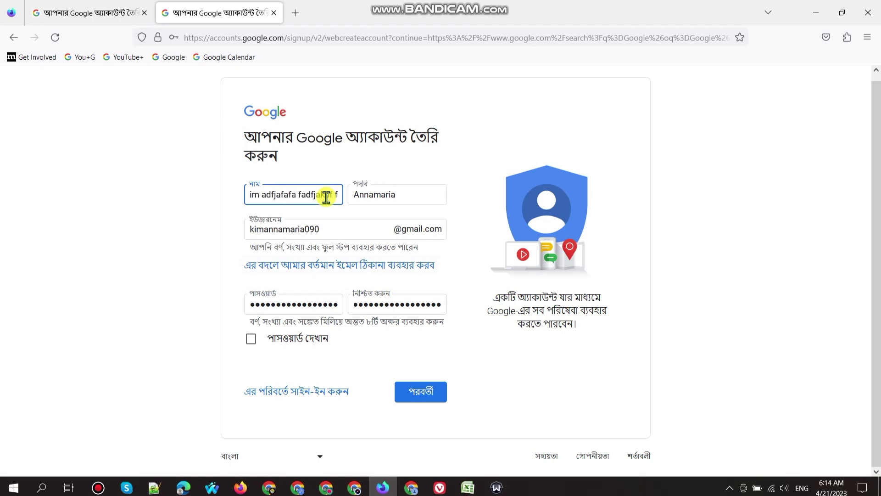
{"action": "type", "text": "dsfks"}
{"action": "key", "text": "Tab"}
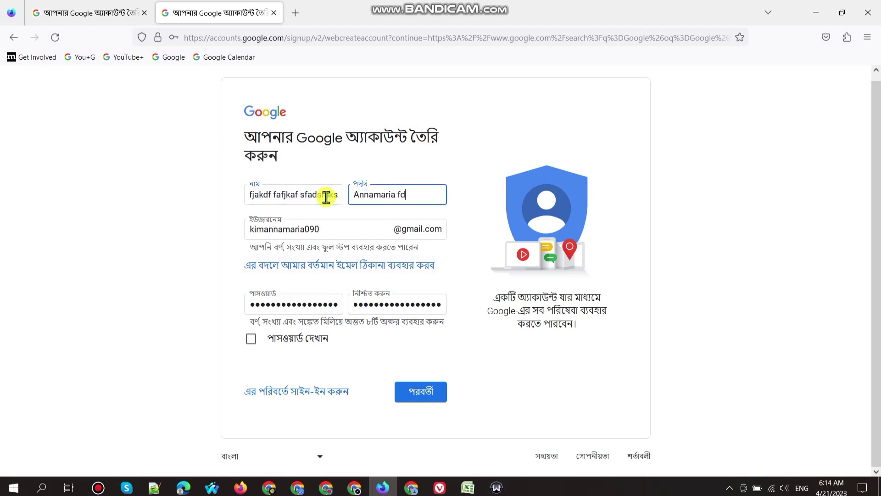
{"action": "left_click", "coordinate": [424, 398]}
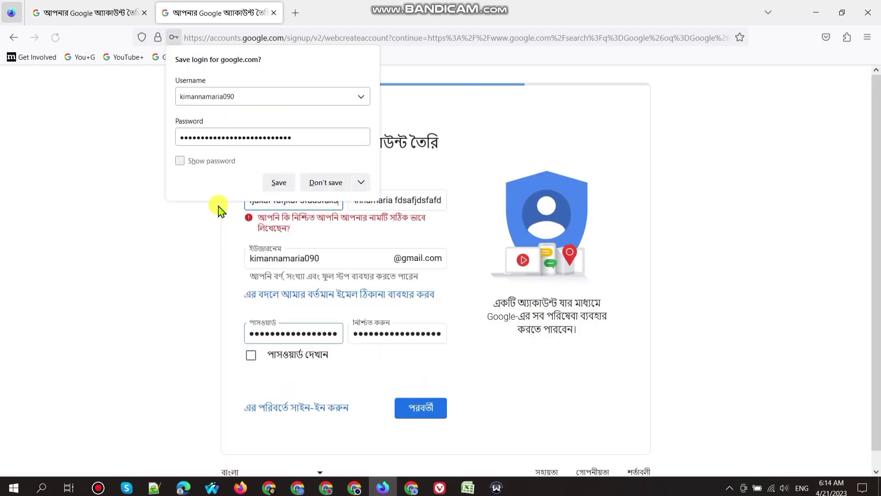
{"action": "left_click", "coordinate": [324, 184]}
{"action": "left_click", "coordinate": [419, 407]}
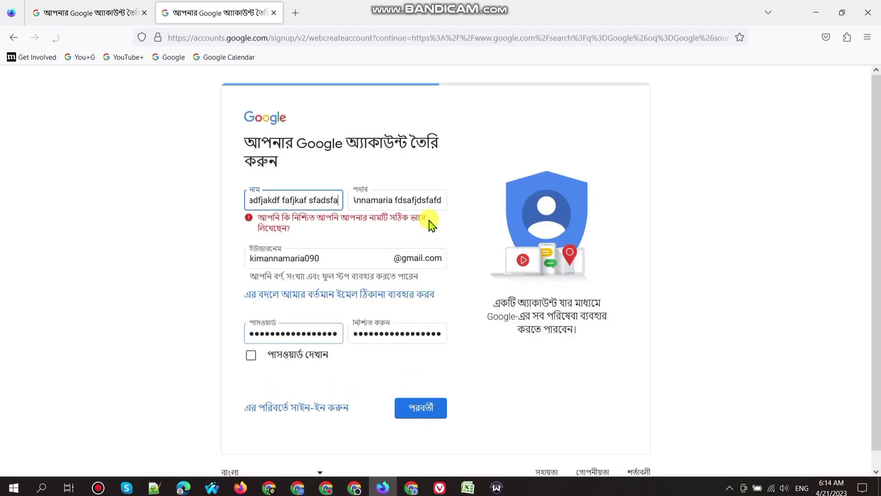
{"action": "left_click", "coordinate": [423, 411]}
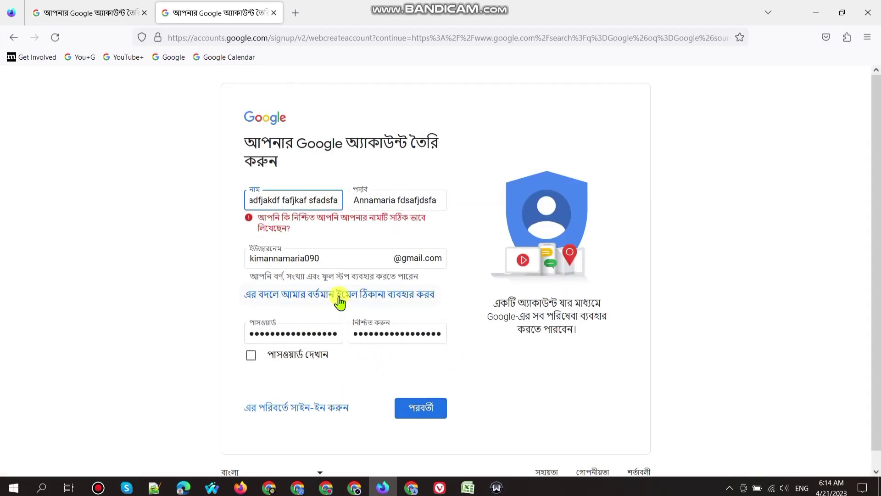
Clean up the junk text in the first name and surname, then submit the details
{"action": "left_click", "coordinate": [342, 200]}
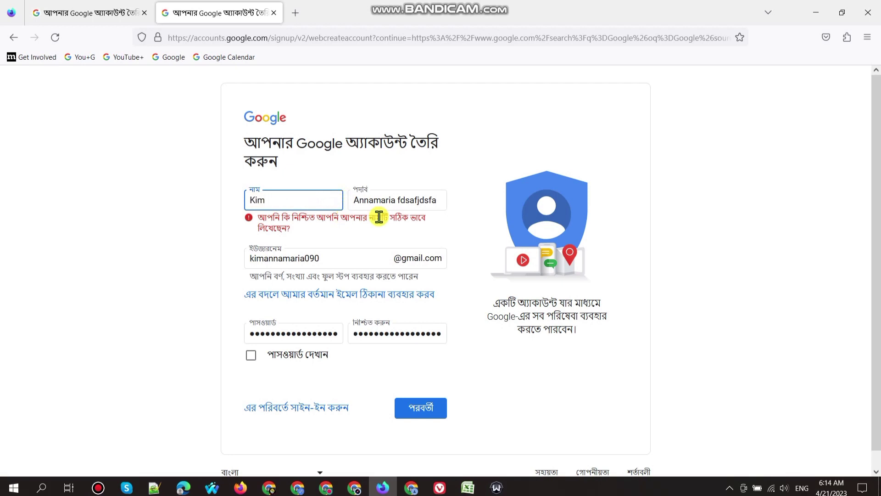
{"action": "left_click", "coordinate": [437, 201]}
{"action": "key", "text": "BackSpace"}
{"action": "key", "text": "BackSpace"}
{"action": "key", "text": "BackSpace"}
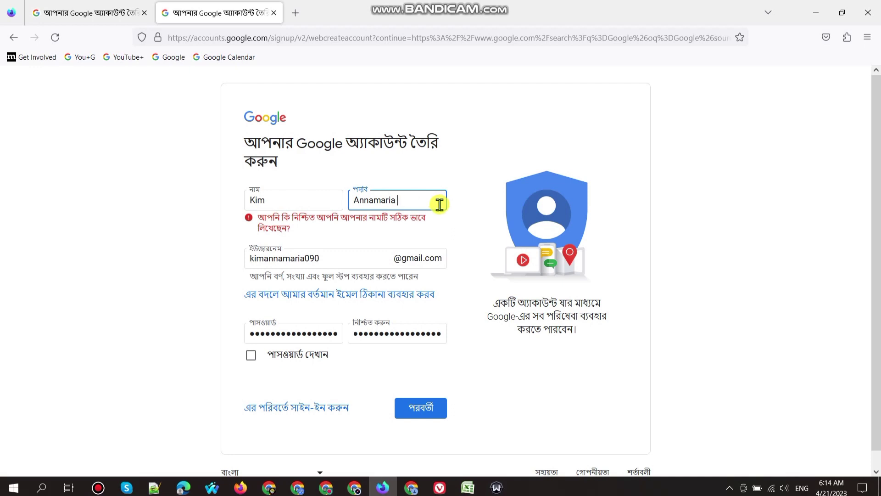
{"action": "left_click", "coordinate": [340, 260]}
{"action": "left_click", "coordinate": [340, 201]}
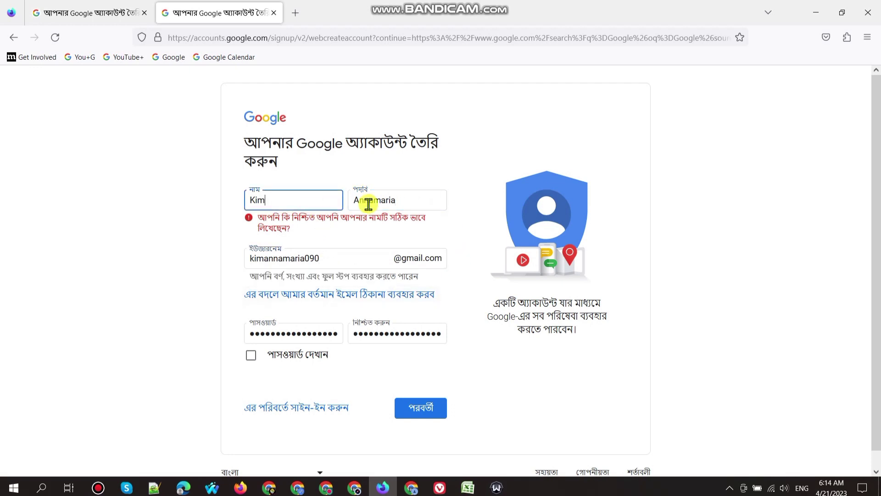
{"action": "left_click", "coordinate": [366, 200]}
{"action": "left_click", "coordinate": [354, 257]}
{"action": "left_click", "coordinate": [330, 334]}
{"action": "left_click", "coordinate": [406, 334]}
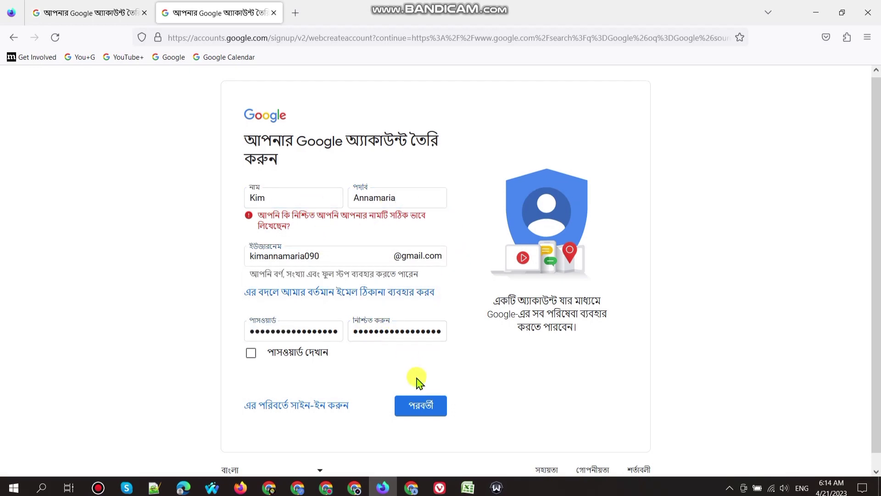
{"action": "left_click", "coordinate": [415, 397]}
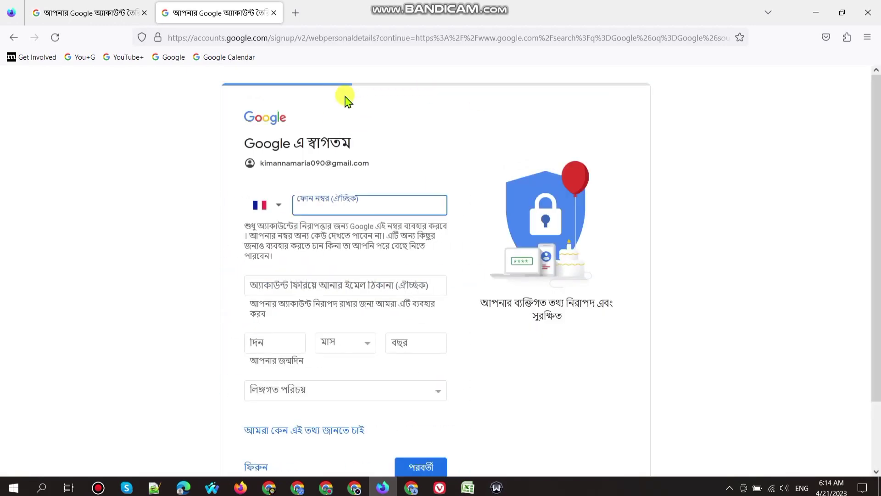
Select cell A43 in the sheet and paste the recovery email into the sign-up form
{"action": "left_click", "coordinate": [271, 486]}
{"action": "left_click", "coordinate": [153, 160]}
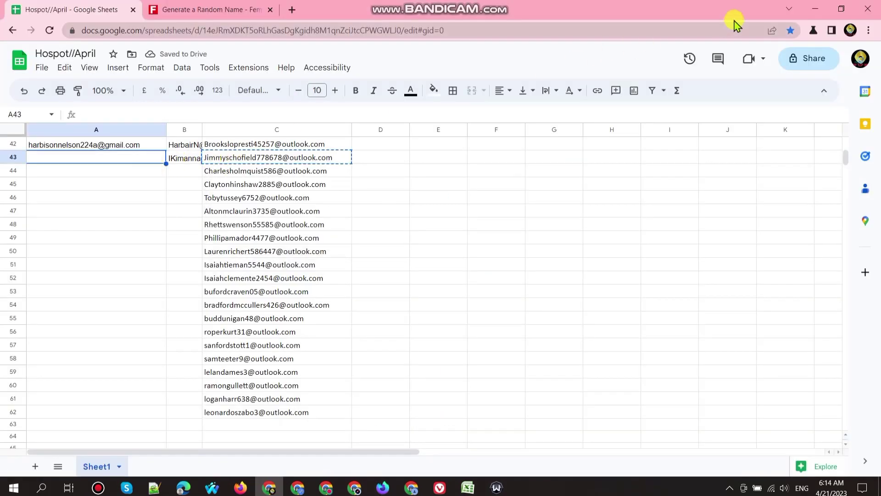
{"action": "left_click", "coordinate": [816, 10]}
{"action": "left_click", "coordinate": [331, 284]}
{"action": "key", "text": "ctrl+v"}
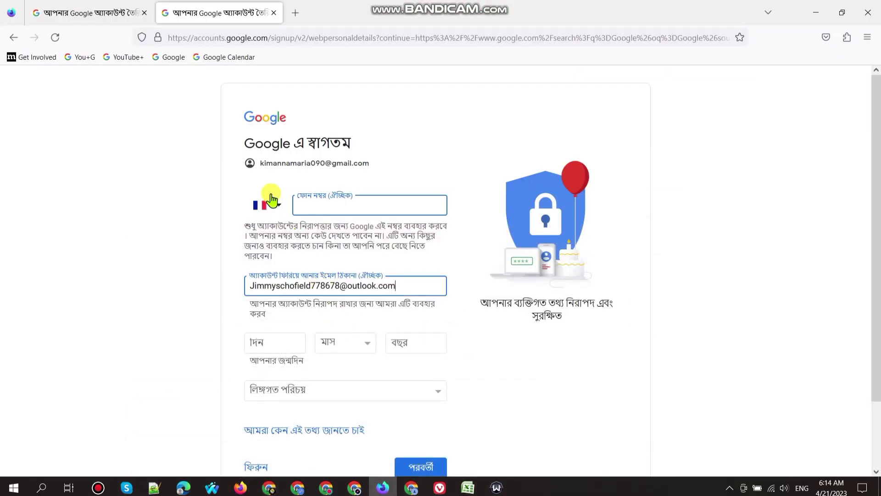
{"action": "double_click", "coordinate": [267, 164]}
{"action": "left_click", "coordinate": [279, 342]}
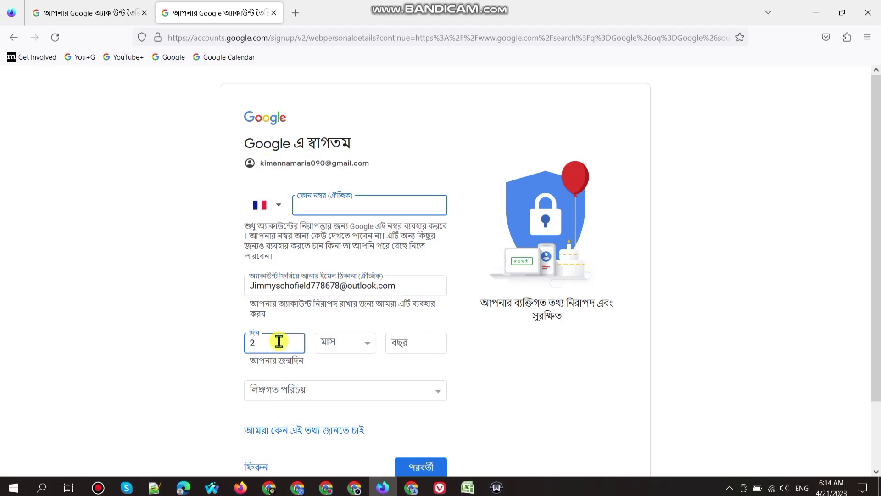
{"action": "type", "text": "26"}
{"action": "left_click", "coordinate": [342, 347]}
{"action": "left_click", "coordinate": [343, 344]}
{"action": "left_click", "coordinate": [408, 342]}
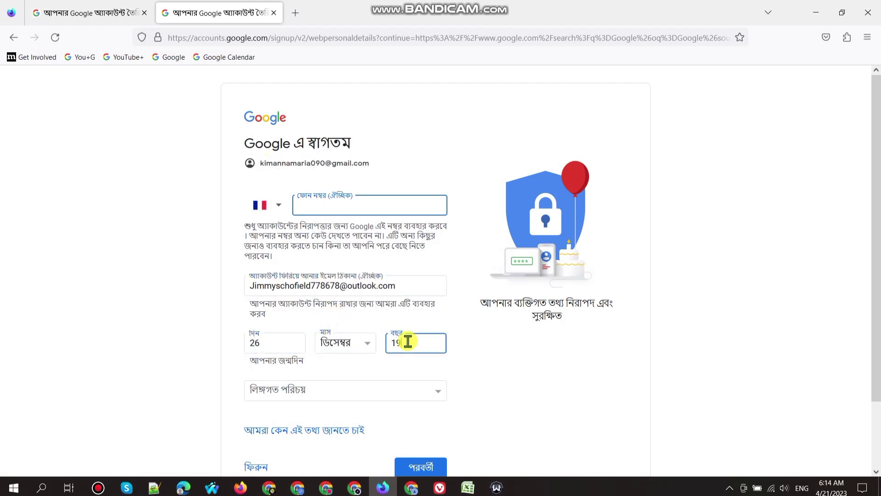
{"action": "type", "text": "1990"}
{"action": "scroll", "coordinate": [403, 344], "scroll_direction": "down", "scroll_amount": 2}
{"action": "left_click", "coordinate": [329, 332]}
{"action": "left_click", "coordinate": [299, 348]}
Log the new Gmail address in cell A43 and return to the Firefox sign-up
{"action": "left_click", "coordinate": [269, 487]}
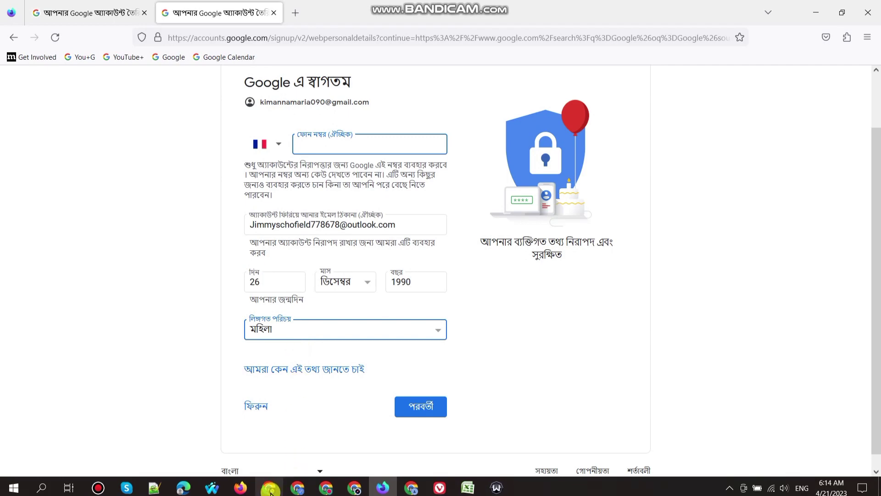
{"action": "key", "text": "ctrl+v"}
{"action": "key", "text": "Down"}
{"action": "left_click", "coordinate": [178, 169]}
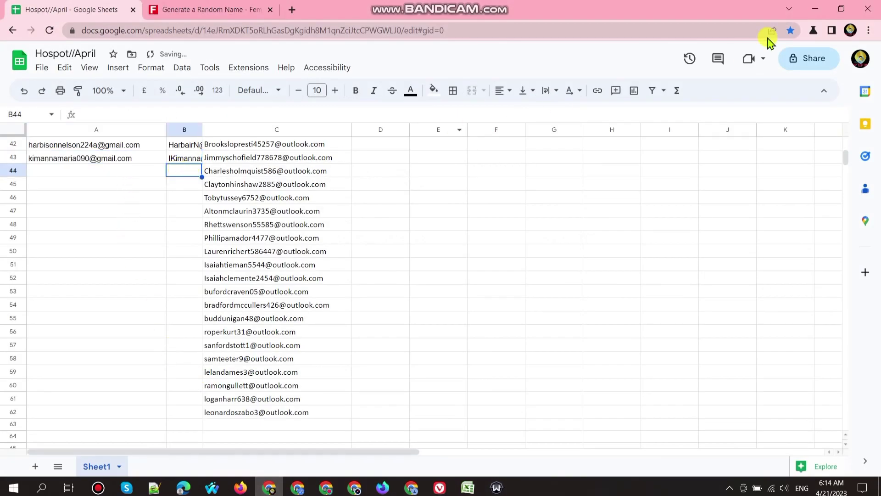
{"action": "left_click", "coordinate": [815, 9]}
{"action": "left_click", "coordinate": [35, 11]}
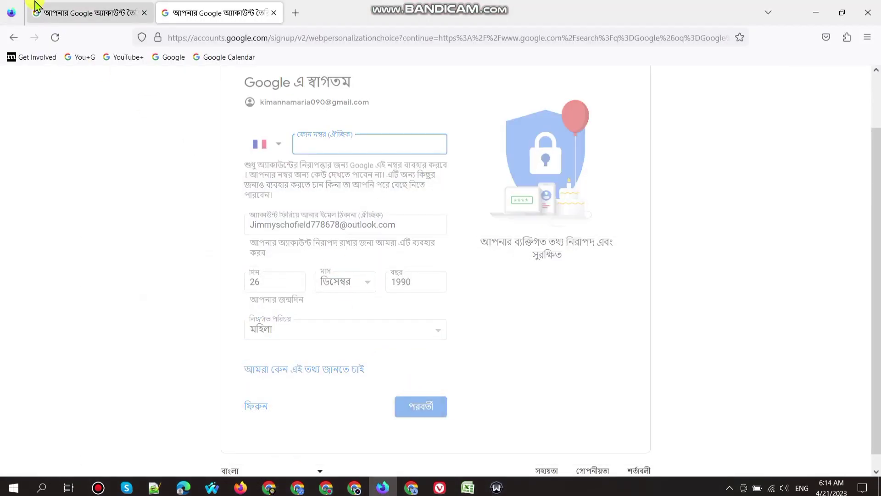
Skip the phone number and accept express personalization with recommended settings for the first account
{"action": "left_click", "coordinate": [444, 398]}
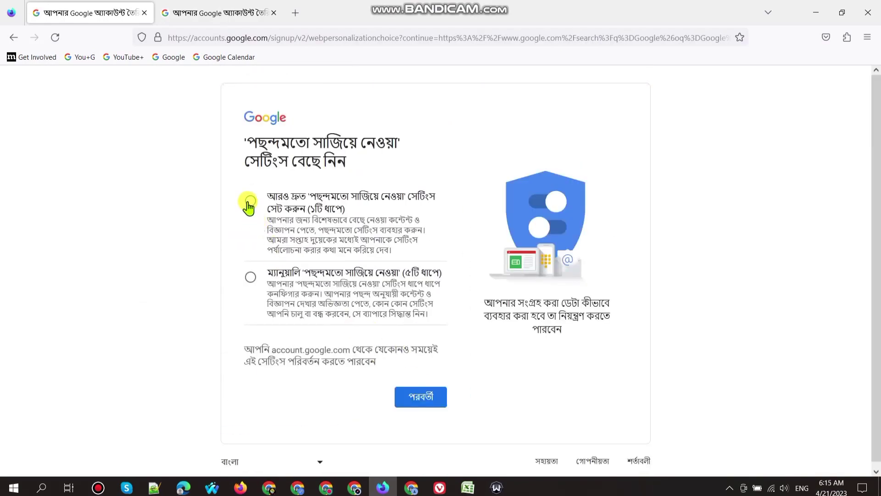
{"action": "left_click", "coordinate": [250, 201]}
{"action": "left_click", "coordinate": [426, 403]}
{"action": "scroll", "coordinate": [422, 403], "scroll_direction": "down", "scroll_amount": 10}
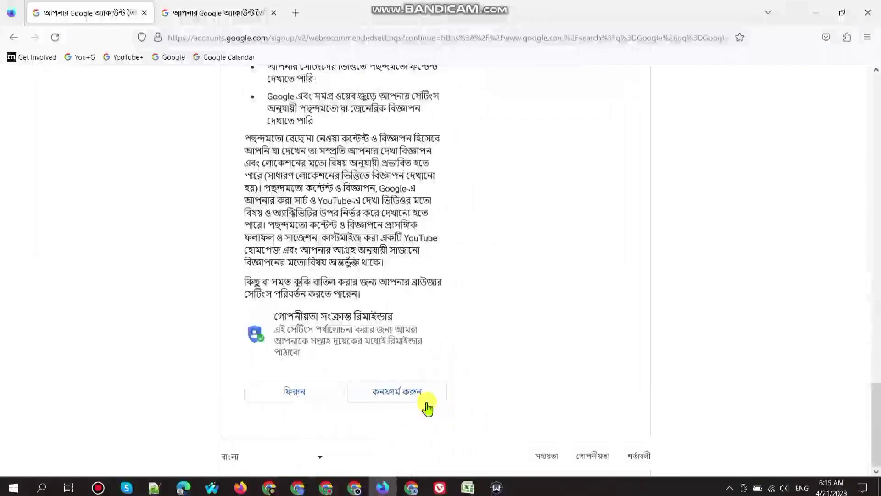
{"action": "left_click", "coordinate": [416, 392]}
{"action": "scroll", "coordinate": [416, 388], "scroll_direction": "down", "scroll_amount": 10}
Accept express personalization and recommended settings in the other account's tab, then return to Sheets
{"action": "left_click", "coordinate": [191, 13]}
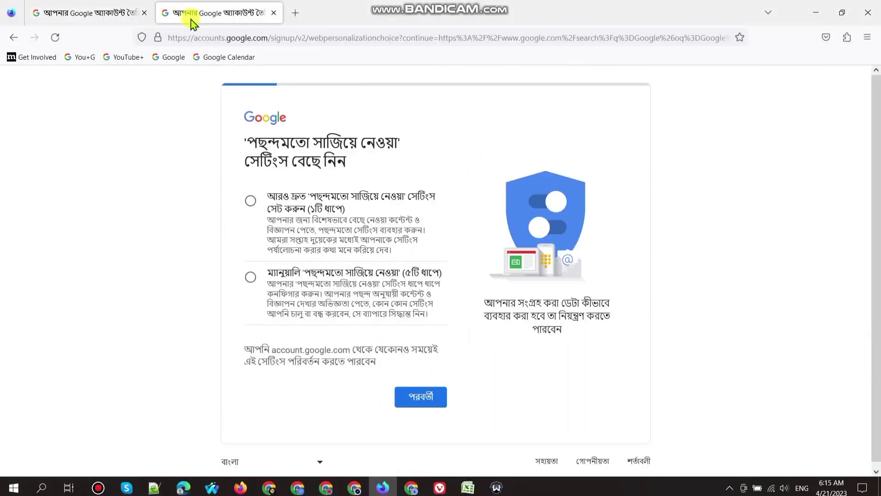
{"action": "left_click", "coordinate": [252, 204]}
{"action": "left_click", "coordinate": [419, 395]}
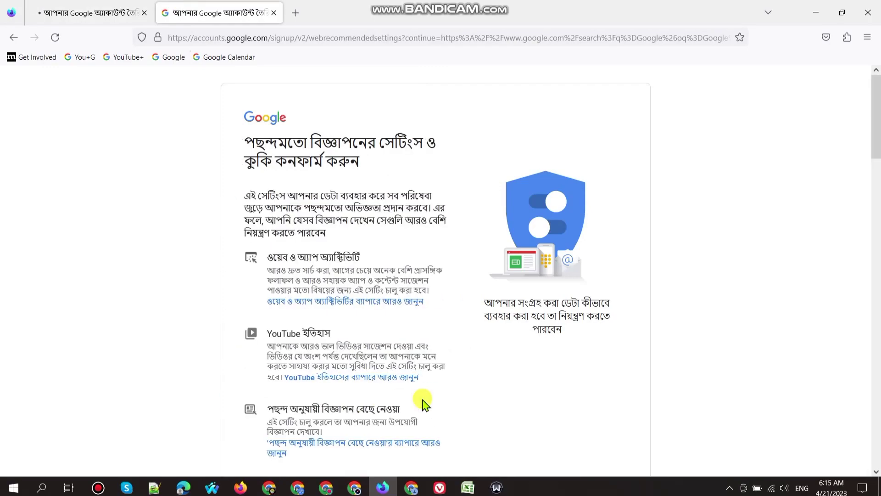
{"action": "scroll", "coordinate": [420, 398], "scroll_direction": "down", "scroll_amount": 5}
{"action": "scroll", "coordinate": [421, 395], "scroll_direction": "down", "scroll_amount": 10}
{"action": "left_click", "coordinate": [419, 391]}
{"action": "scroll", "coordinate": [423, 395], "scroll_direction": "down", "scroll_amount": 10}
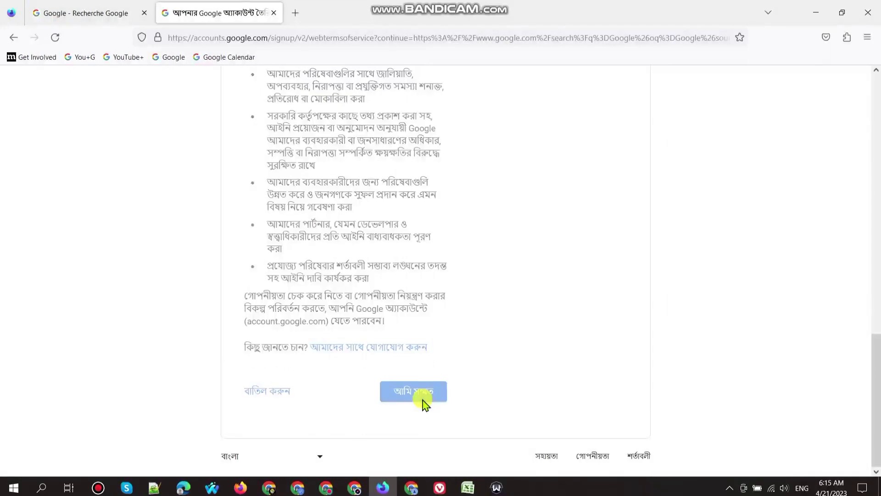
{"action": "left_click", "coordinate": [269, 488]}
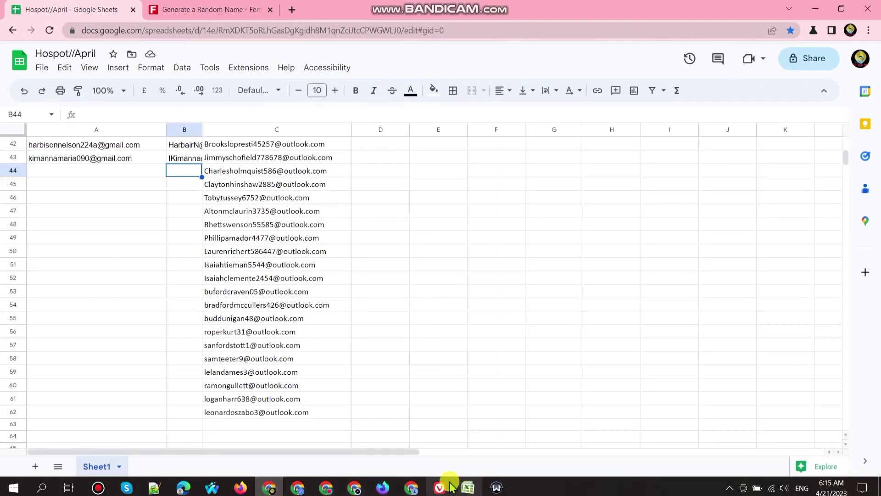
Enter France in D42, fill it down to D43, and return to Firefox's first search tab
{"action": "left_click", "coordinate": [377, 145]}
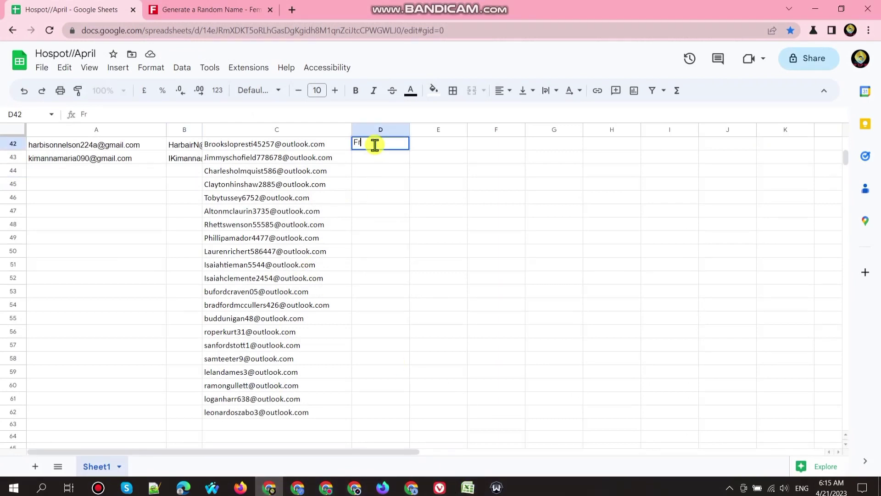
{"action": "type", "text": "France"}
{"action": "key", "text": "Return"}
{"action": "key", "text": "Up"}
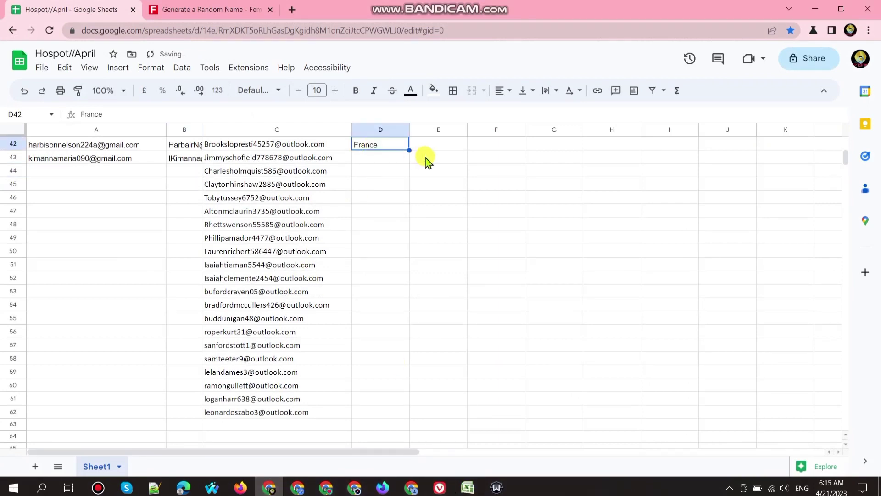
{"action": "left_click_drag", "start_coordinate": [410, 148], "coordinate": [406, 161]}
{"action": "left_click", "coordinate": [197, 171]}
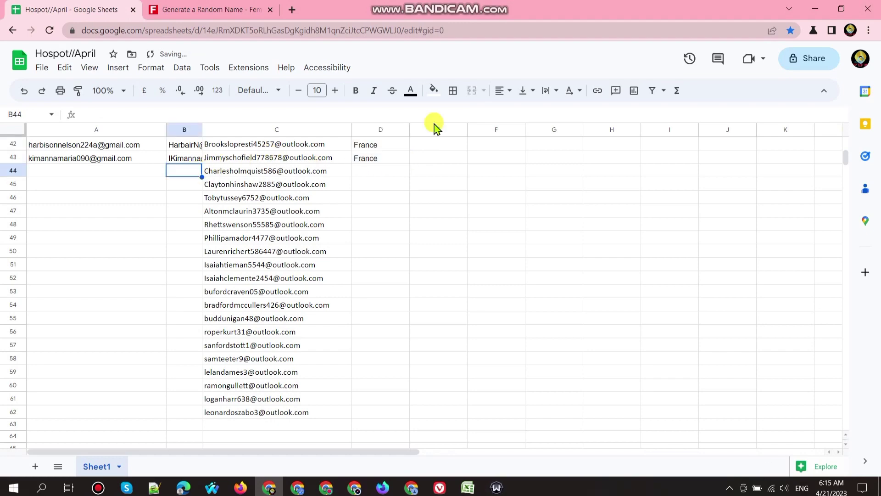
{"action": "left_click", "coordinate": [815, 8]}
{"action": "left_click", "coordinate": [103, 14]}
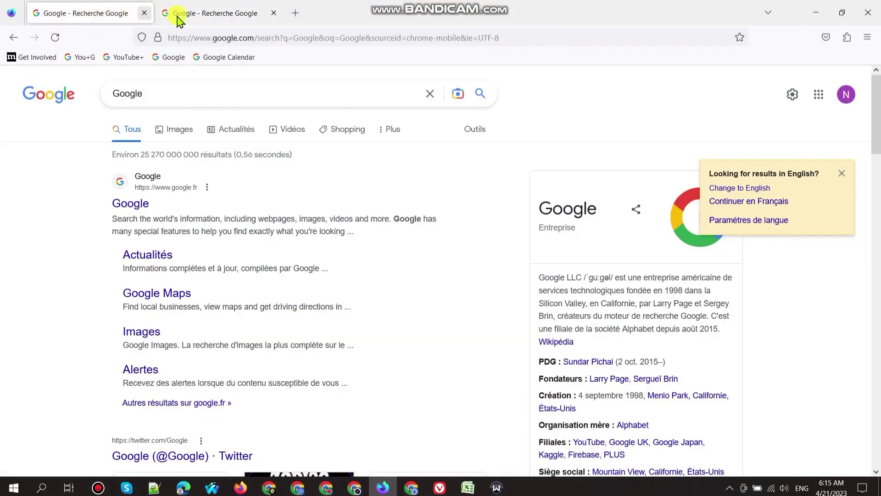
Clear all Firefox history, cookies and site data twice, then close the Firefox window
{"action": "left_click", "coordinate": [181, 9]}
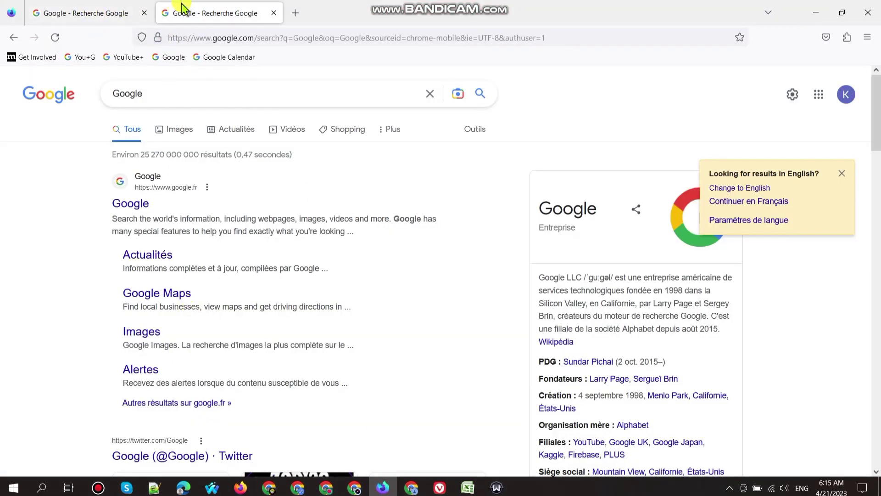
{"action": "key", "text": "ctrl+shift+Delete"}
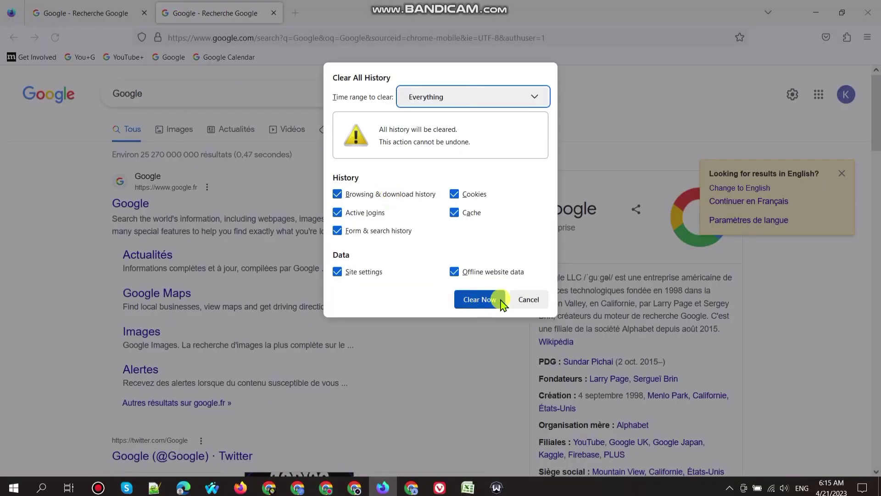
{"action": "left_click", "coordinate": [480, 300]}
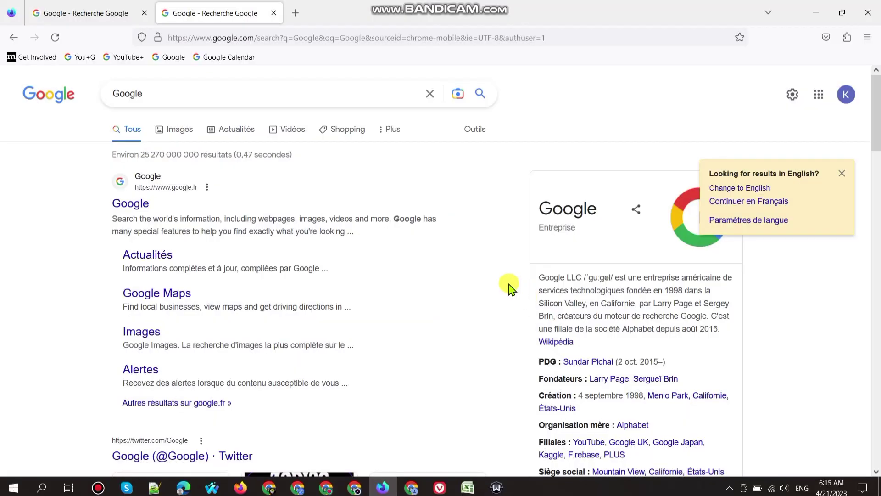
{"action": "key", "text": "ctrl+shift+Delete"}
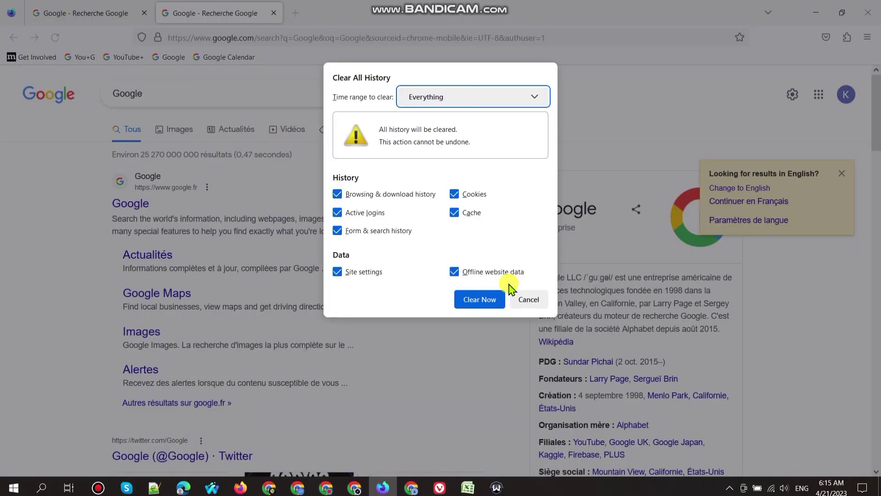
{"action": "left_click", "coordinate": [487, 300]}
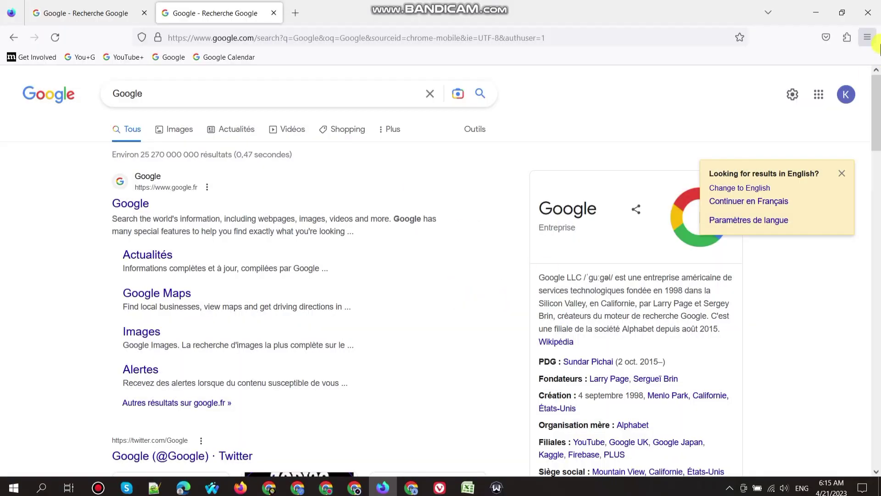
{"action": "left_click", "coordinate": [867, 37]}
{"action": "left_click", "coordinate": [868, 13]}
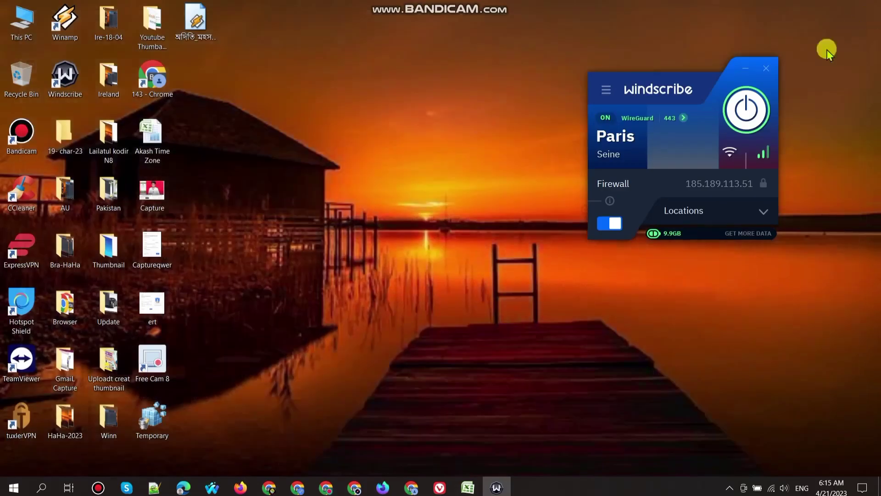
Disconnect Windscribe from Paris and refresh the desktop a few times
{"action": "left_click", "coordinate": [744, 111]}
{"action": "right_click", "coordinate": [494, 84]}
{"action": "left_click", "coordinate": [508, 116]}
{"action": "right_click", "coordinate": [500, 112]}
{"action": "left_click", "coordinate": [515, 146]}
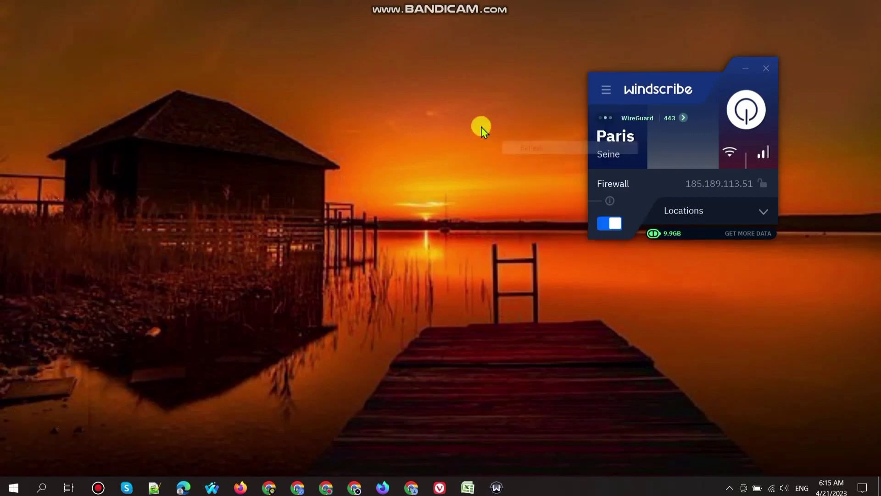
{"action": "right_click", "coordinate": [481, 124]}
{"action": "left_click", "coordinate": [499, 163]}
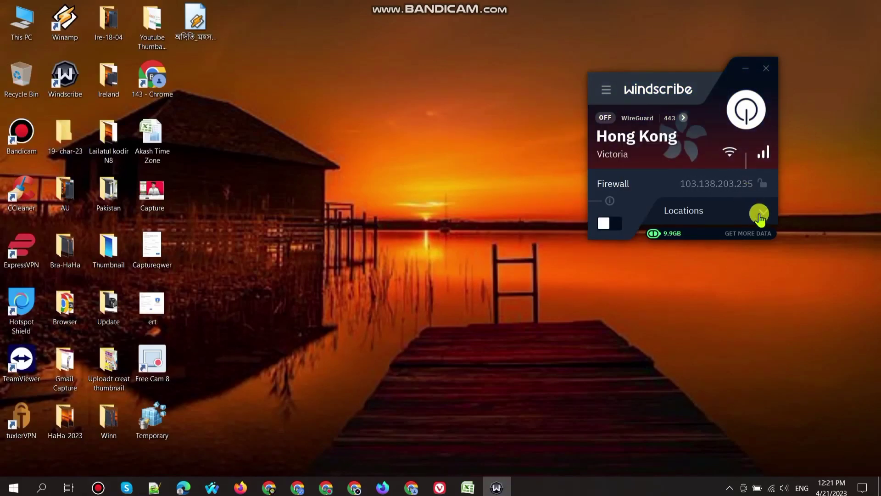
Connect Windscribe to the Chicago Cub server under US East
{"action": "left_click", "coordinate": [759, 211]}
{"action": "scroll", "coordinate": [665, 321], "scroll_direction": "down", "scroll_amount": 10}
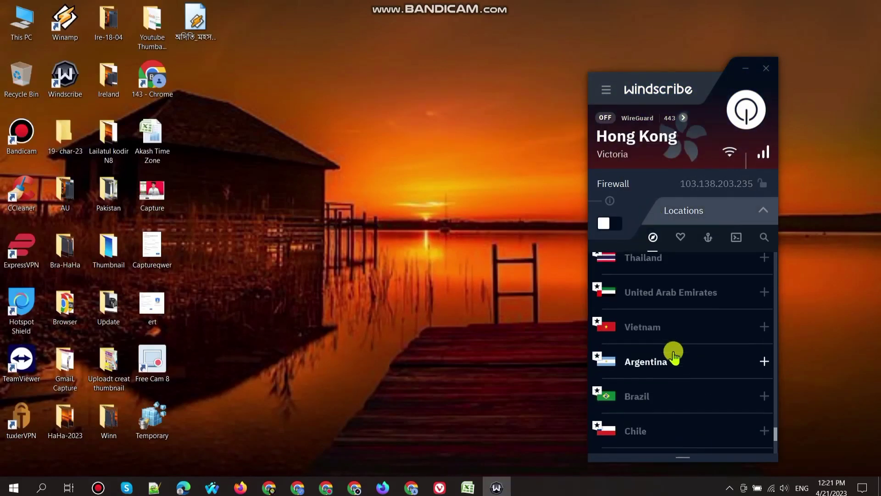
{"action": "scroll", "coordinate": [675, 357], "scroll_direction": "down", "scroll_amount": 6}
{"action": "scroll", "coordinate": [672, 388], "scroll_direction": "up", "scroll_amount": 7}
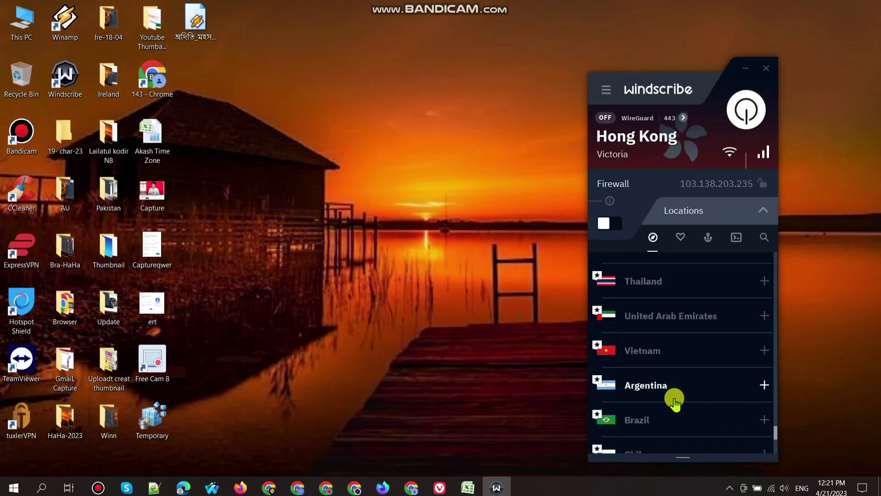
{"action": "scroll", "coordinate": [675, 401], "scroll_direction": "up", "scroll_amount": 8}
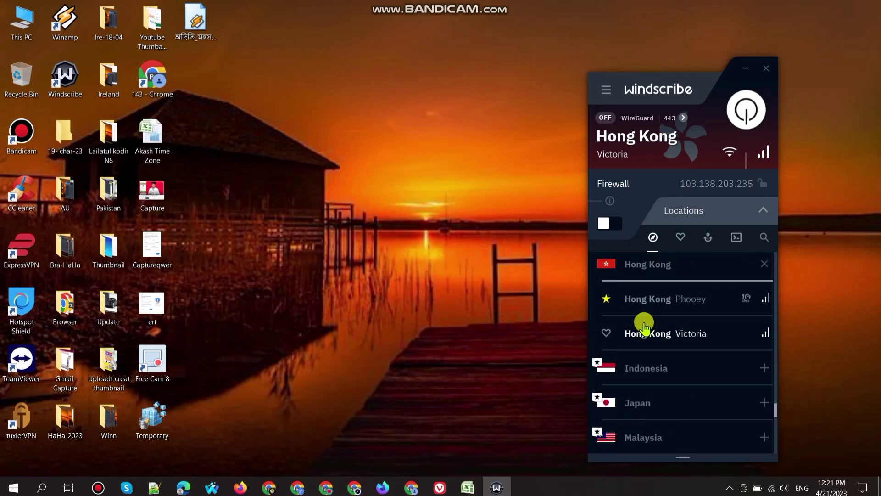
{"action": "scroll", "coordinate": [644, 327], "scroll_direction": "up", "scroll_amount": 15}
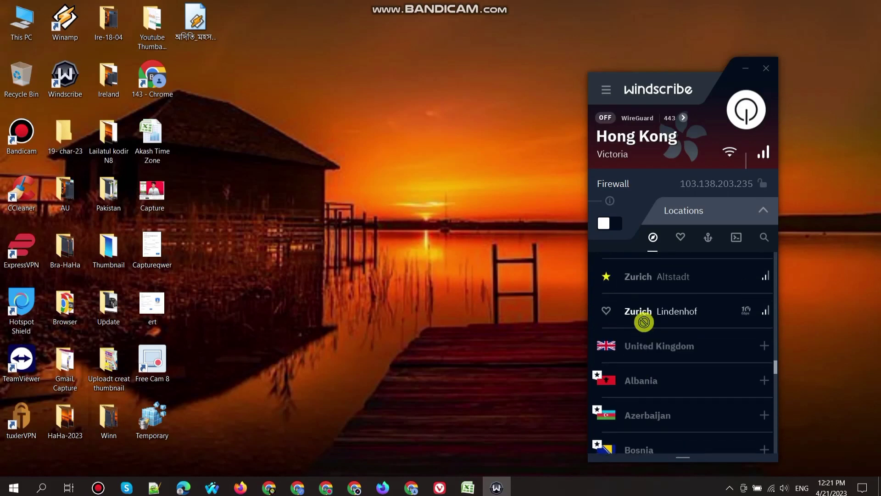
{"action": "scroll", "coordinate": [644, 324], "scroll_direction": "up", "scroll_amount": 12}
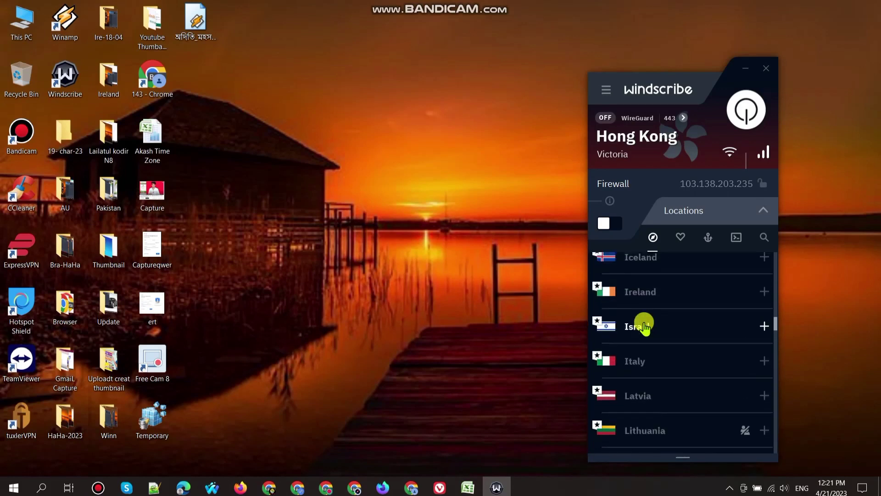
{"action": "scroll", "coordinate": [644, 327], "scroll_direction": "up", "scroll_amount": 12}
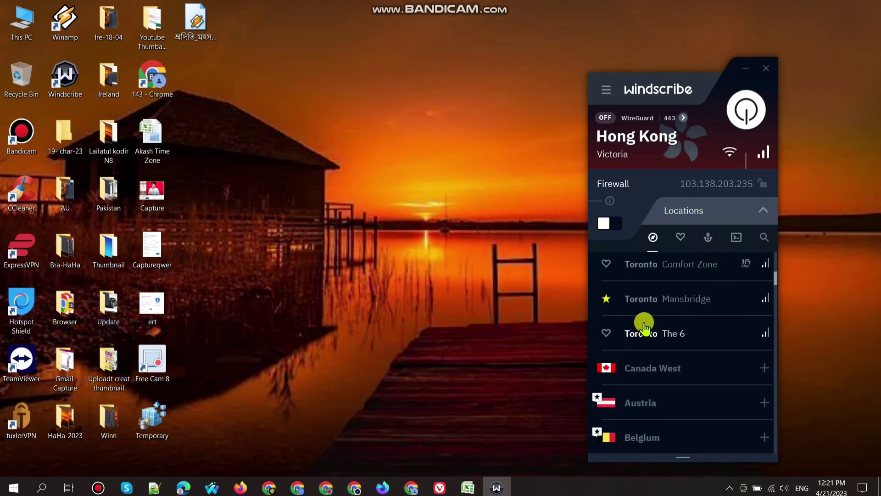
{"action": "scroll", "coordinate": [644, 326], "scroll_direction": "up", "scroll_amount": 10}
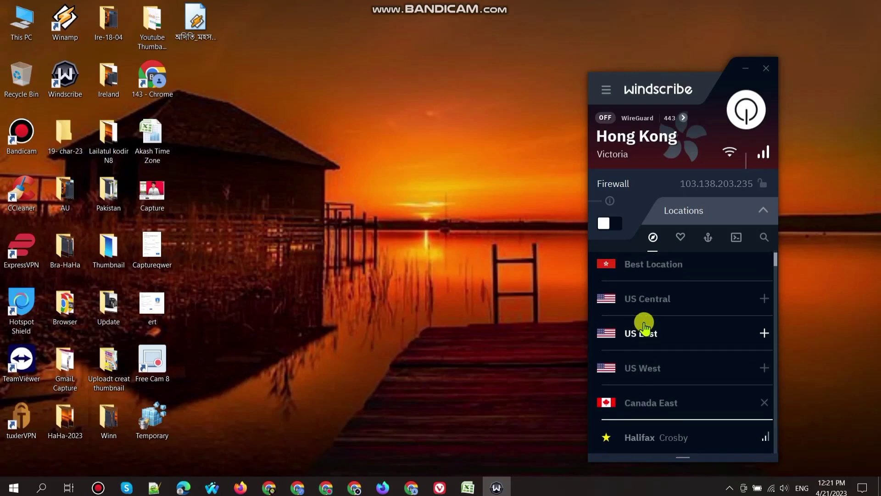
{"action": "left_click", "coordinate": [642, 335]}
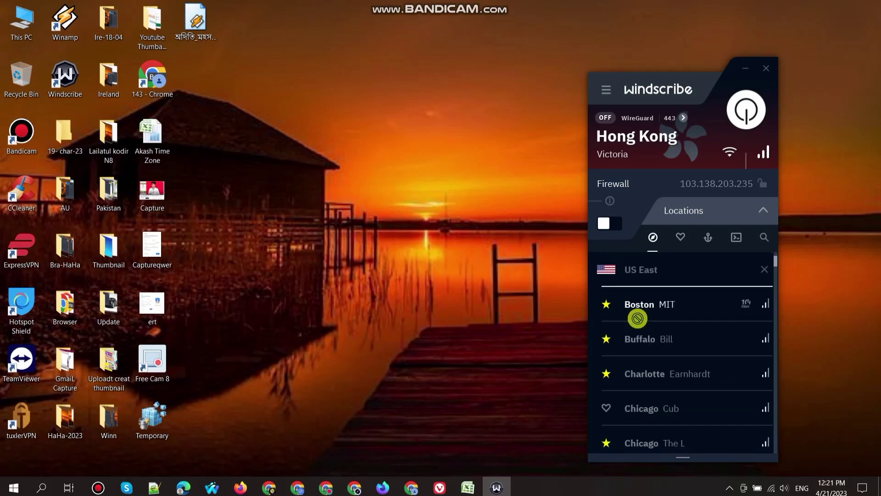
{"action": "left_click", "coordinate": [629, 278]}
{"action": "left_click", "coordinate": [650, 272]}
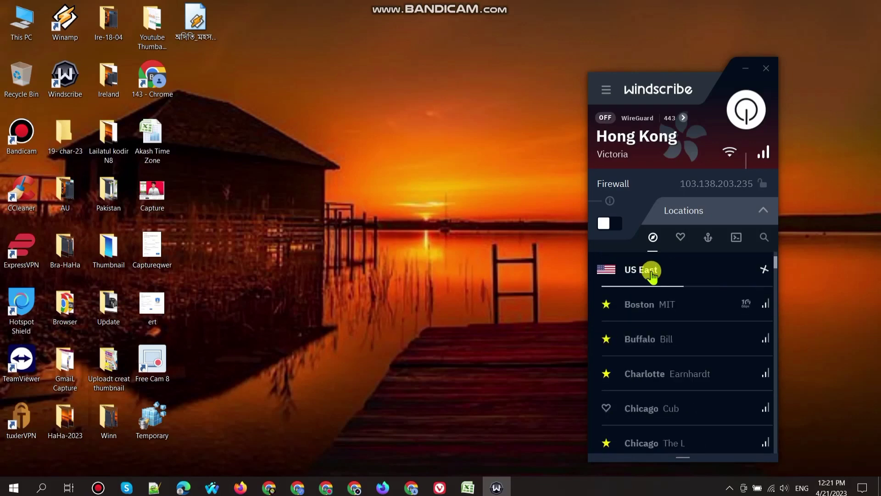
{"action": "left_click", "coordinate": [647, 408]}
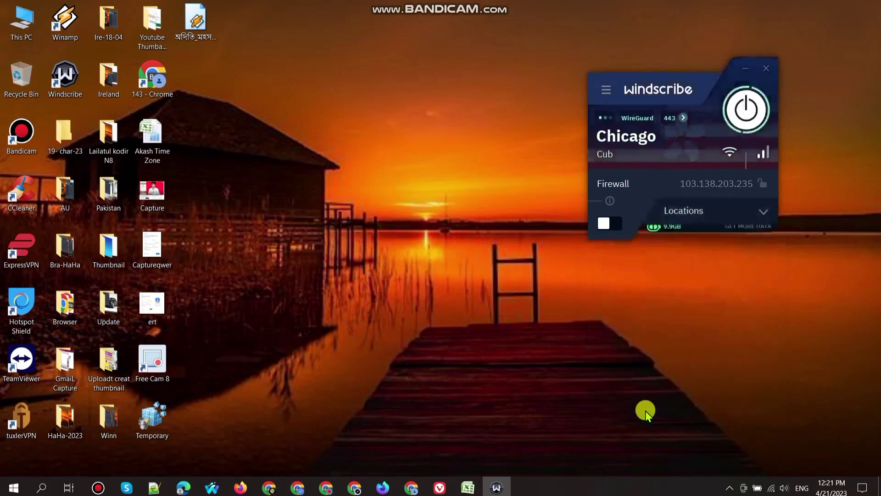
Copy the United States Pacific Standard Time command from cell B477, then minimize Excel
{"action": "left_click", "coordinate": [467, 487]}
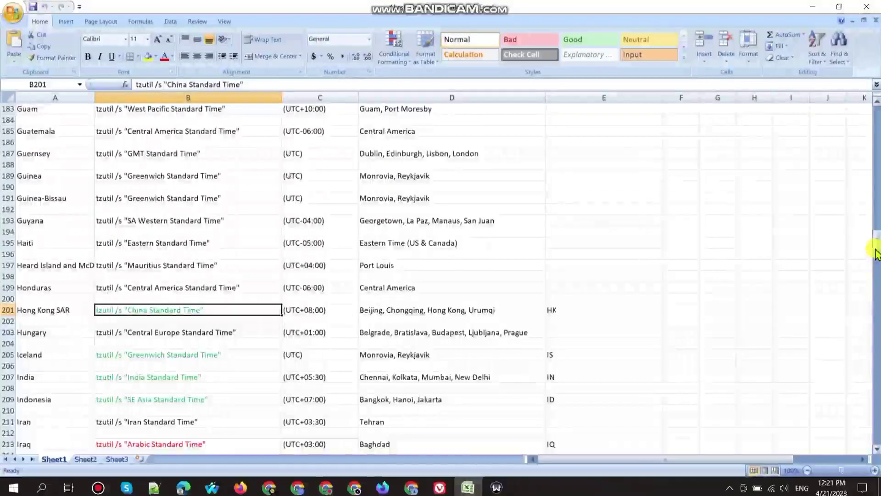
{"action": "left_click_drag", "start_coordinate": [872, 395], "coordinate": [872, 433]}
{"action": "left_click", "coordinate": [184, 307]}
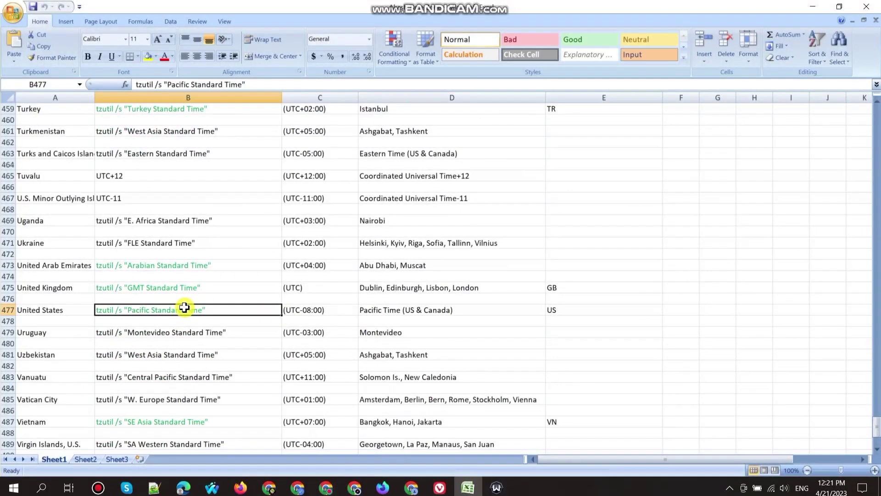
{"action": "key", "text": "super+r"}
{"action": "key", "text": "Escape"}
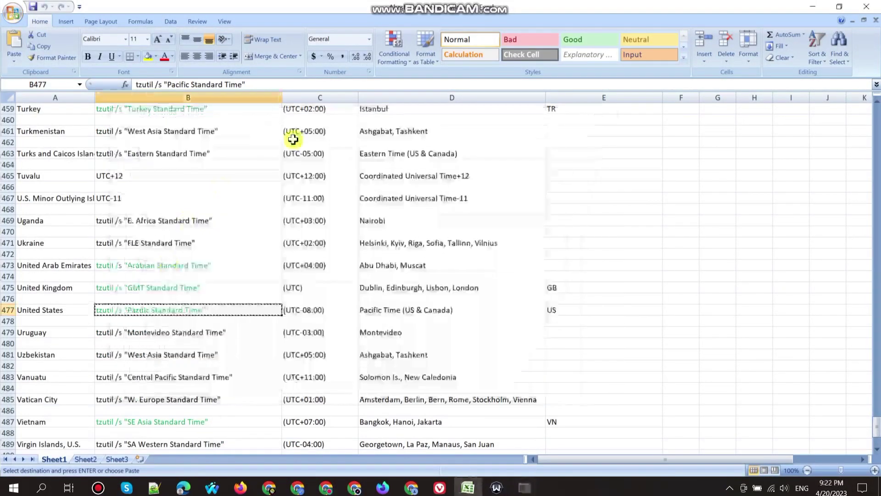
{"action": "left_click", "coordinate": [812, 7]}
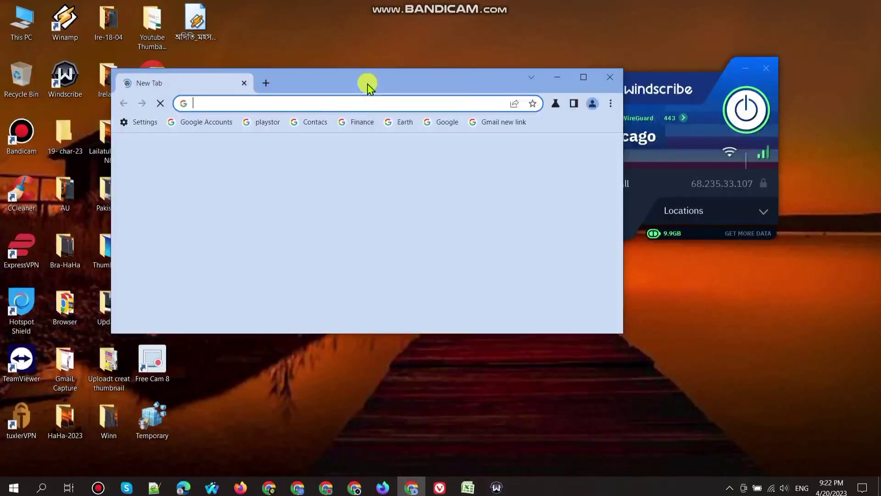
Maximize the Chrome window and load whoer.net
{"action": "double_click", "coordinate": [366, 82]}
{"action": "type", "text": "whoer.net"}
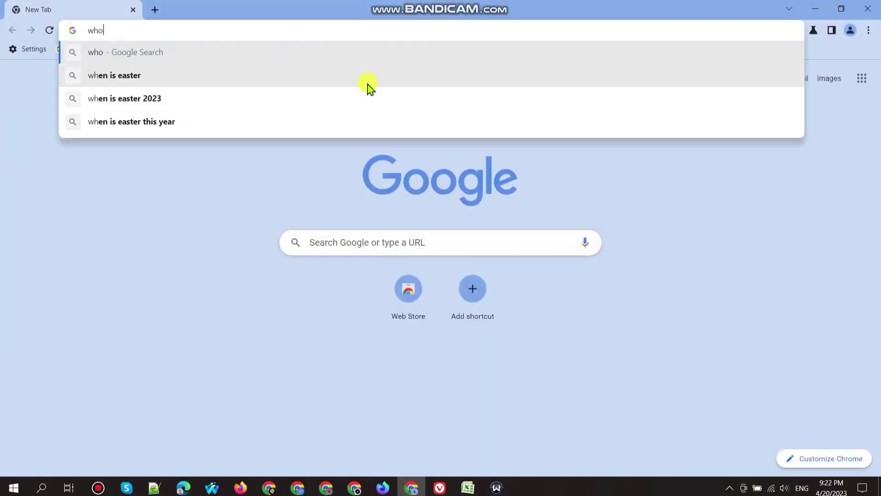
{"action": "key", "text": "Return"}
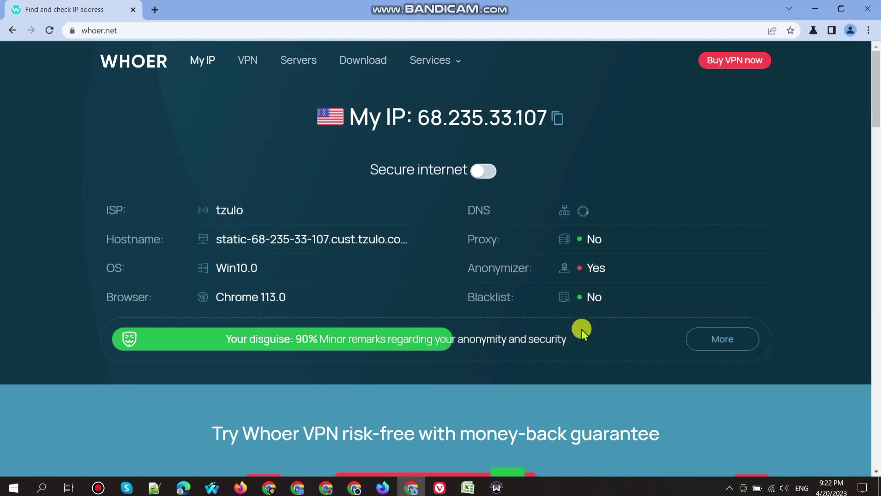
Review whoer.net's IP address details, then open Windows date and time settings from the clock
{"action": "scroll", "coordinate": [599, 350], "scroll_direction": "down", "scroll_amount": 15}
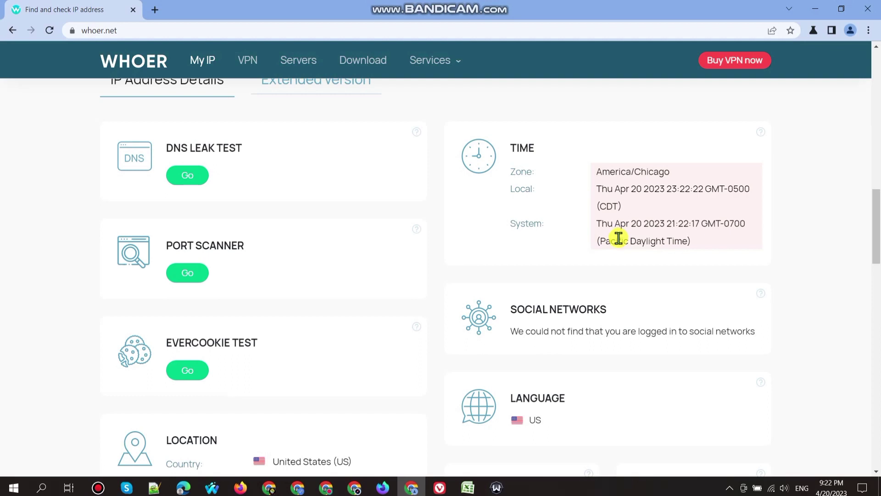
{"action": "right_click", "coordinate": [803, 489]}
{"action": "left_click", "coordinate": [732, 177]}
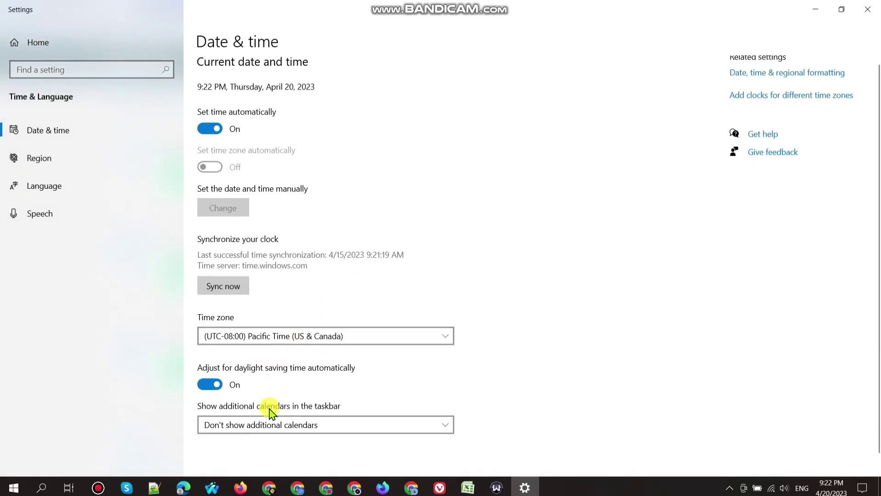
Turn off automatic time and daylight saving, and set the time zone to Eastern Time (US & Canada)
{"action": "left_click", "coordinate": [210, 118]}
{"action": "left_click", "coordinate": [209, 374]}
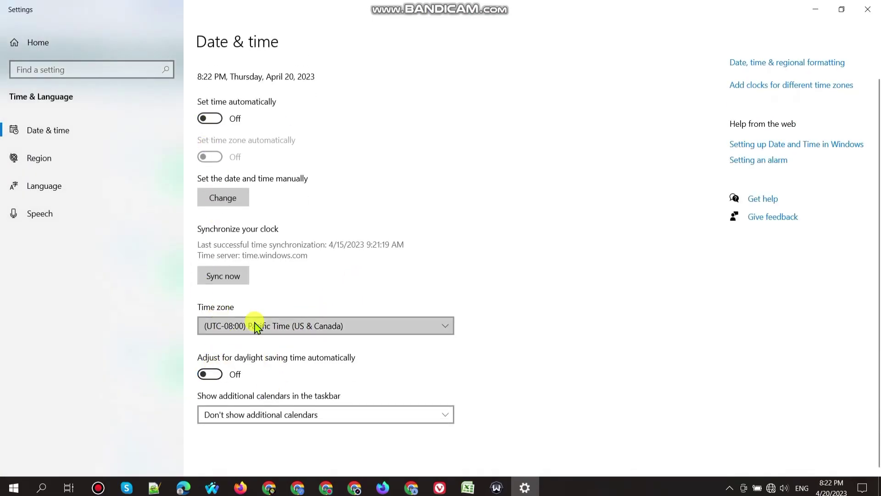
{"action": "left_click", "coordinate": [257, 326]}
{"action": "scroll", "coordinate": [266, 312], "scroll_direction": "up", "scroll_amount": 1}
{"action": "scroll", "coordinate": [264, 303], "scroll_direction": "down", "scroll_amount": 5}
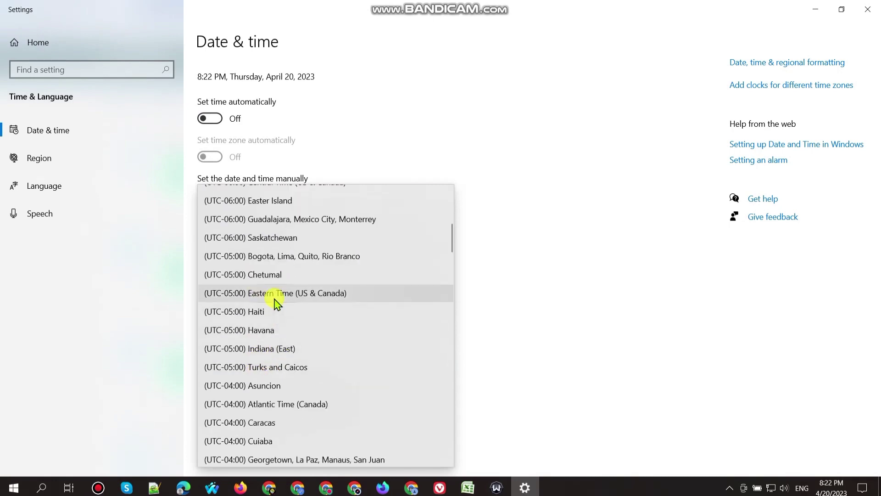
{"action": "left_click", "coordinate": [275, 296]}
{"action": "left_click", "coordinate": [411, 488]}
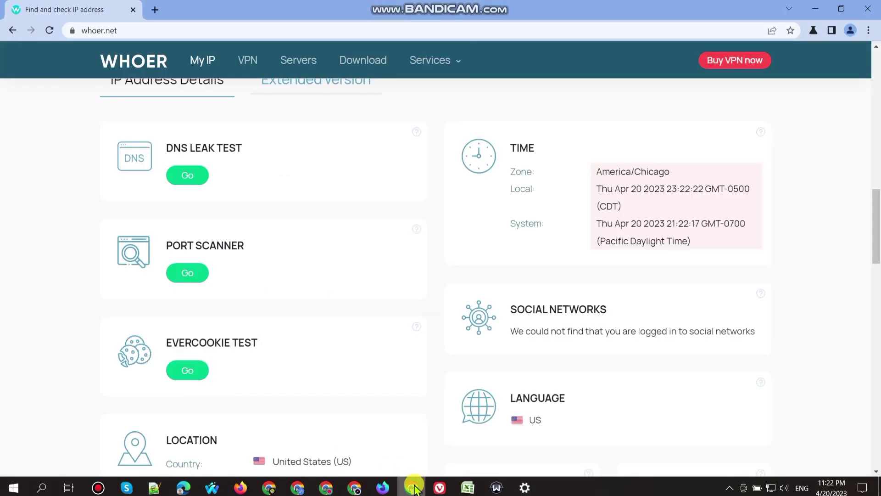
Reload whoer.net to confirm the system time matches America/Chicago, then open a blank tab
{"action": "left_click", "coordinate": [49, 30]}
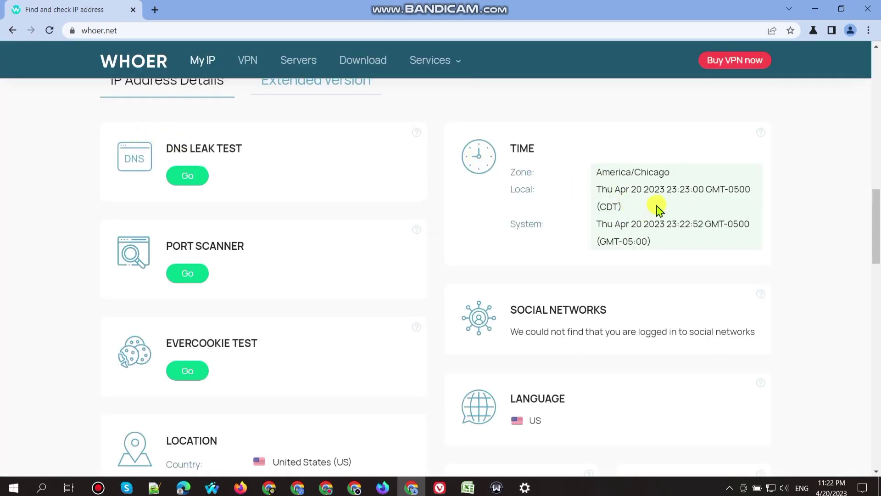
{"action": "scroll", "coordinate": [391, 156], "scroll_direction": "up", "scroll_amount": 12}
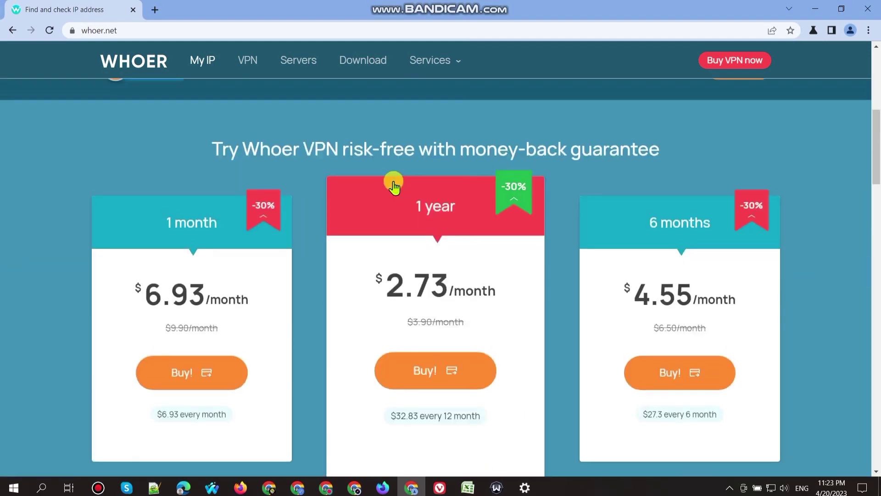
{"action": "left_click", "coordinate": [154, 10]}
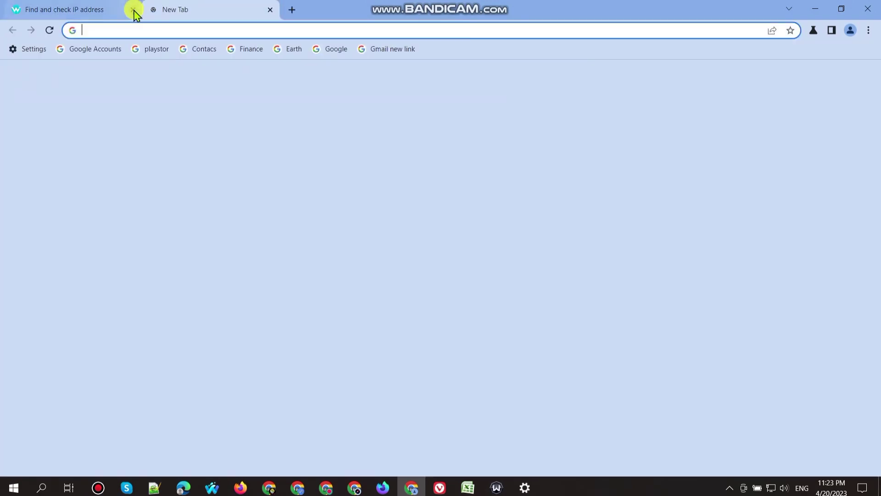
Load the Google sign-up page, fill in first name and surname, and pick a suggested username
{"action": "left_click", "coordinate": [133, 11]}
{"action": "left_click", "coordinate": [378, 50]}
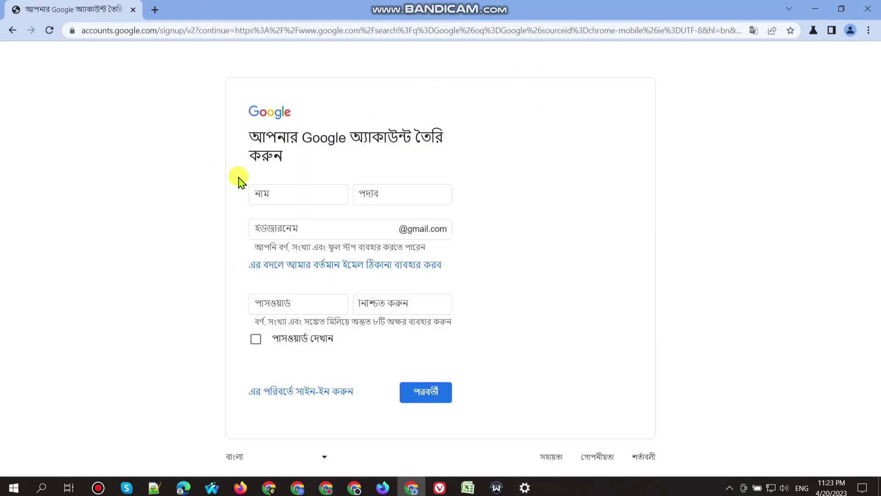
{"action": "left_click", "coordinate": [277, 199]}
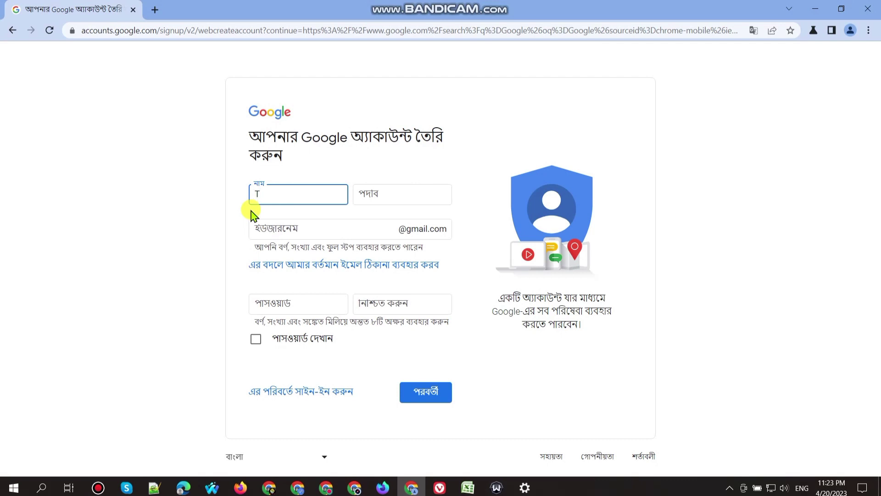
{"action": "key", "text": "Tab"}
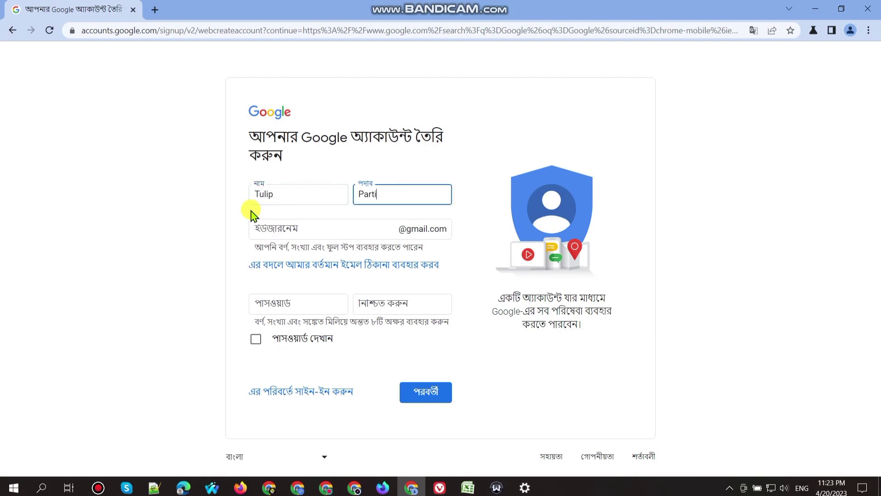
{"action": "left_click", "coordinate": [330, 226]}
{"action": "left_click", "coordinate": [321, 223]}
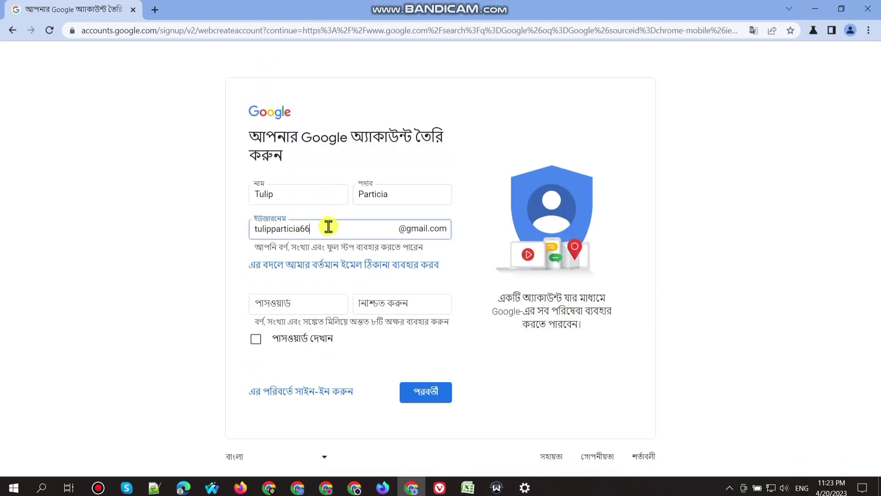
{"action": "type", "text": "4"}
Enter the account password and paste the same password into the confirmation field
{"action": "left_click", "coordinate": [314, 302]}
{"action": "type", "text": "t"}
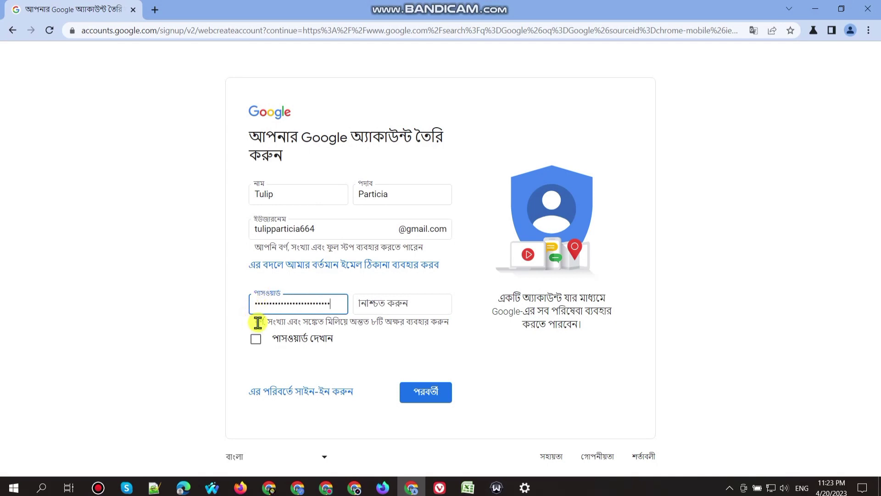
{"action": "key", "text": "Tab"}
{"action": "left_click", "coordinate": [255, 339]}
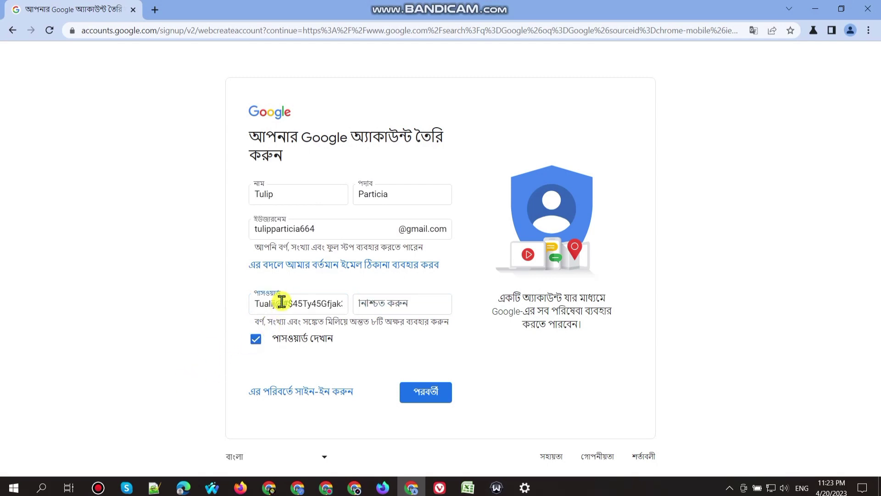
{"action": "key", "text": "ctrl+a"}
{"action": "key", "text": "ctrl+c"}
{"action": "left_click", "coordinate": [363, 304]}
{"action": "key", "text": "ctrl+v"}
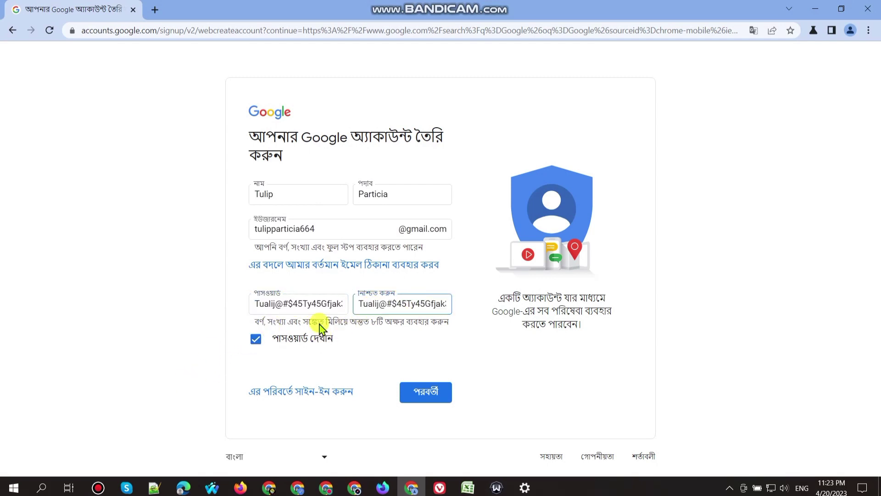
{"action": "left_click", "coordinate": [317, 338]}
Trim the extra text from the first name and surname to clear the name warning, then submit
{"action": "left_click", "coordinate": [326, 202]}
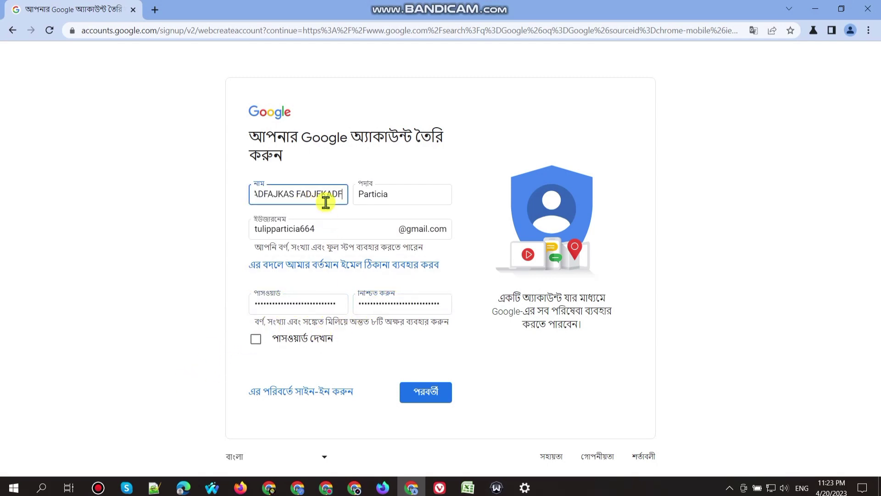
{"action": "key", "text": "Tab"}
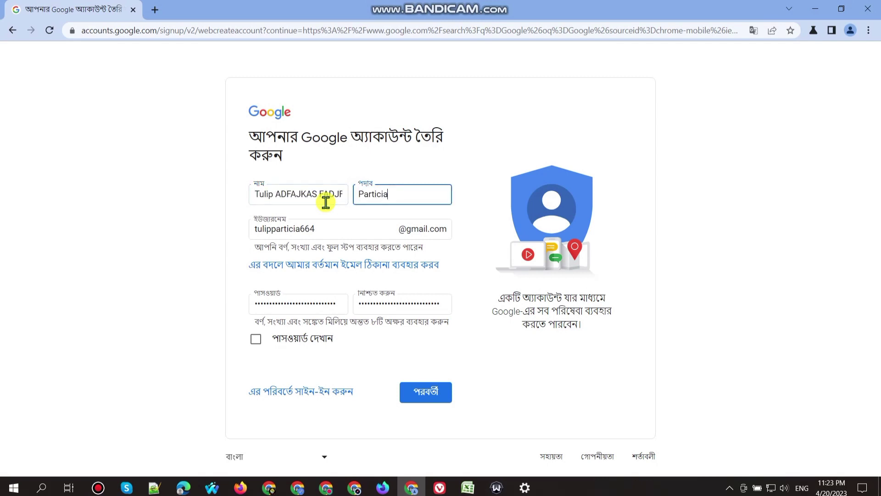
{"action": "left_click", "coordinate": [408, 388]}
{"action": "key", "text": "BackSpace"}
{"action": "key", "text": "BackSpace"}
{"action": "key", "text": "BackSpace"}
{"action": "key", "text": "BackSpace"}
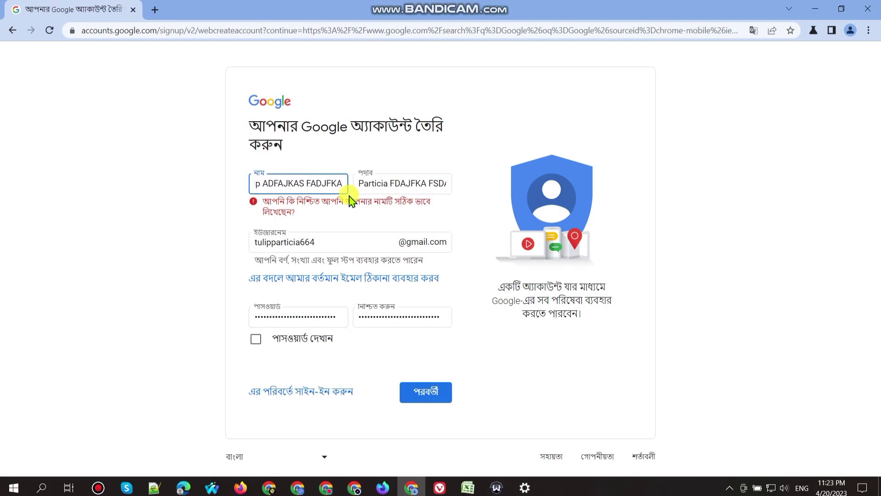
{"action": "key", "text": "BackSpace"}
{"action": "key", "text": "BackSpace"}
{"action": "key", "text": "BackSpace"}
{"action": "key", "text": "BackSpace"}
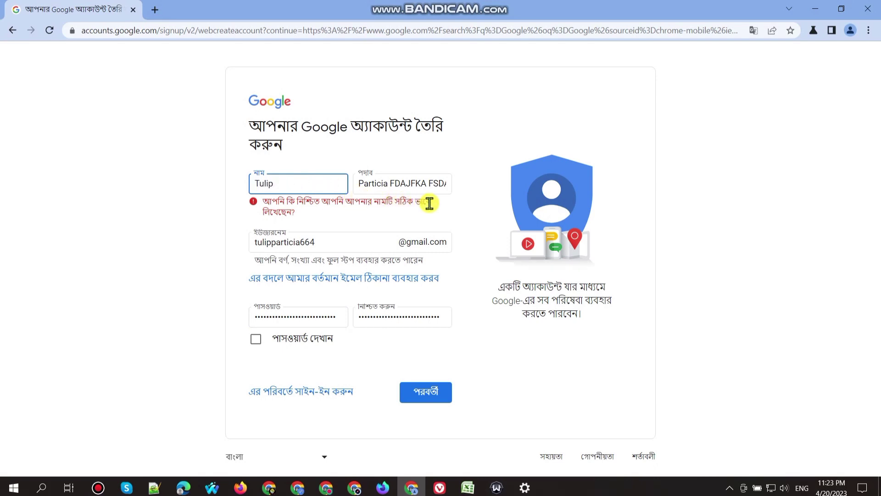
{"action": "left_click", "coordinate": [445, 186]}
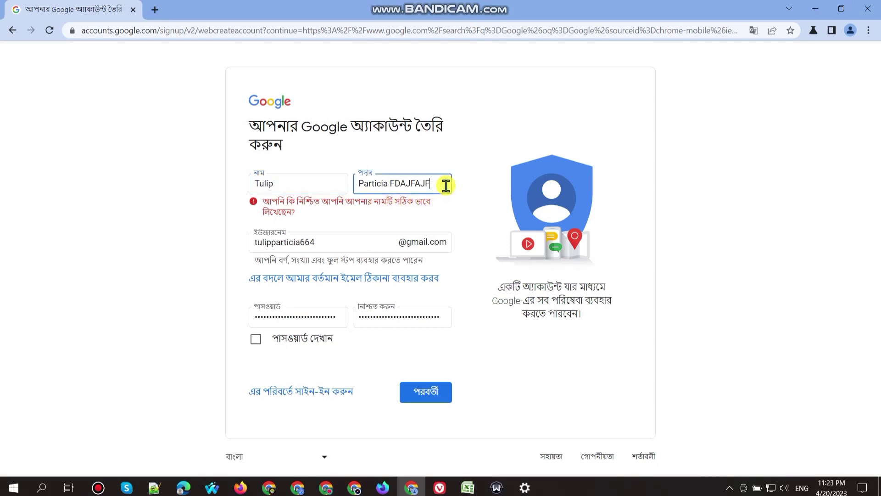
{"action": "key", "text": "BackSpace"}
{"action": "key", "text": "BackSpace"}
{"action": "key", "text": "BackSpace"}
{"action": "key", "text": "BackSpace"}
{"action": "key", "text": "BackSpace"}
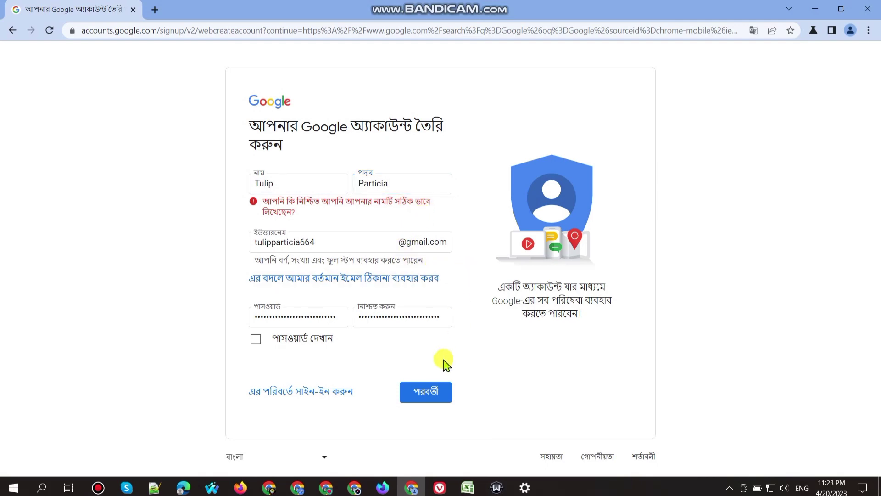
{"action": "left_click", "coordinate": [439, 389]}
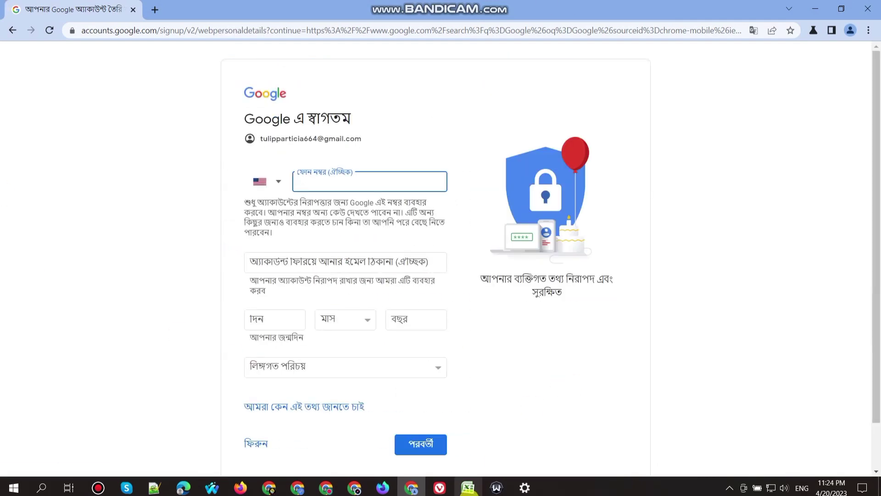
Paste the recovery address from sheet cell C44 into the recovery e-mail field
{"action": "left_click", "coordinate": [272, 487]}
{"action": "key", "text": "ctrl+c"}
{"action": "left_click", "coordinate": [157, 172]}
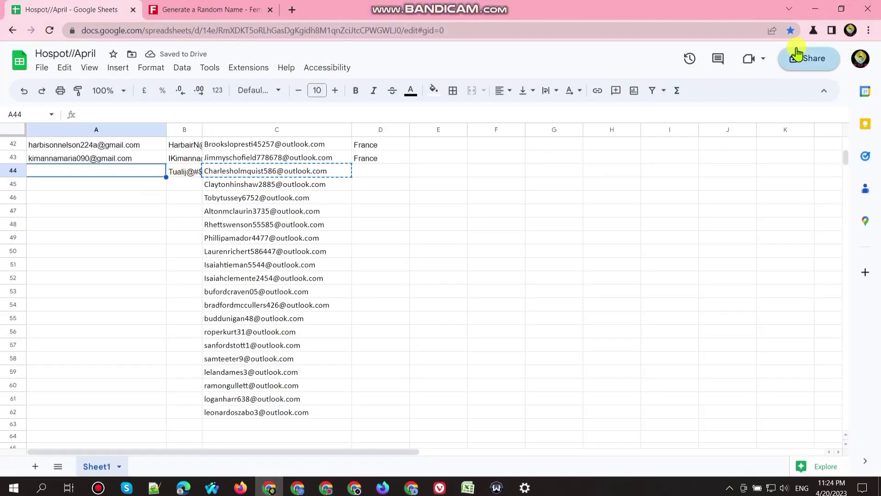
{"action": "left_click", "coordinate": [815, 9]}
{"action": "left_click", "coordinate": [319, 262]}
{"action": "key", "text": "ctrl+v"}
Set the birthday to 23 November 1998 and the gender to female
{"action": "double_click", "coordinate": [300, 139]}
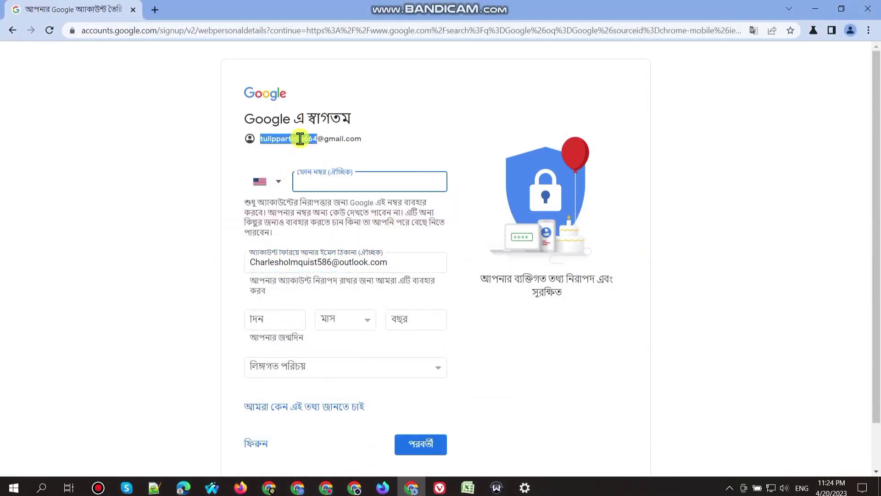
{"action": "left_click", "coordinate": [278, 320]}
{"action": "type", "text": "23"}
{"action": "left_click", "coordinate": [344, 320]}
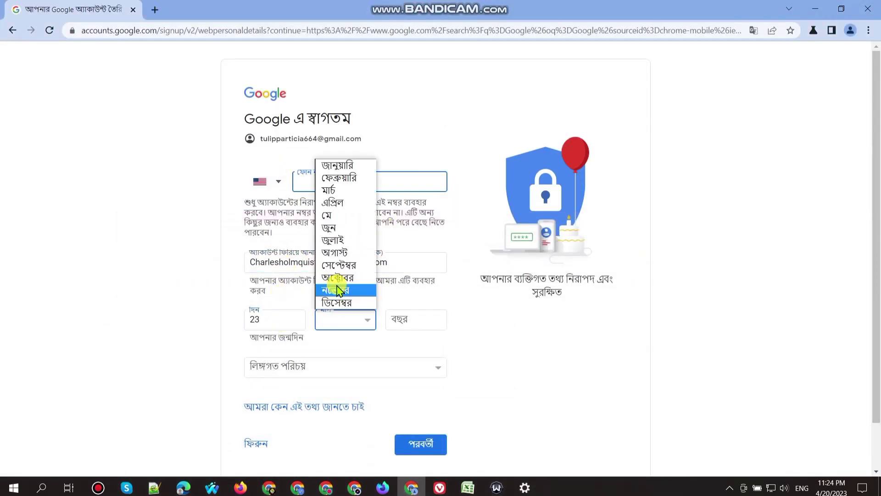
{"action": "left_click", "coordinate": [343, 294]}
{"action": "left_click", "coordinate": [396, 317]}
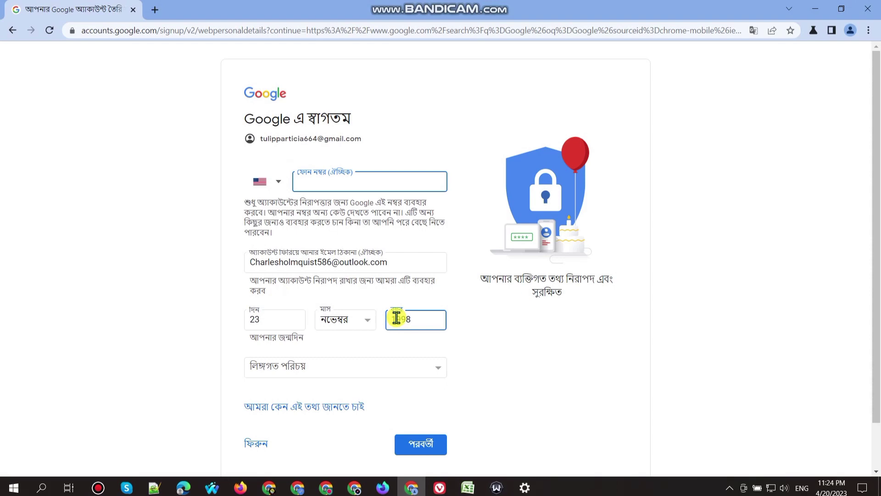
{"action": "left_click", "coordinate": [294, 381]}
{"action": "left_click", "coordinate": [287, 386]}
Log the new Gmail address in cell A44, copy the sign-up page address, and open a blank tab
{"action": "left_click", "coordinate": [269, 488]}
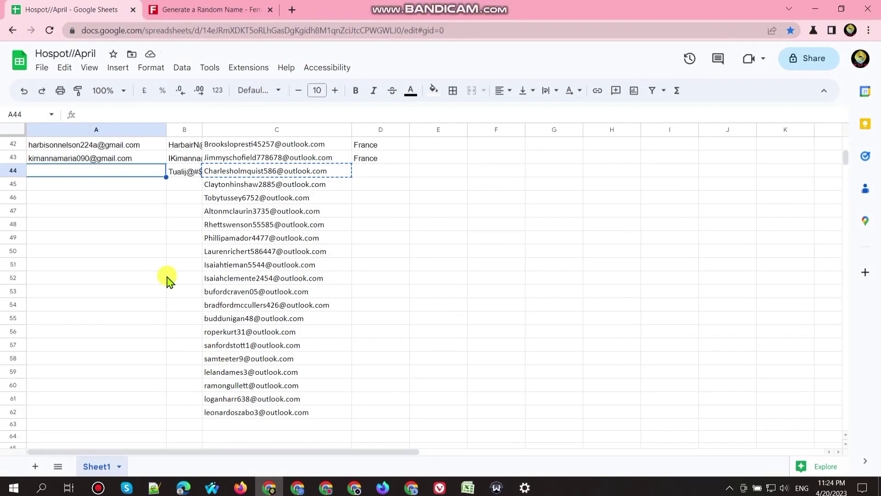
{"action": "key", "text": "ctrl+v"}
{"action": "left_click", "coordinate": [815, 9]}
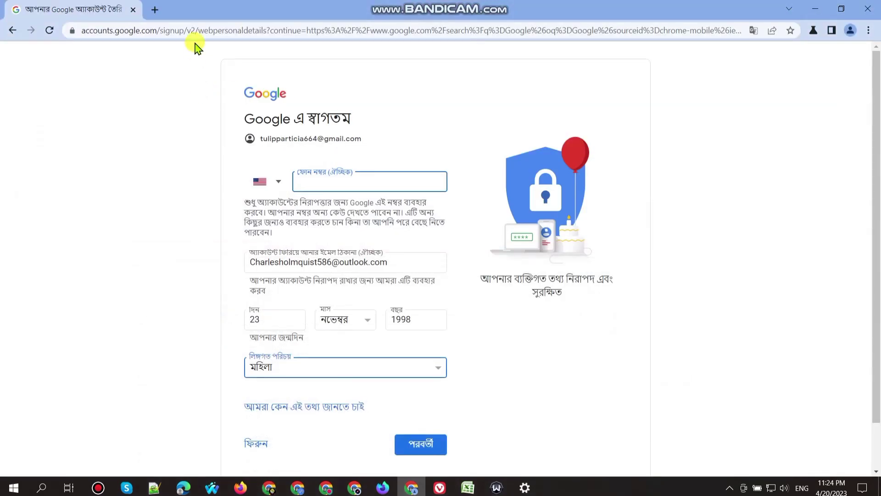
{"action": "left_click", "coordinate": [191, 31]}
{"action": "key", "text": "ctrl+c"}
{"action": "left_click", "coordinate": [155, 10]}
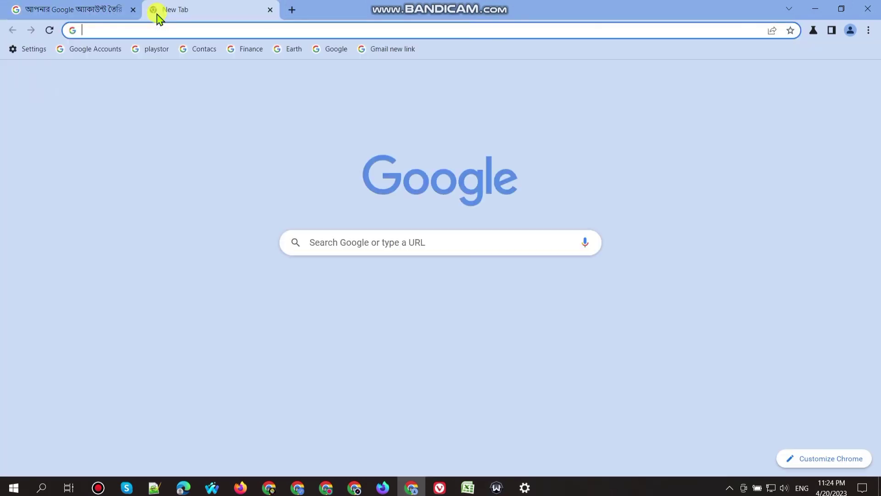
Load the sign-up form in the new tab and enter the names and a new username
{"action": "key", "text": "ctrl+v"}
{"action": "key", "text": "Return"}
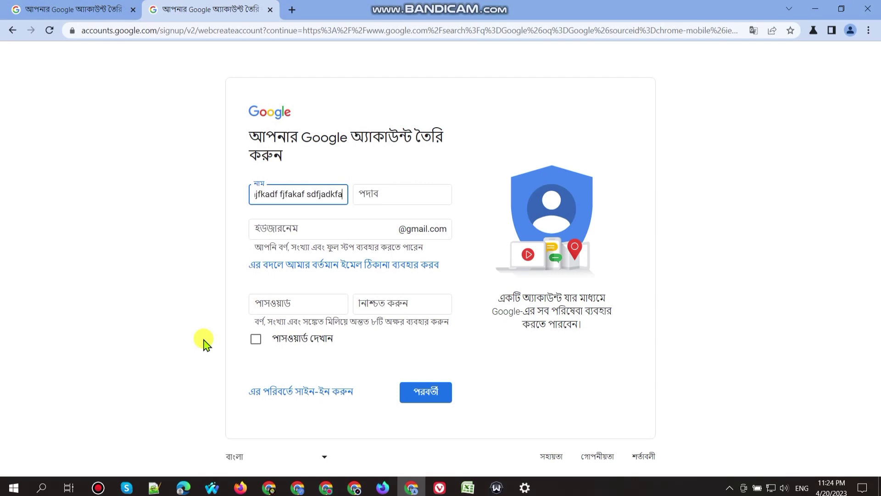
{"action": "key", "text": "Tab"}
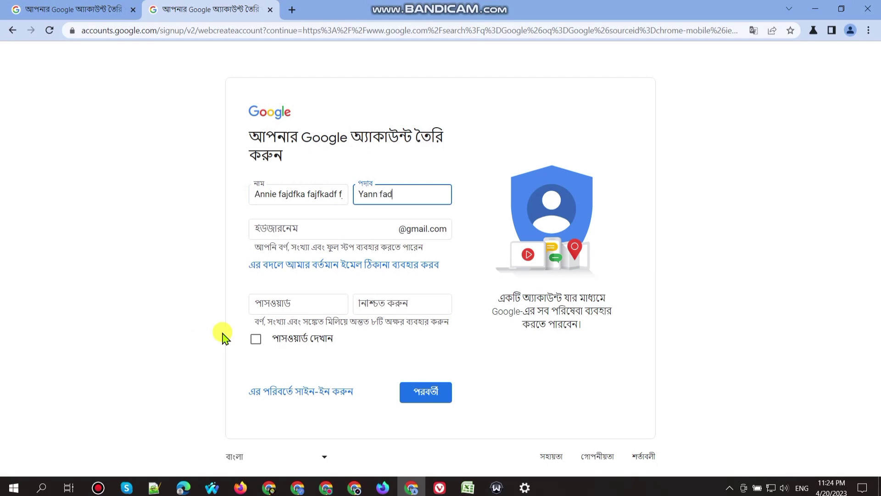
{"action": "left_click", "coordinate": [332, 233]}
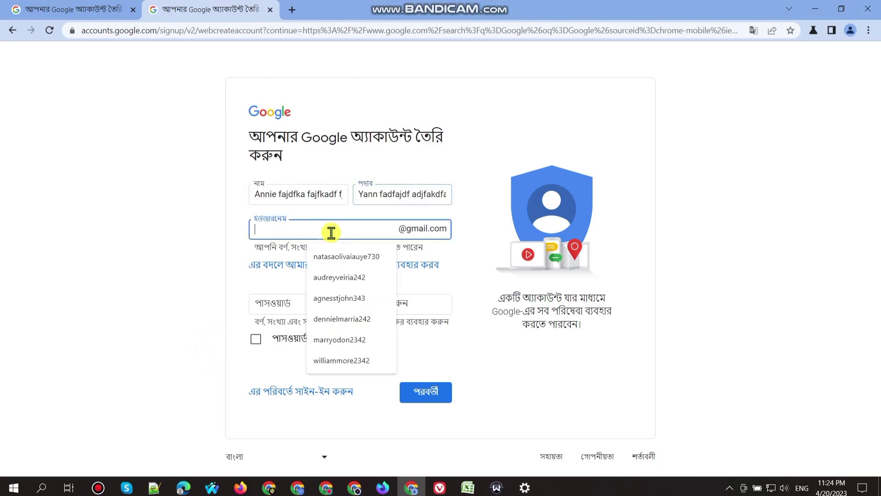
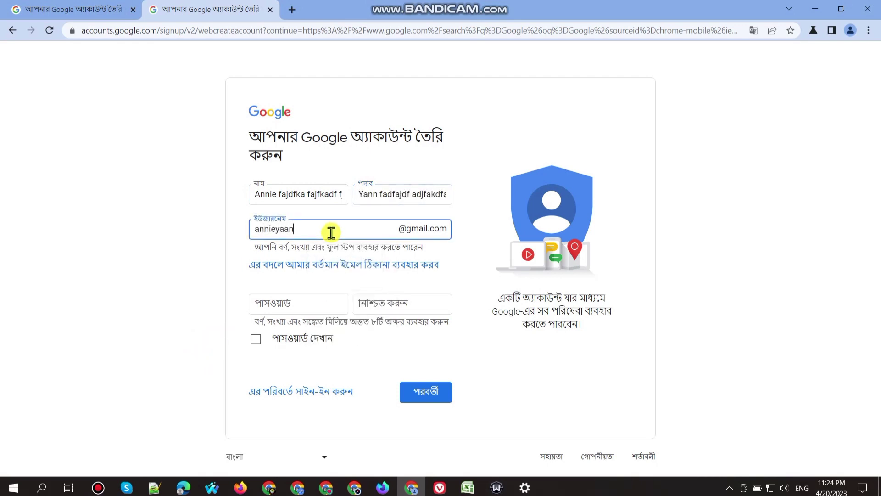
Set the password, paste it into the confirmation field, and submit the details
{"action": "left_click", "coordinate": [336, 310]}
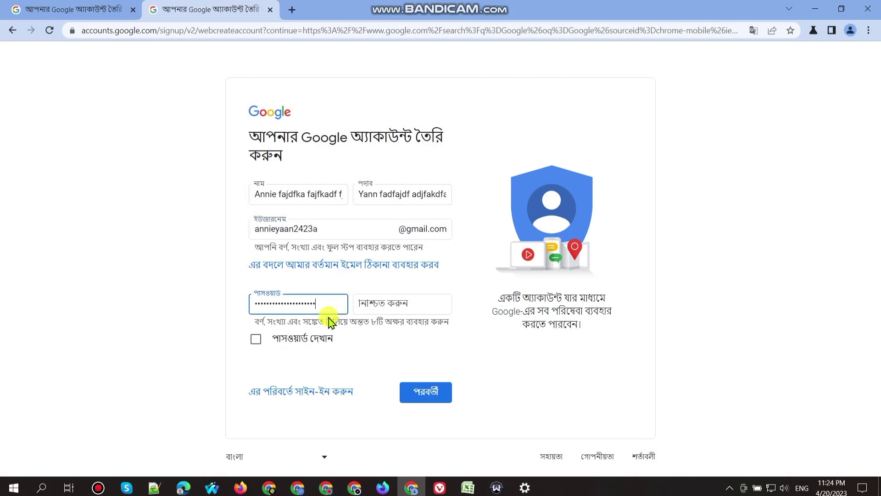
{"action": "left_click", "coordinate": [310, 340]}
{"action": "triple_click", "coordinate": [311, 307]}
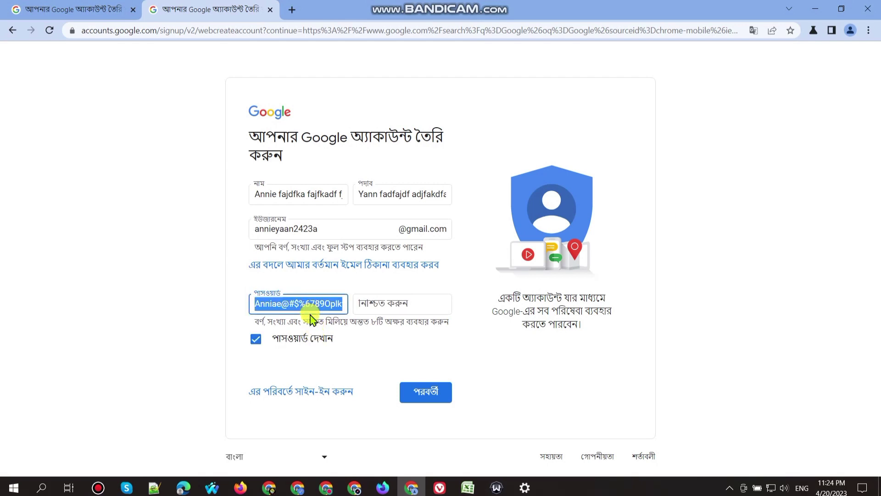
{"action": "left_click", "coordinate": [385, 304]}
{"action": "key", "text": "ctrl+v"}
{"action": "left_click", "coordinate": [334, 338]}
{"action": "left_click", "coordinate": [418, 390]}
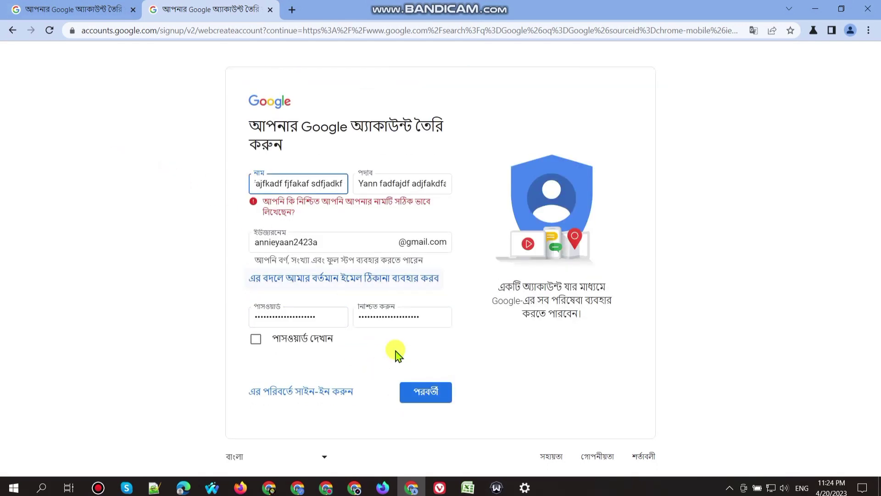
{"action": "key", "text": "Return"}
Trim the surname to one word, resubmit, and bring back the tracking spreadsheet
{"action": "left_click", "coordinate": [428, 390]}
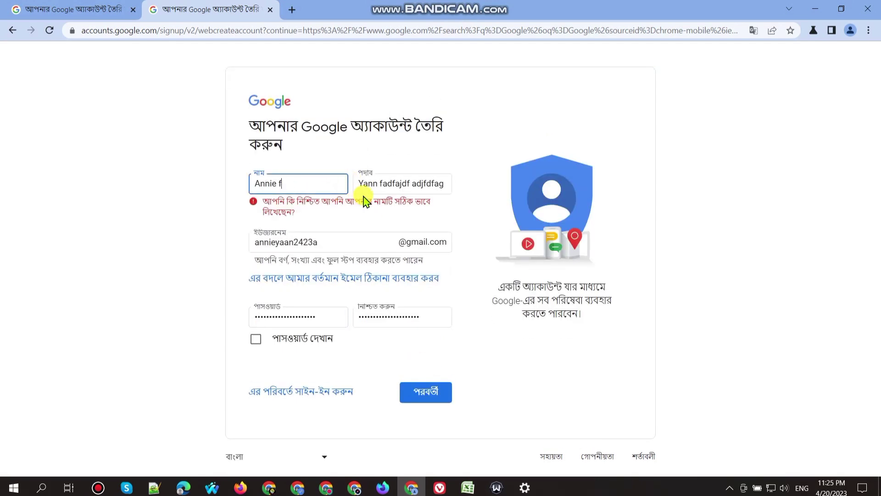
{"action": "left_click", "coordinate": [445, 183]}
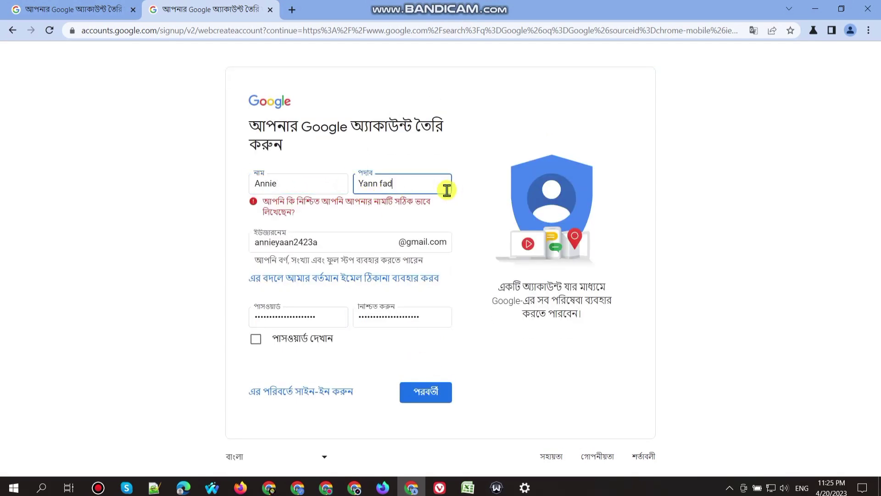
{"action": "key", "text": "BackSpace"}
{"action": "key", "text": "BackSpace"}
{"action": "key", "text": "BackSpace"}
{"action": "key", "text": "BackSpace"}
{"action": "left_click", "coordinate": [438, 397]}
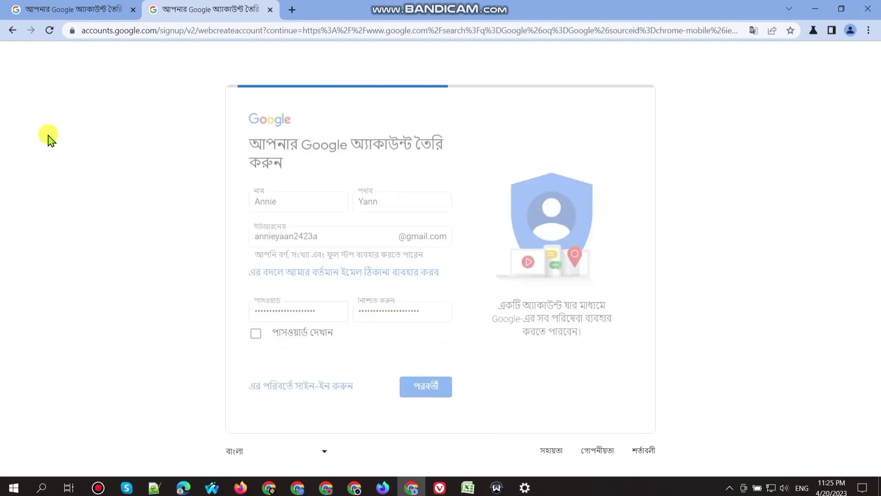
{"action": "left_click", "coordinate": [269, 488]}
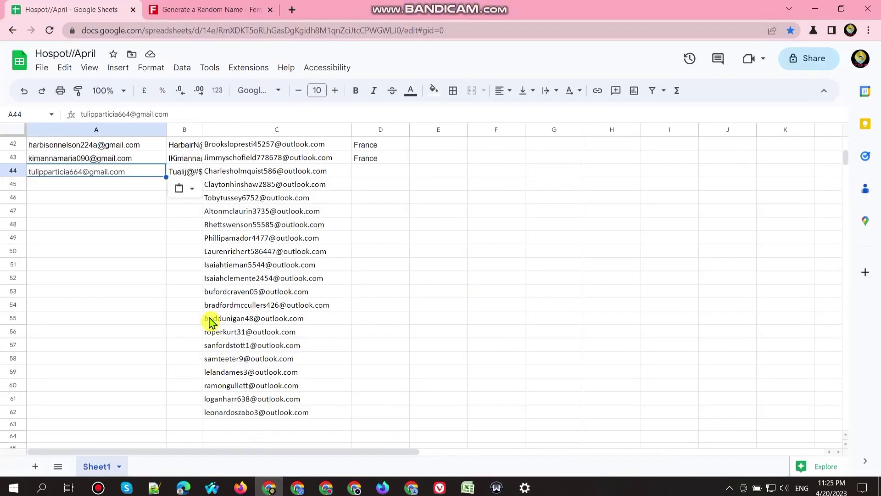
Paste the recovery address from sheet cell C45 into the recovery e-mail field
{"action": "left_click", "coordinate": [164, 180]}
{"action": "left_click", "coordinate": [181, 187]}
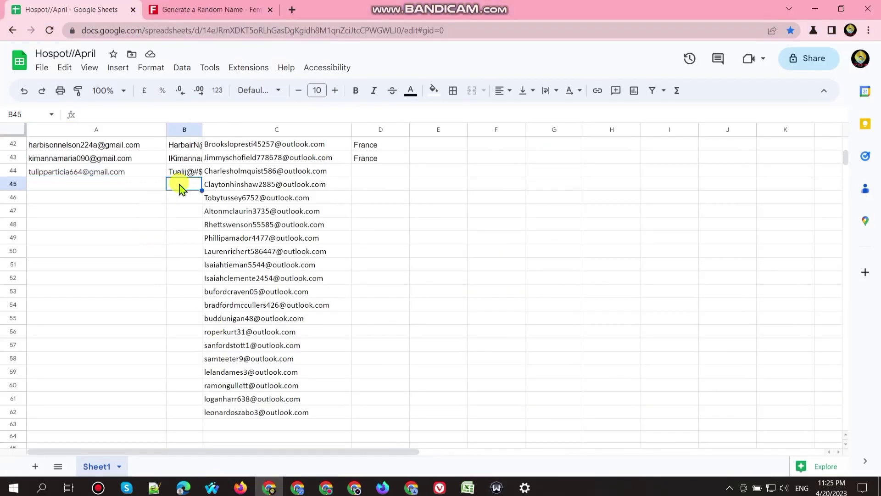
{"action": "left_click", "coordinate": [204, 185]}
{"action": "key", "text": "ctrl+c"}
{"action": "left_click", "coordinate": [269, 487]}
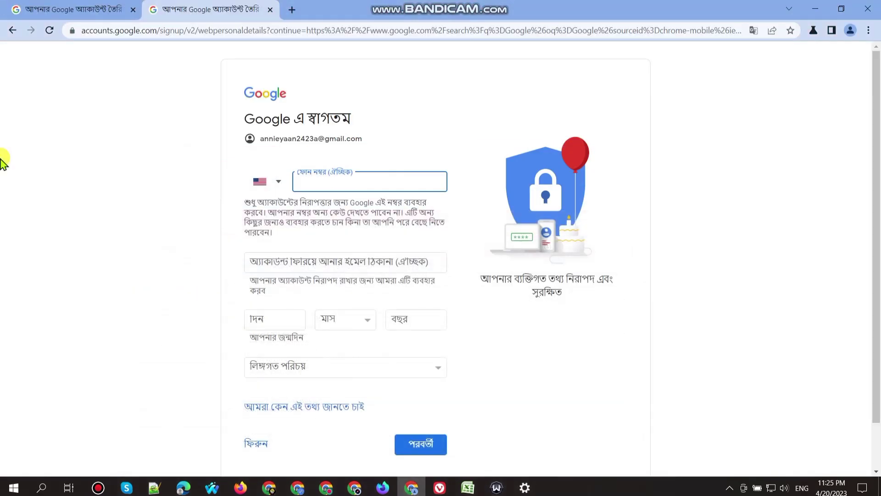
{"action": "left_click", "coordinate": [329, 263]}
{"action": "key", "text": "ctrl+v"}
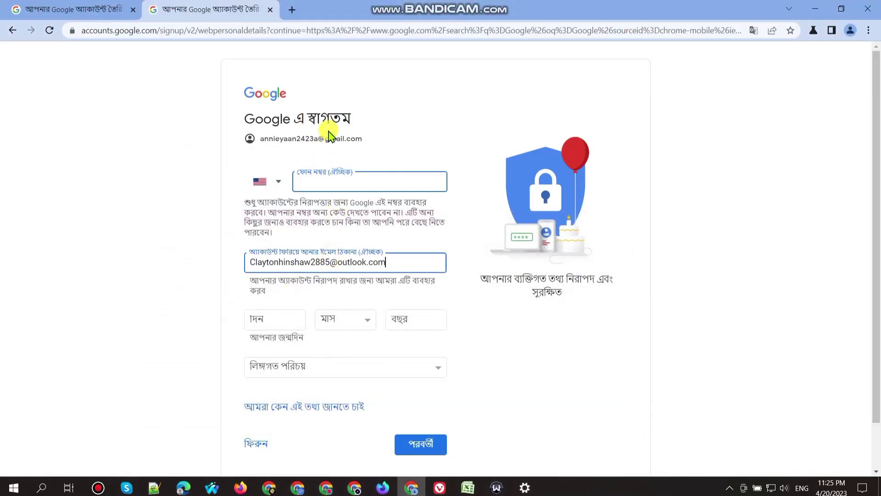
Set the birthday to 23 November 1990 and the gender to female
{"action": "triple_click", "coordinate": [281, 139]}
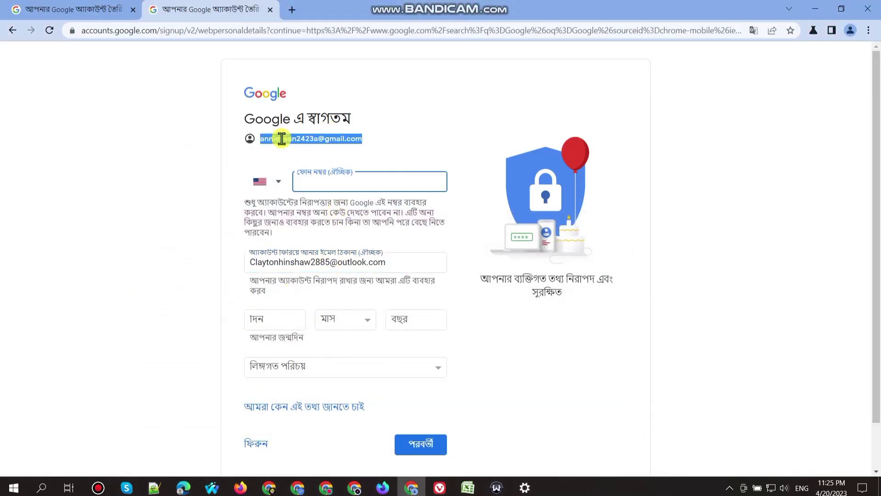
{"action": "left_click", "coordinate": [270, 324]}
{"action": "type", "text": "23"}
{"action": "left_click", "coordinate": [345, 320]}
{"action": "left_click", "coordinate": [339, 291]}
{"action": "left_click", "coordinate": [395, 325]}
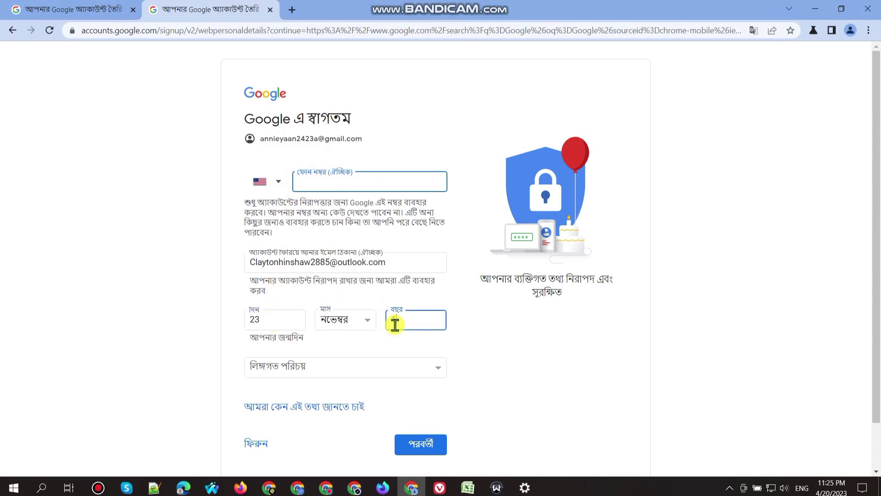
{"action": "type", "text": "1990"}
{"action": "scroll", "coordinate": [379, 329], "scroll_direction": "down", "scroll_amount": 1}
{"action": "left_click", "coordinate": [349, 320]}
{"action": "left_click", "coordinate": [324, 331]}
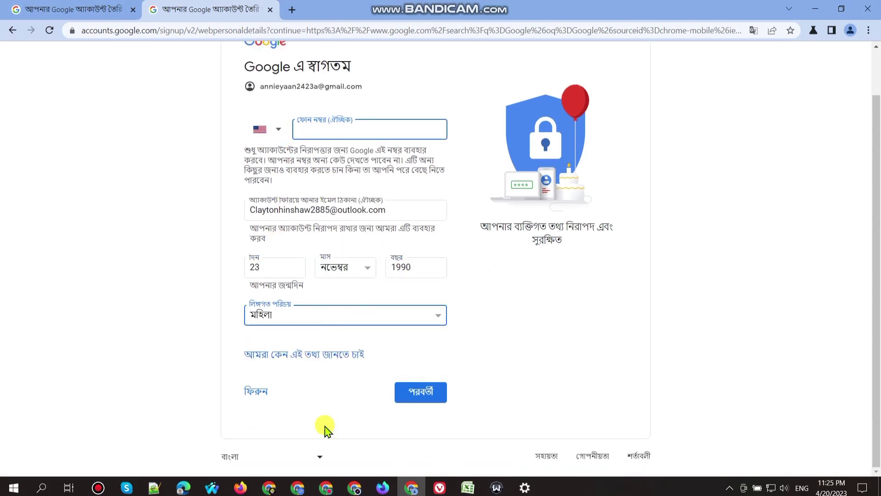
Log the new Gmail address in cell A45 and submit the birthday and gender details
{"action": "left_click", "coordinate": [271, 488]}
{"action": "key", "text": "ctrl+v"}
{"action": "left_click", "coordinate": [130, 197]}
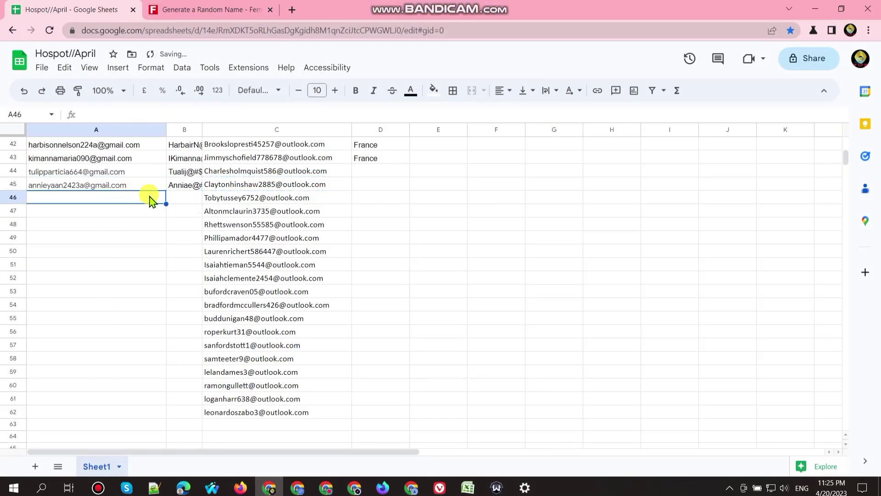
{"action": "left_click", "coordinate": [176, 197]}
{"action": "left_click", "coordinate": [815, 8]}
{"action": "left_click", "coordinate": [418, 390]}
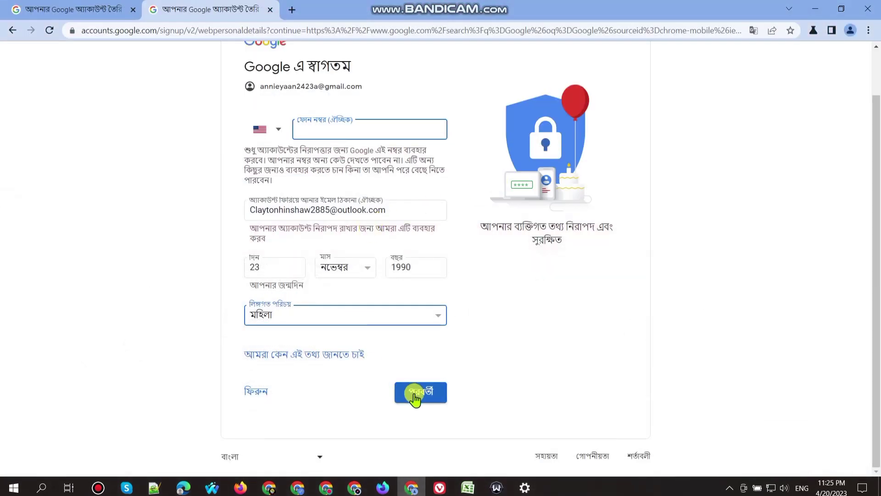
Accept Google's privacy terms to finish creating the account
{"action": "left_click", "coordinate": [420, 443]}
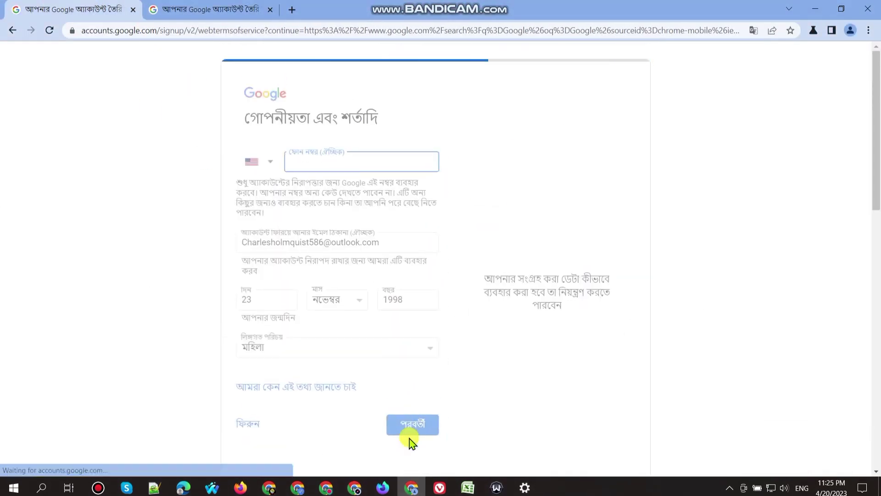
{"action": "scroll", "coordinate": [387, 411], "scroll_direction": "down", "scroll_amount": 7}
{"action": "scroll", "coordinate": [386, 411], "scroll_direction": "down", "scroll_amount": 8}
{"action": "left_click", "coordinate": [403, 332]}
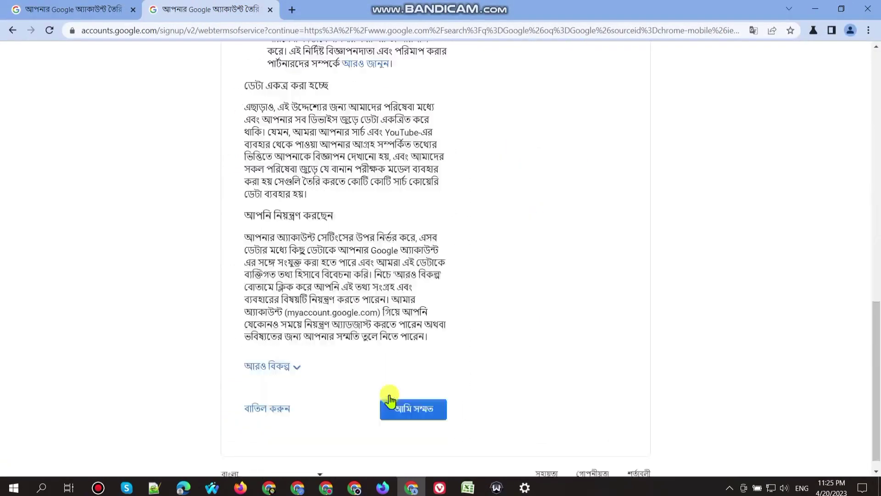
{"action": "left_click", "coordinate": [389, 401]}
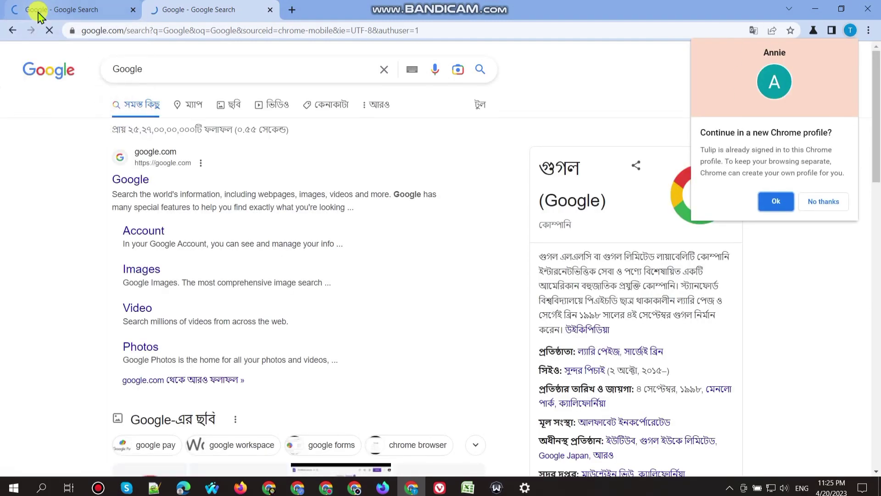
Decline the new Chrome profile and check each new account's Google page
{"action": "left_click", "coordinate": [38, 15]}
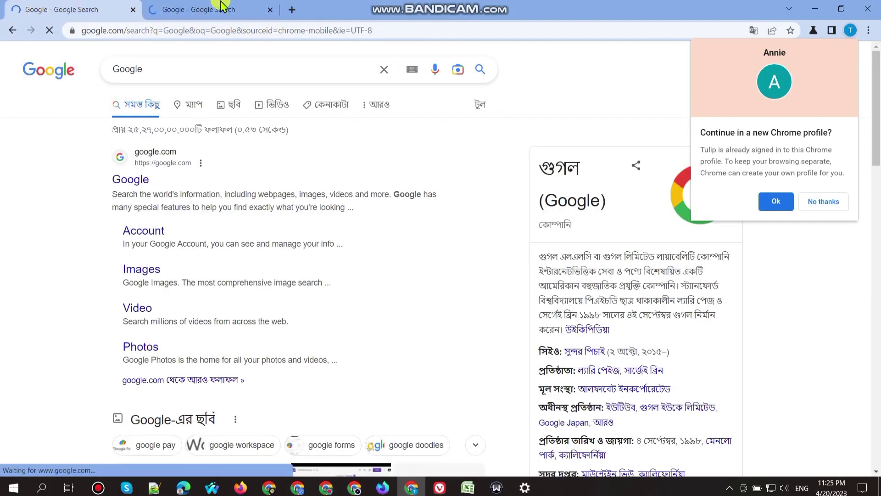
{"action": "left_click", "coordinate": [824, 201]}
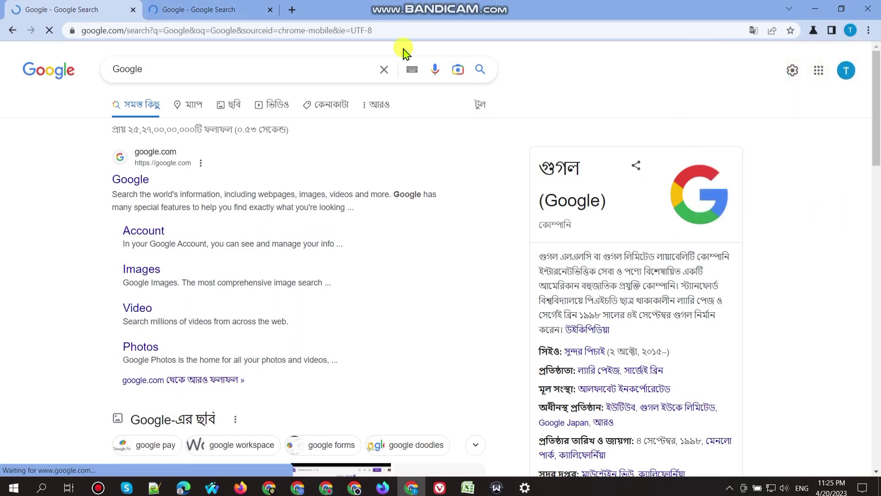
{"action": "left_click", "coordinate": [158, 10]}
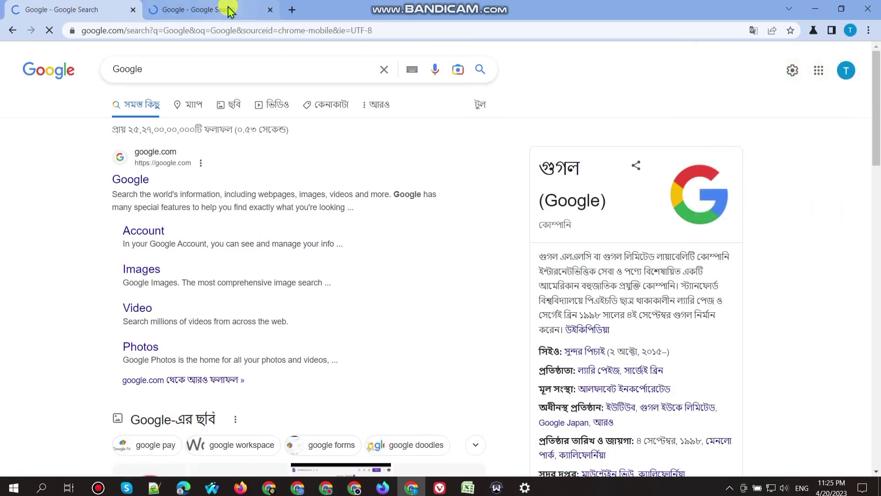
{"action": "left_click", "coordinate": [208, 11]}
{"action": "left_click", "coordinate": [73, 9]}
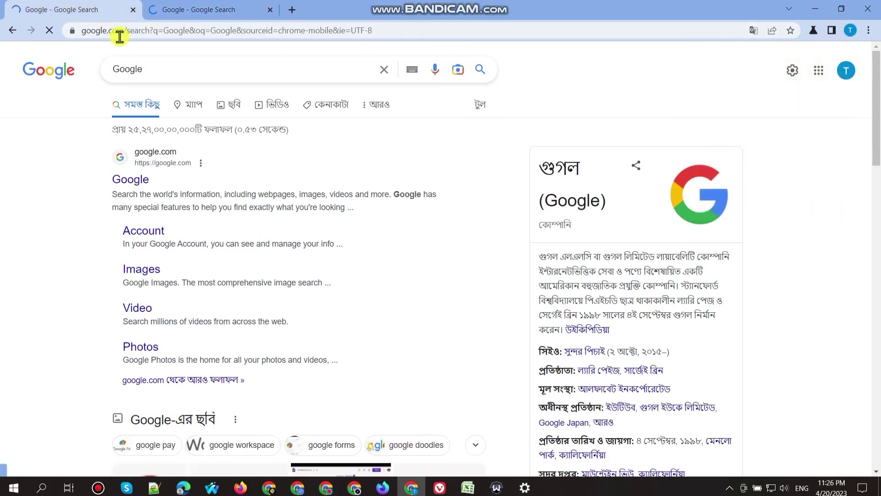
Clear Chrome's browsing data, including history, cookies and cache, for all time
{"action": "left_click", "coordinate": [166, 15]}
{"action": "left_click", "coordinate": [69, 7]}
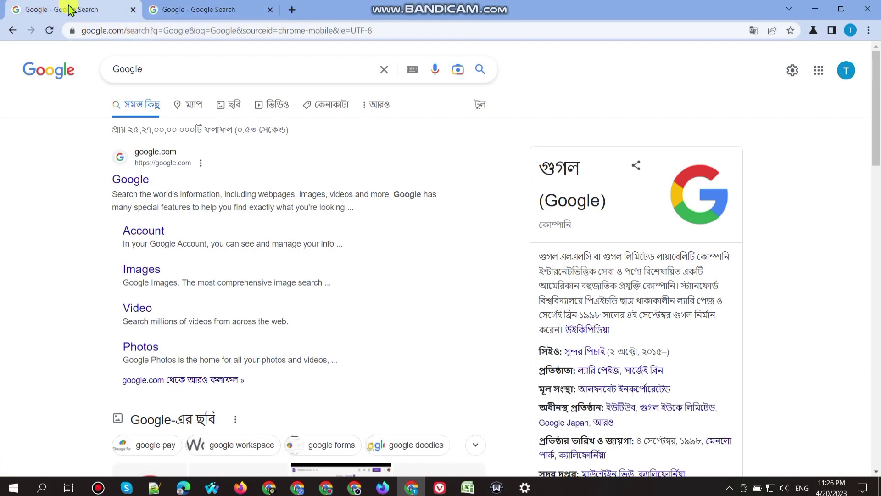
{"action": "left_click", "coordinate": [173, 7]}
{"action": "left_click", "coordinate": [71, 6]}
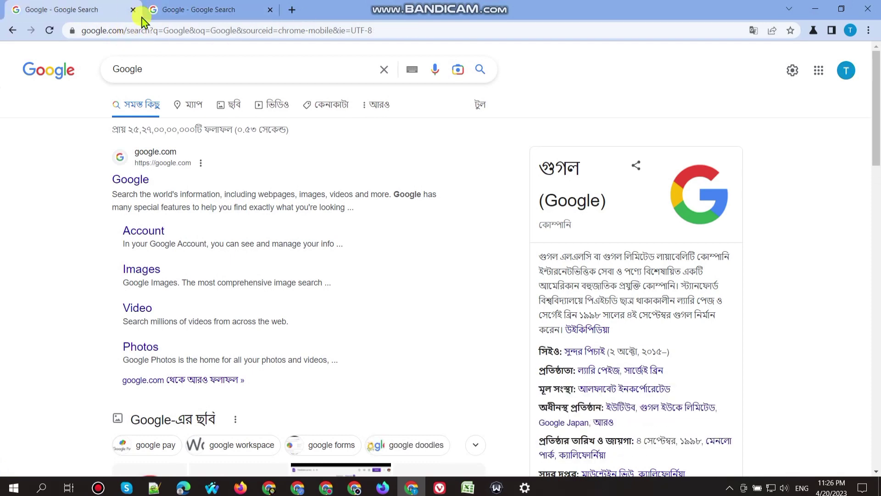
{"action": "key", "text": "ctrl+shift+Delete"}
{"action": "left_click", "coordinate": [550, 379]}
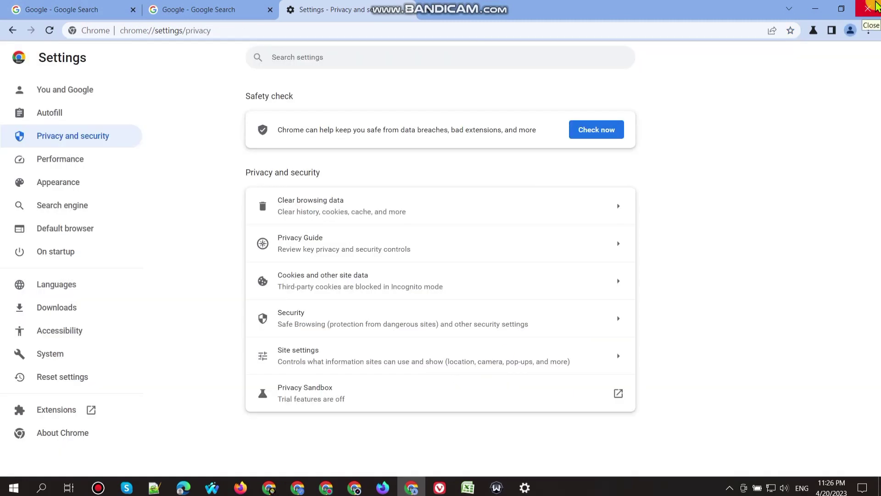
Close Chrome and the Date & time window, and disconnect Windscribe from Chicago
{"action": "left_click", "coordinate": [874, 6]}
{"action": "left_click", "coordinate": [871, 7]}
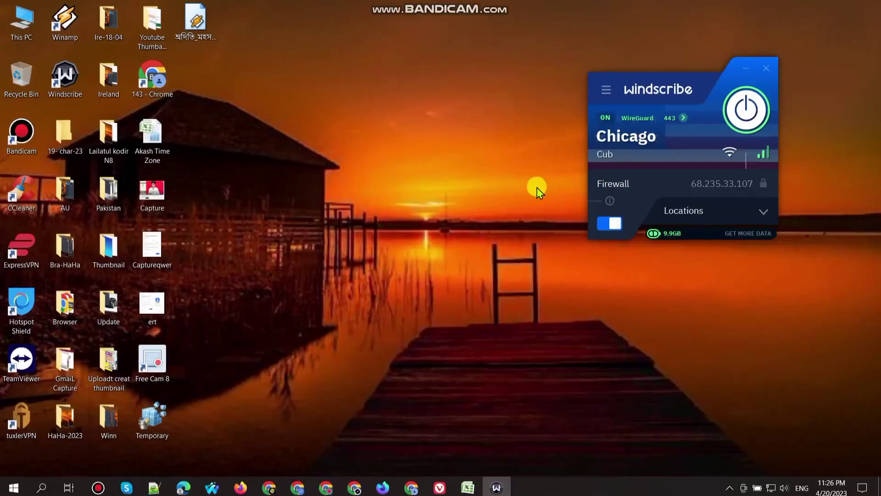
{"action": "left_click", "coordinate": [747, 116]}
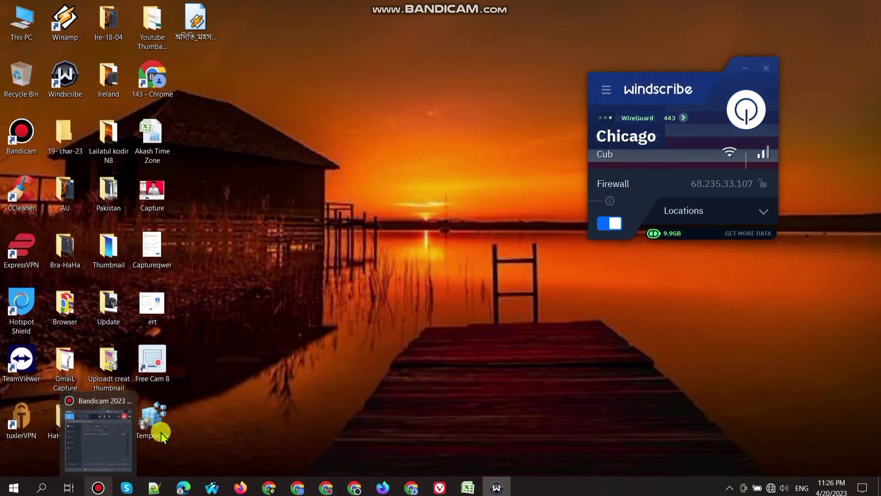
Refresh the desktop and bring up the Windscribe login window
{"action": "right_click", "coordinate": [348, 208]}
{"action": "left_click", "coordinate": [363, 214]}
{"action": "right_click", "coordinate": [379, 154]}
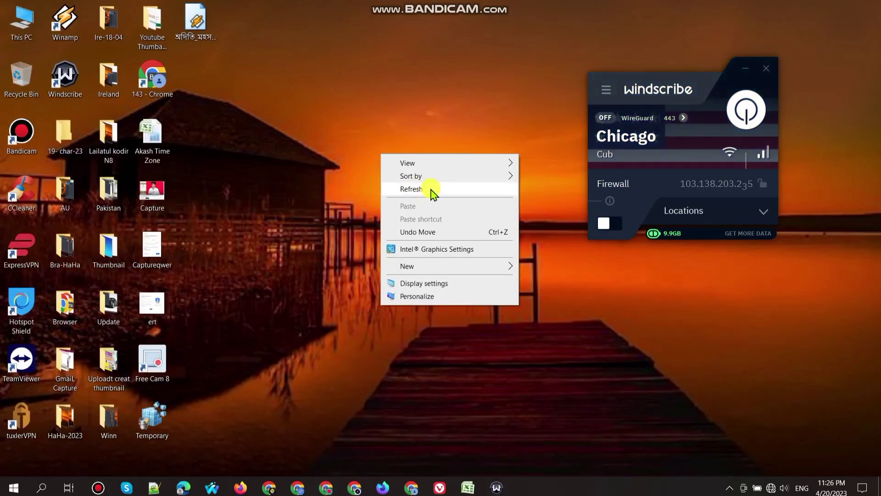
{"action": "left_click", "coordinate": [429, 199]}
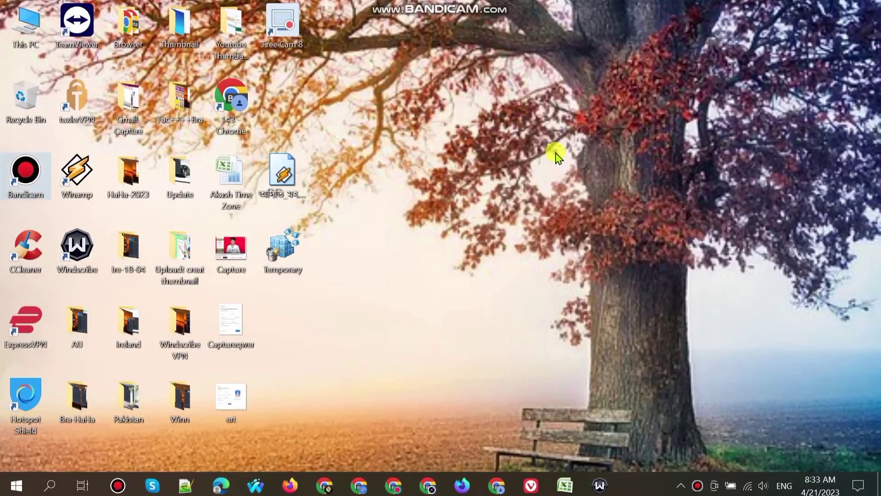
{"action": "right_click", "coordinate": [554, 152]}
{"action": "left_click", "coordinate": [576, 196]}
{"action": "left_click", "coordinate": [600, 485]}
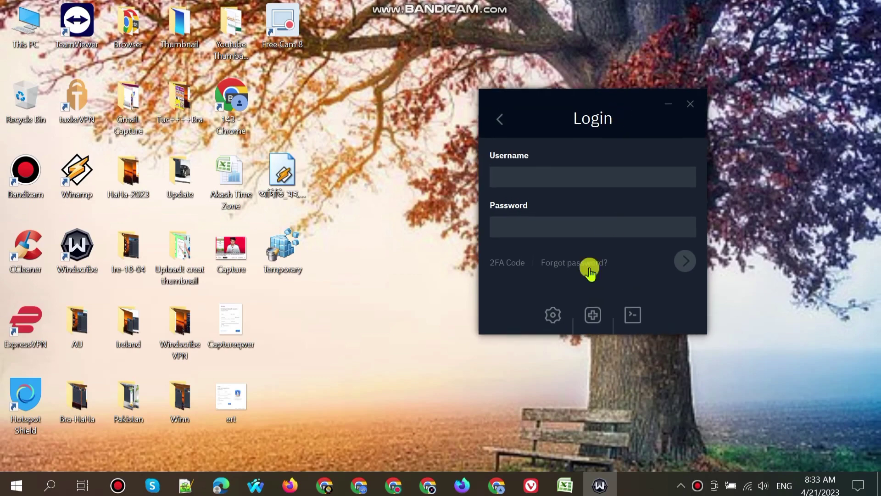
In a maximised Chrome window, search 'windcribe vpn' and open the official Windscribe site
{"action": "left_click", "coordinate": [424, 487]}
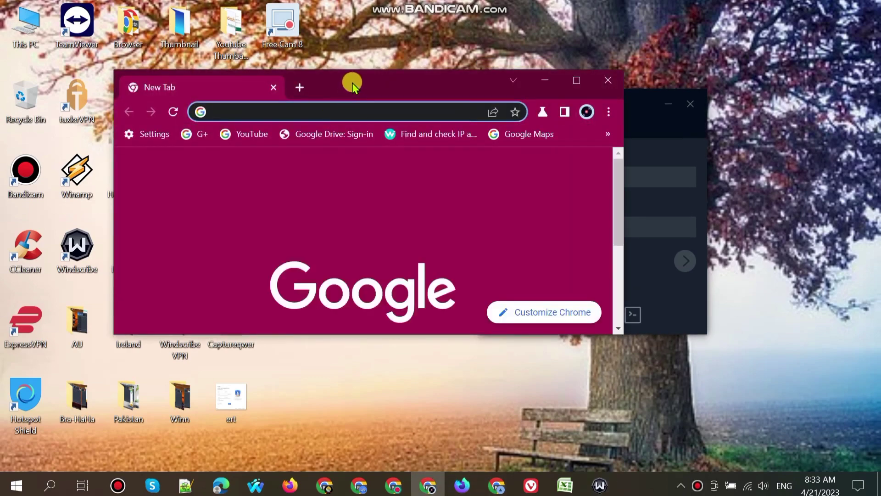
{"action": "double_click", "coordinate": [351, 81]}
{"action": "type", "text": "windcri"}
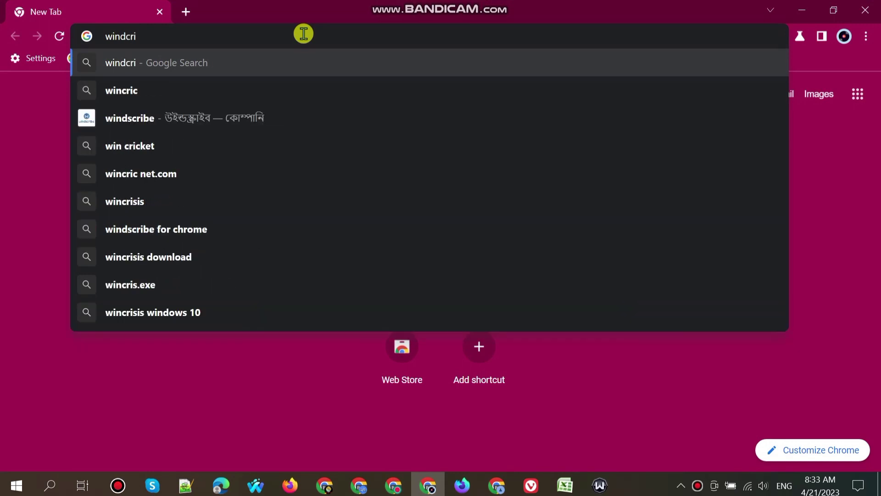
{"action": "type", "text": "be vpn"}
{"action": "key", "text": "Return"}
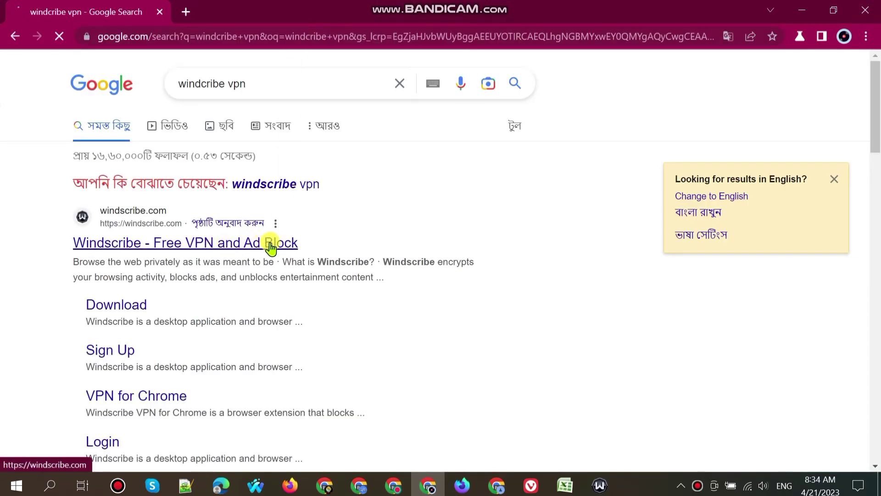
{"action": "left_click", "coordinate": [244, 243]}
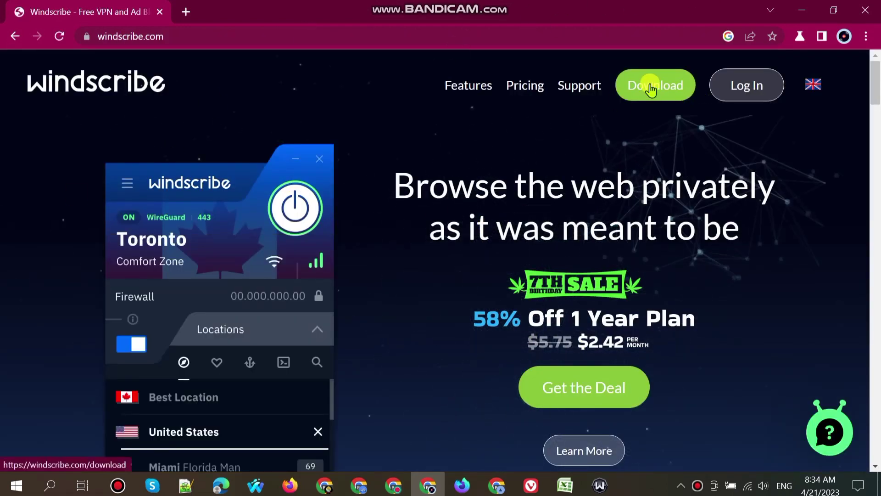
Download the Windows installer Windscribe_2.6.14.exe from the download page and check its progress
{"action": "scroll", "coordinate": [651, 89], "scroll_direction": "down", "scroll_amount": 1}
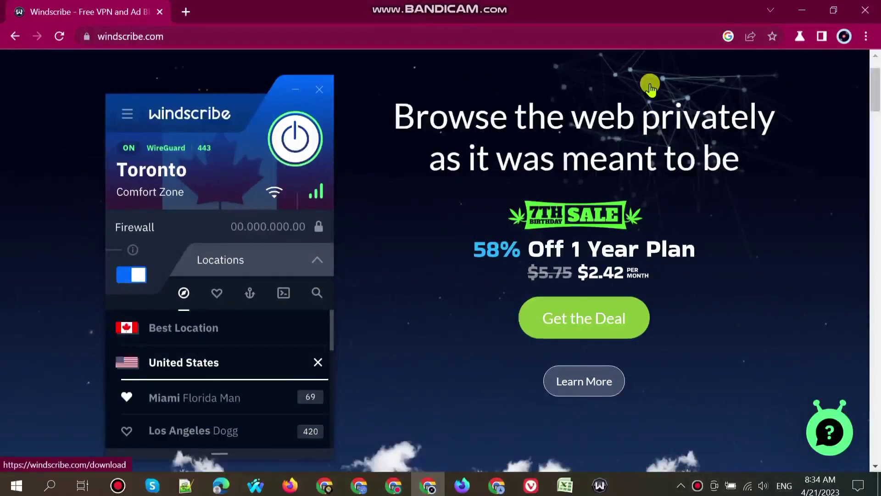
{"action": "scroll", "coordinate": [652, 92], "scroll_direction": "up", "scroll_amount": 1}
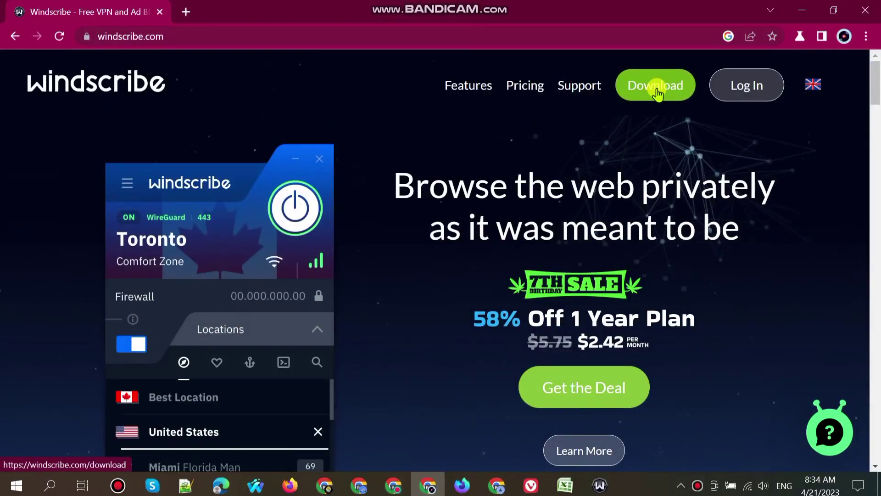
{"action": "left_click", "coordinate": [650, 91]}
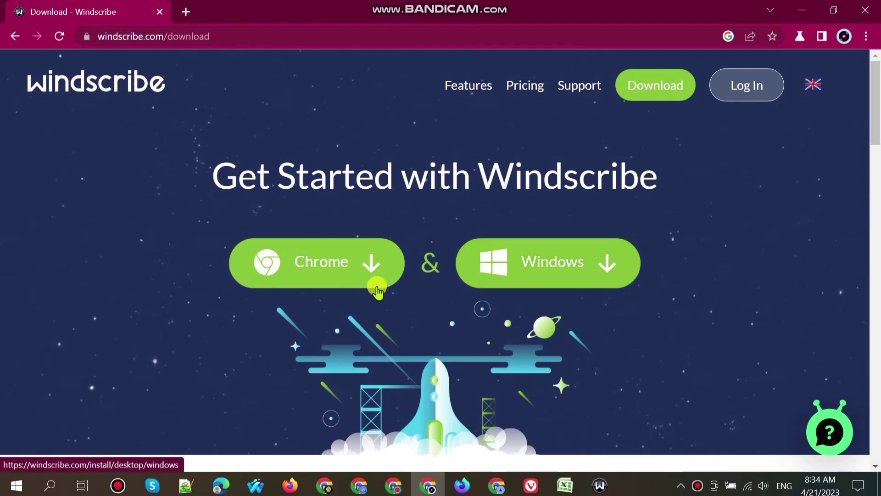
{"action": "left_click", "coordinate": [594, 268]}
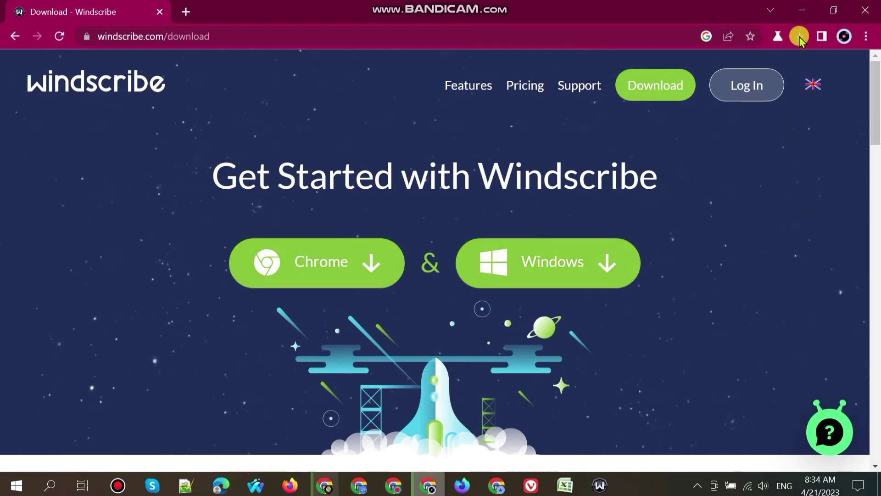
{"action": "left_click", "coordinate": [800, 38]}
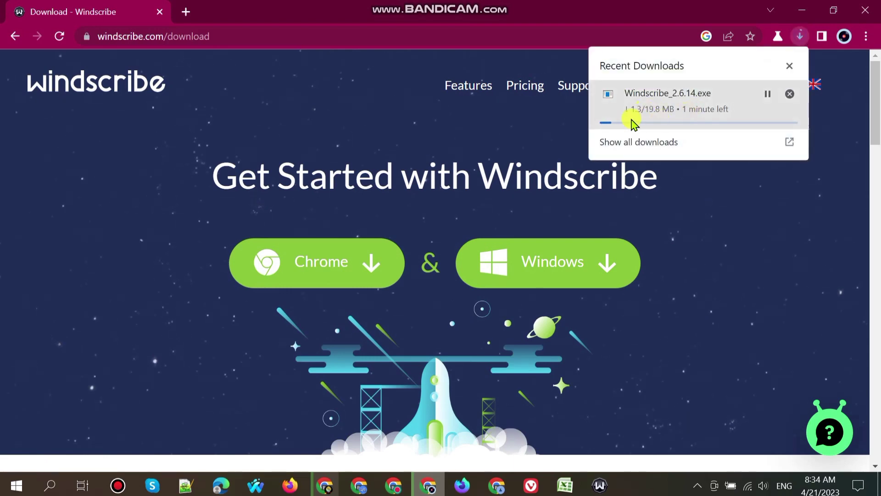
{"action": "left_click", "coordinate": [796, 31]}
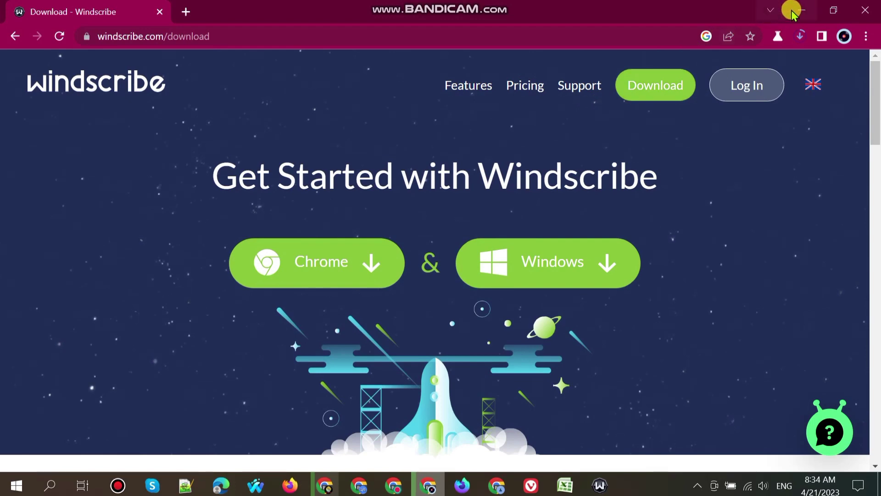
{"action": "left_click", "coordinate": [186, 12]}
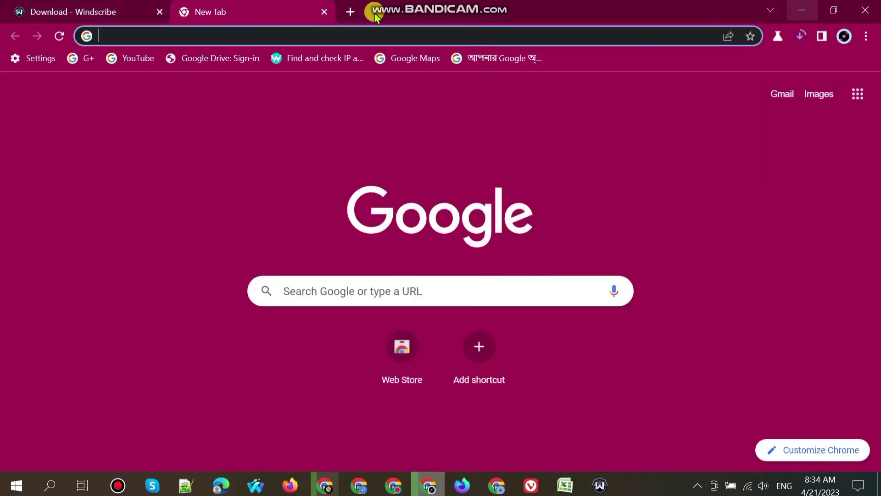
{"action": "left_click", "coordinate": [58, 10]}
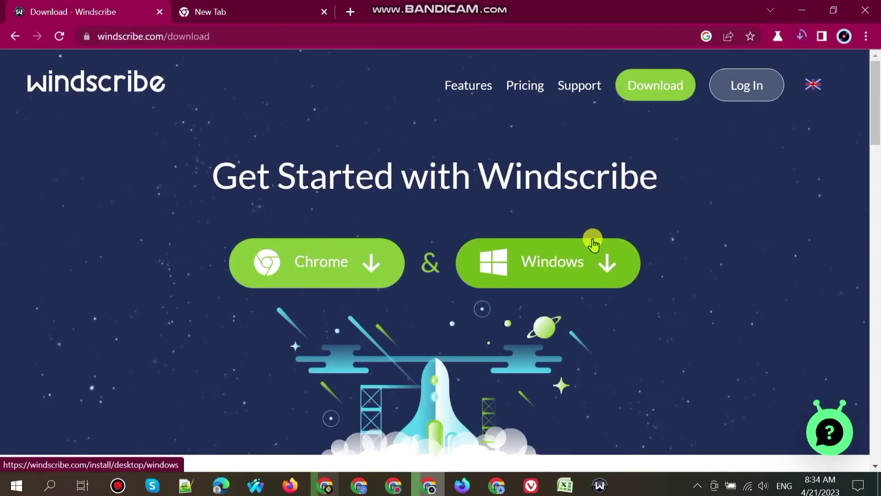
{"action": "mouse_move", "coordinate": [748, 92]}
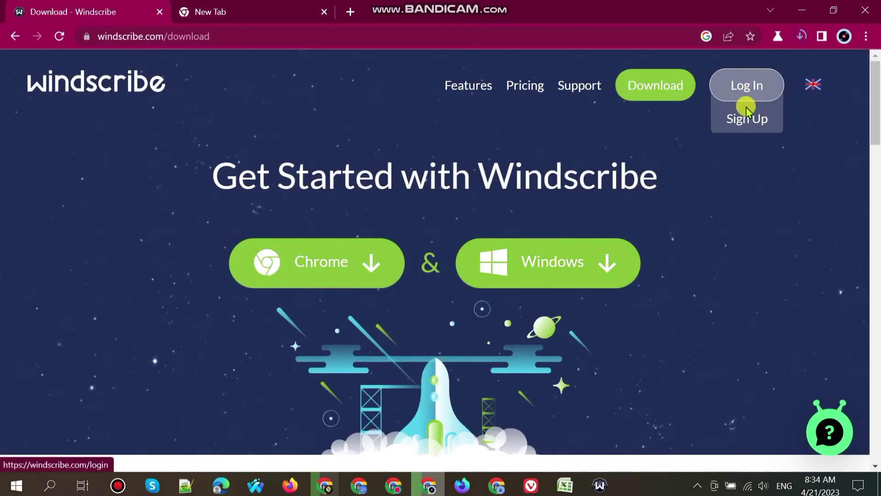
Open Windscribe's sign-up page, then find Temp Mail and copy a disposable e-mail address
{"action": "left_click", "coordinate": [746, 120]}
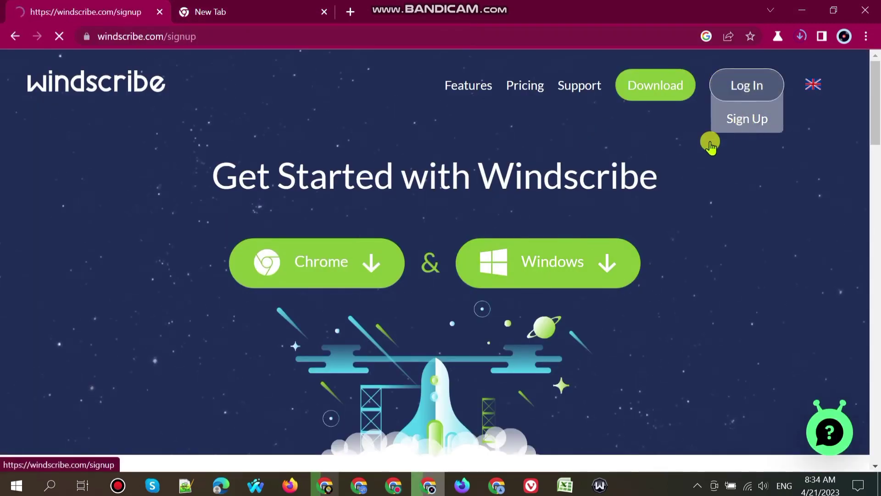
{"action": "scroll", "coordinate": [505, 321], "scroll_direction": "down", "scroll_amount": 2}
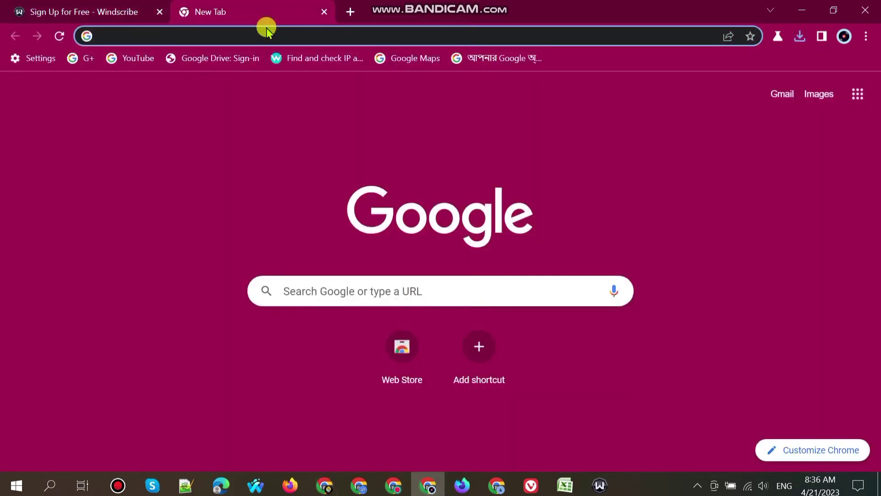
{"action": "type", "text": "tem"}
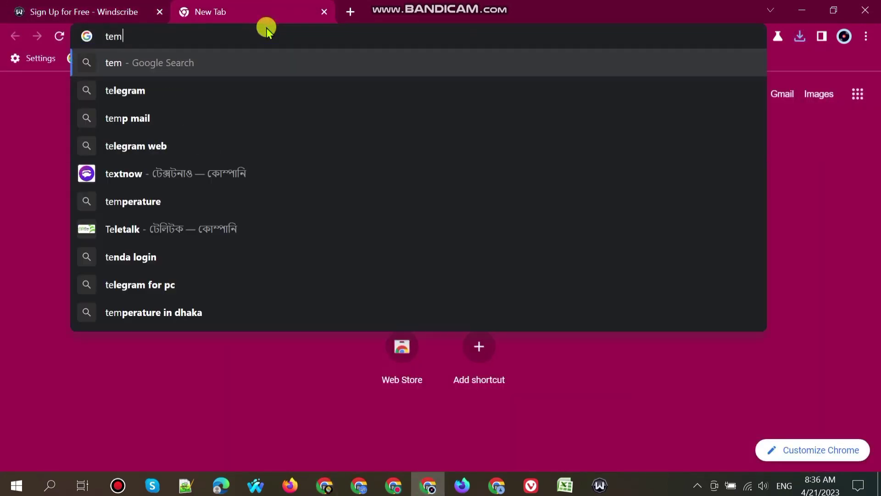
{"action": "type", "text": "pmail"}
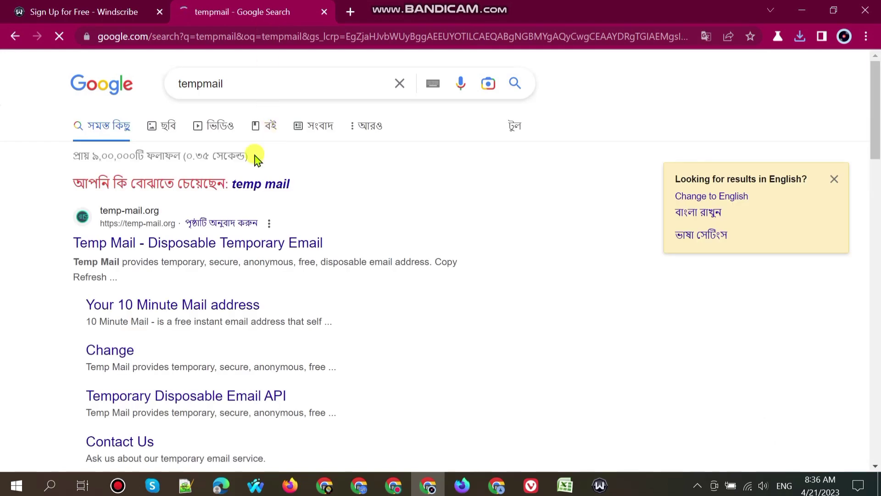
{"action": "left_click", "coordinate": [230, 243]}
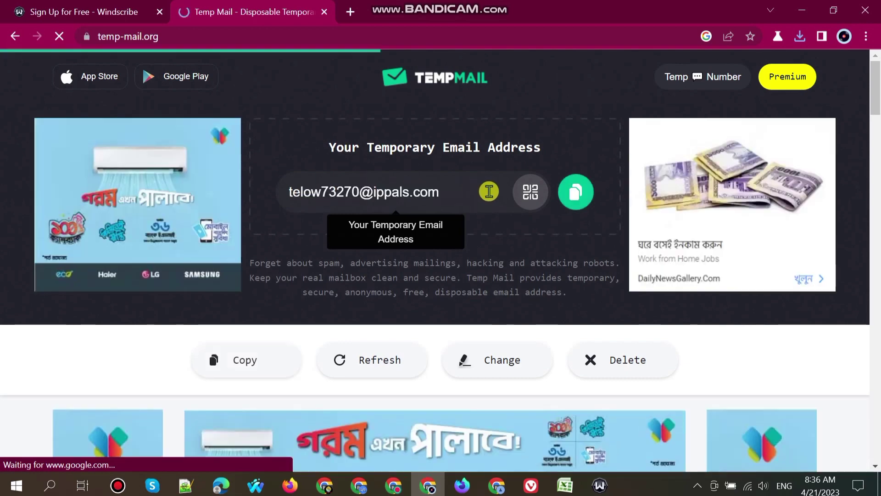
{"action": "left_click", "coordinate": [578, 198]}
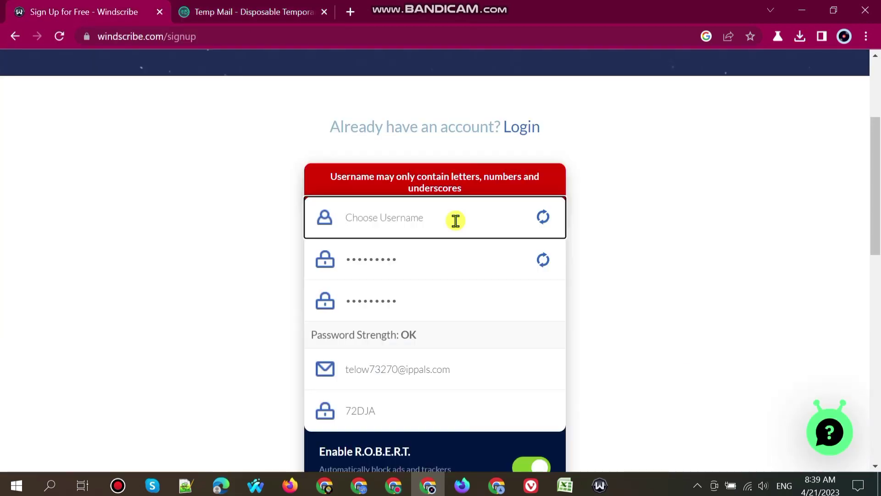
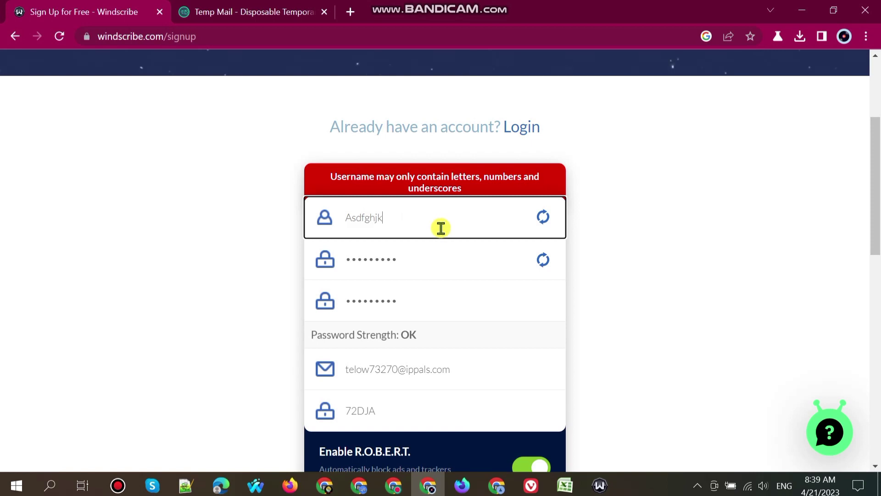
Submit the signup form, then clear both mismatched password fields and retype the password
{"action": "scroll", "coordinate": [441, 228], "scroll_direction": "down", "scroll_amount": 5}
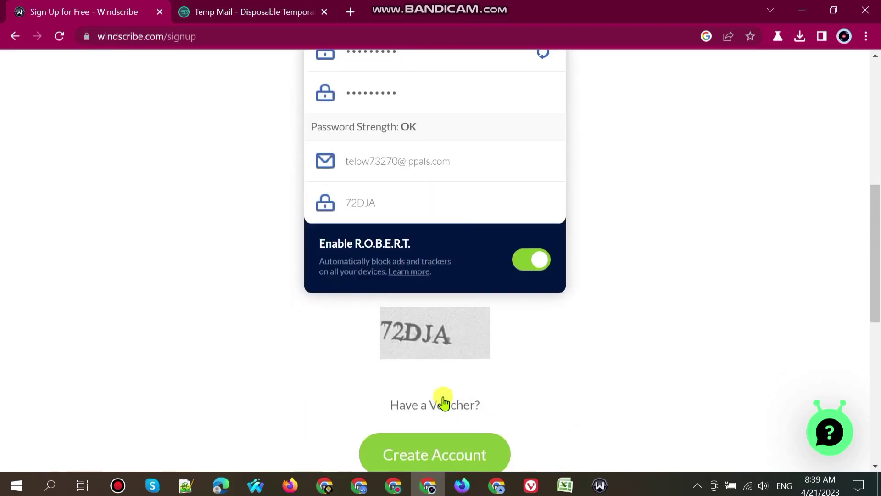
{"action": "left_click", "coordinate": [434, 456]}
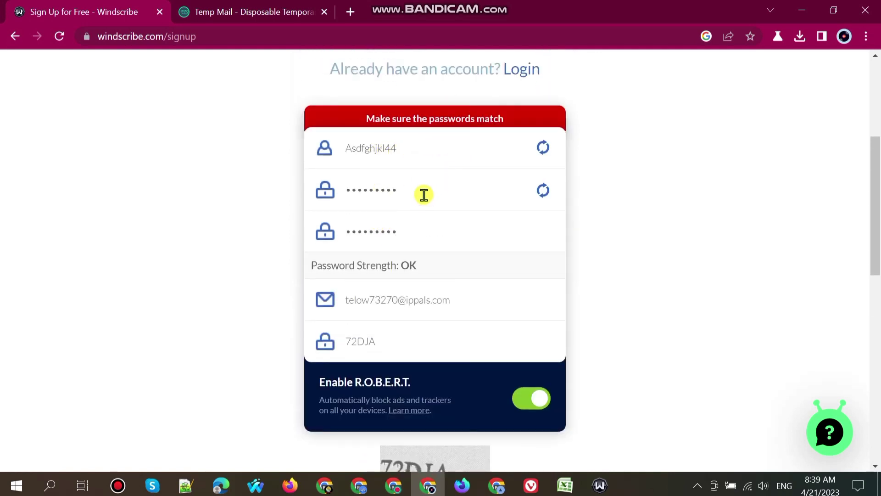
{"action": "left_click_drag", "start_coordinate": [424, 195], "coordinate": [299, 197]}
{"action": "key", "text": "BackSpace"}
{"action": "left_click_drag", "start_coordinate": [417, 228], "coordinate": [316, 229]}
{"action": "key", "text": "BackSpace"}
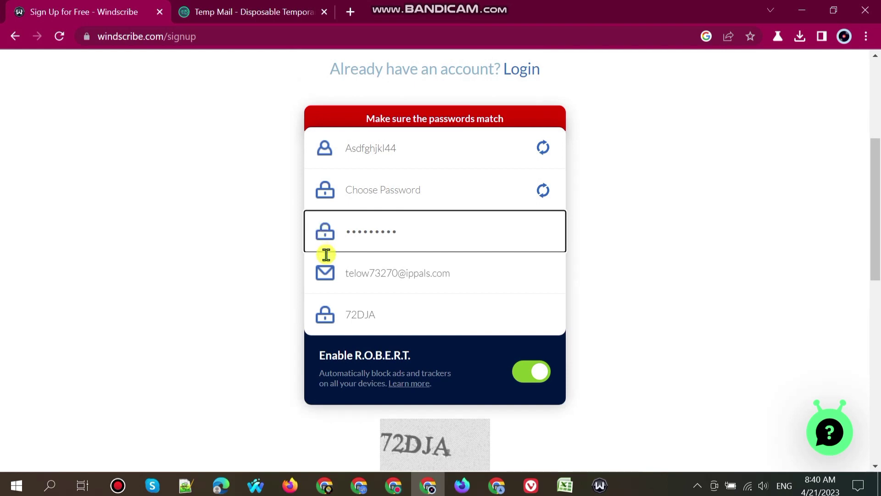
{"action": "left_click", "coordinate": [443, 195]}
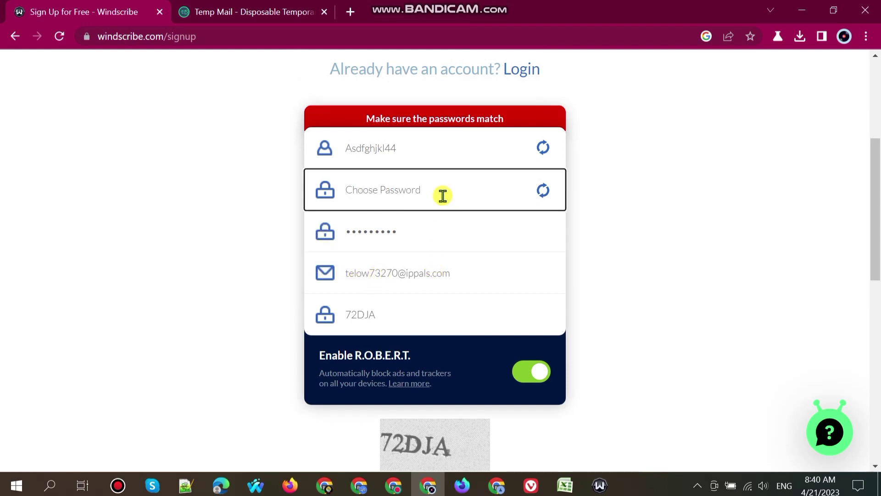
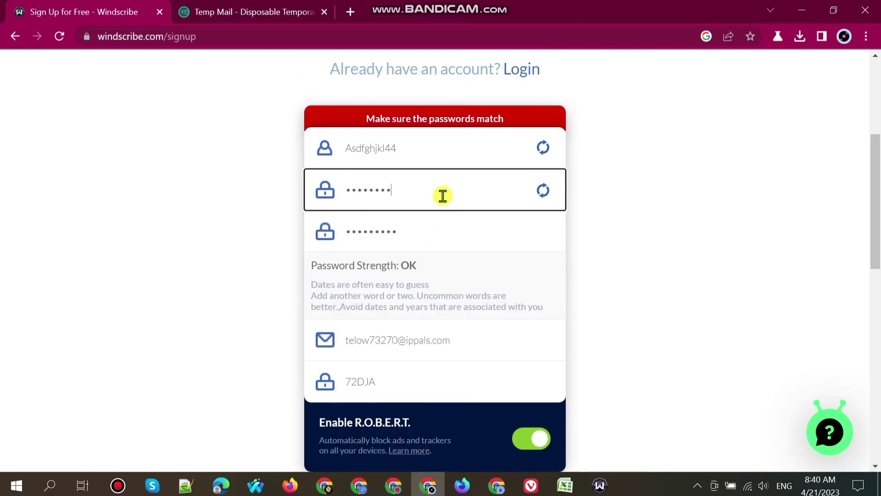
Resubmit, change the already-taken username, and create the account again
{"action": "scroll", "coordinate": [418, 341], "scroll_direction": "down", "scroll_amount": 2}
{"action": "scroll", "coordinate": [422, 340], "scroll_direction": "down", "scroll_amount": 2}
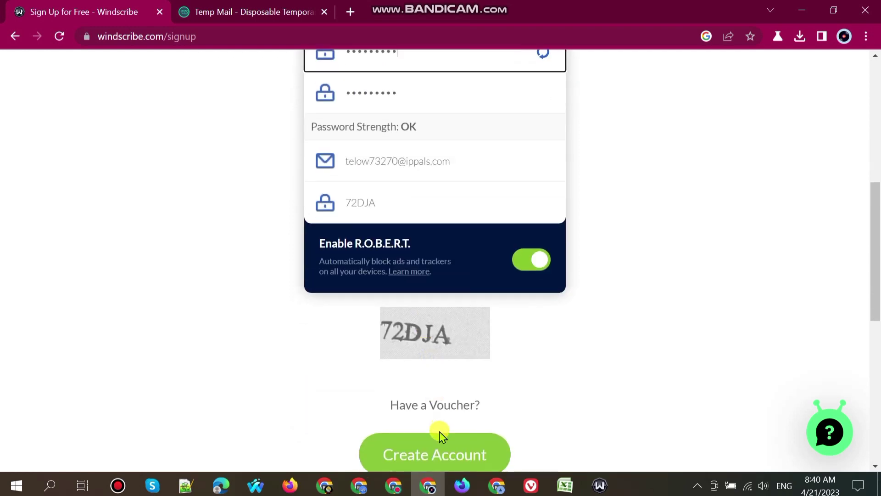
{"action": "left_click", "coordinate": [437, 451]}
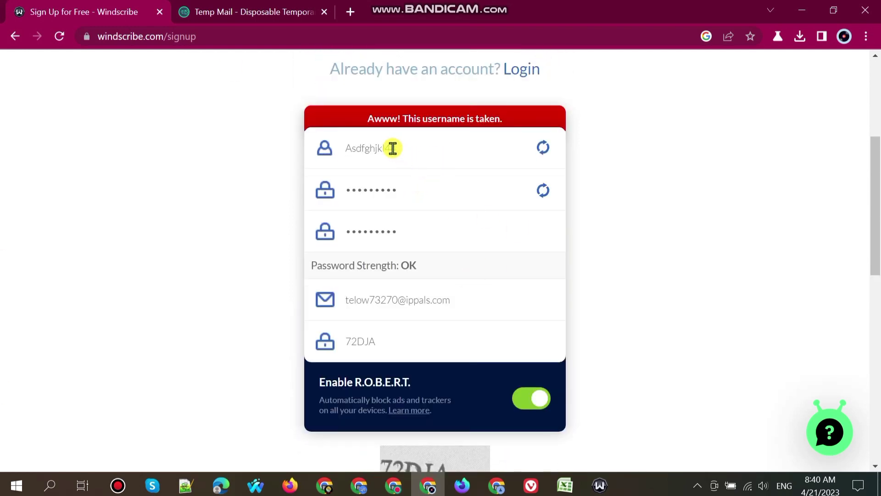
{"action": "left_click", "coordinate": [347, 151]}
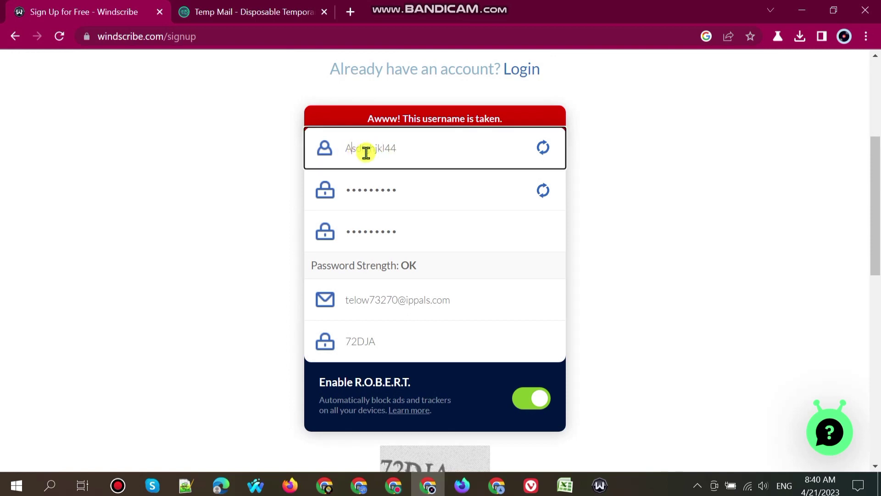
{"action": "scroll", "coordinate": [459, 399], "scroll_direction": "down", "scroll_amount": 5}
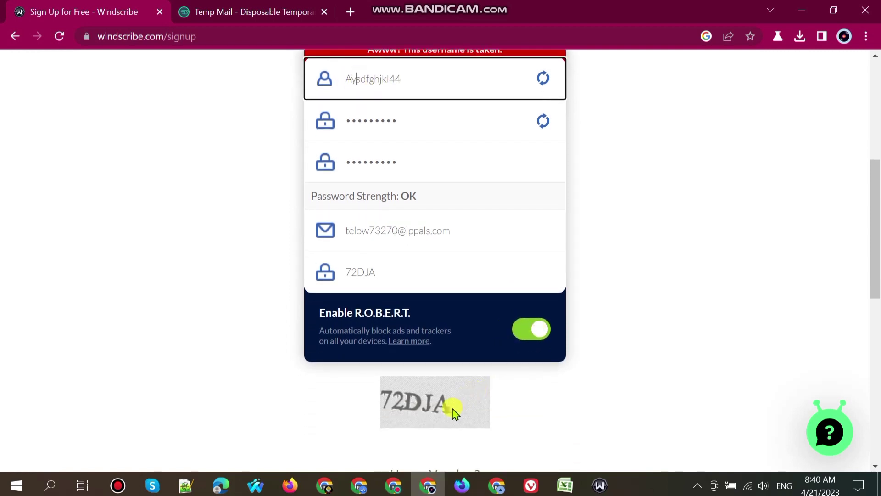
{"action": "left_click", "coordinate": [450, 391]}
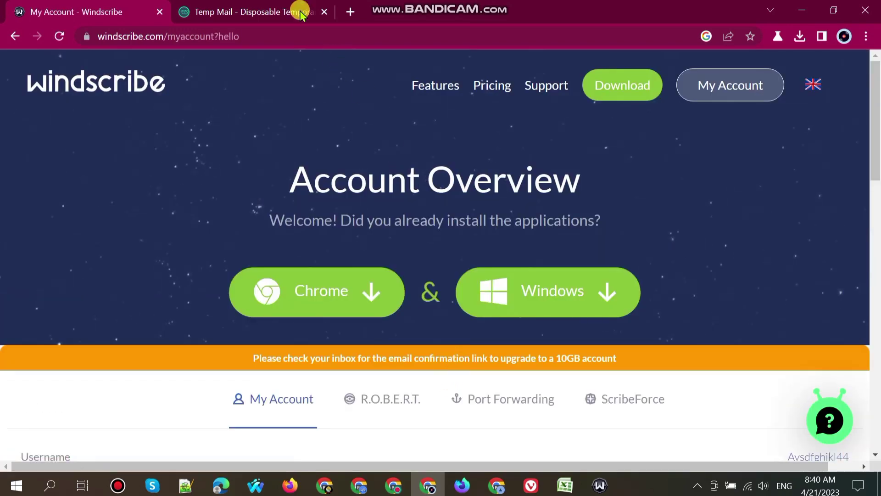
Check the Temp Mail tab, then open and scroll through the Windscribe My Account details
{"action": "left_click", "coordinate": [275, 10]}
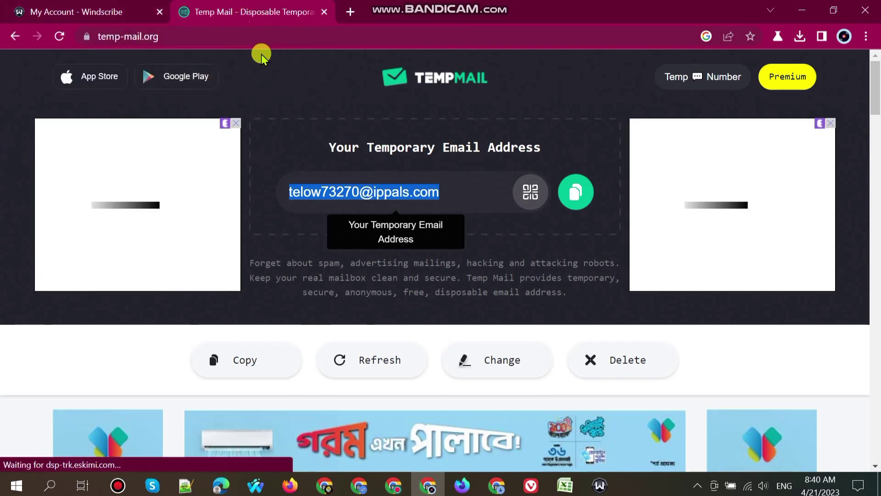
{"action": "left_click", "coordinate": [72, 8]}
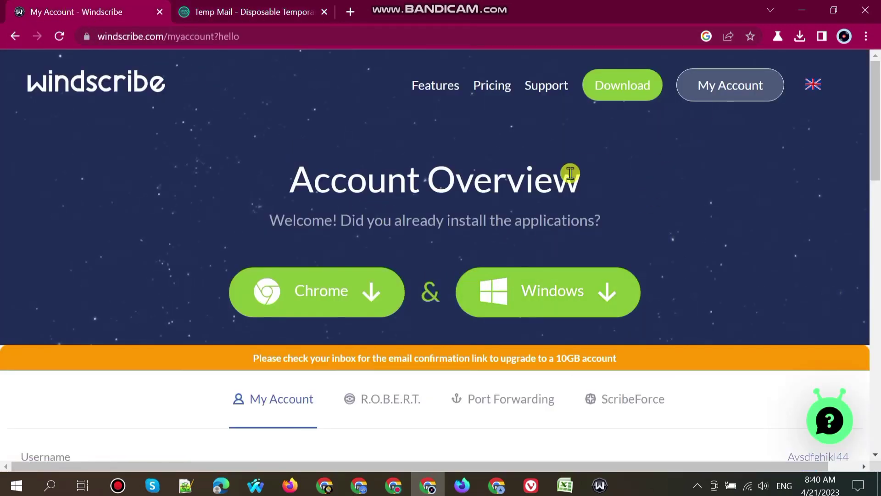
{"action": "left_click", "coordinate": [724, 88]}
{"action": "scroll", "coordinate": [413, 344], "scroll_direction": "down", "scroll_amount": 1}
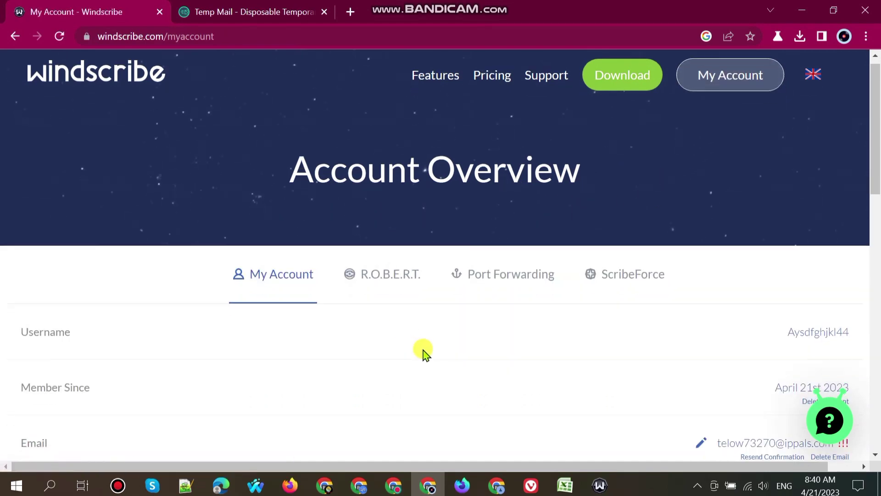
{"action": "scroll", "coordinate": [794, 276], "scroll_direction": "down", "scroll_amount": 1}
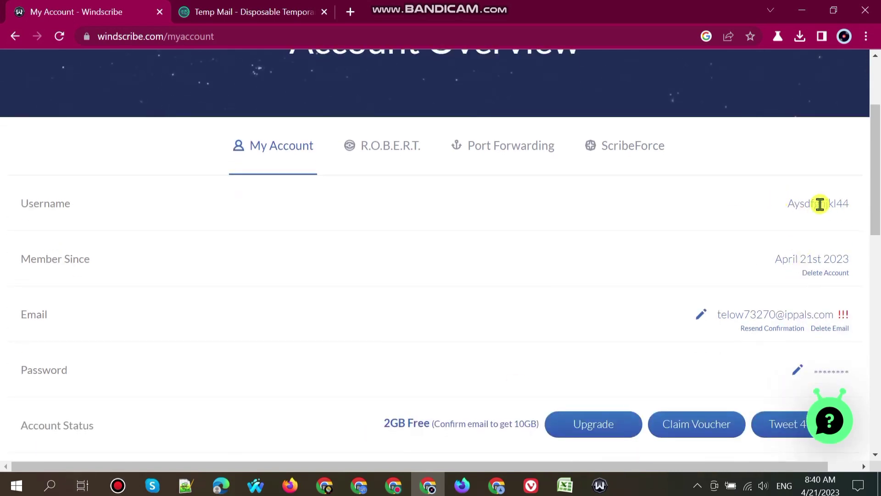
Select the account's username row, then return to the Temp Mail inbox
{"action": "triple_click", "coordinate": [820, 202]}
{"action": "scroll", "coordinate": [501, 326], "scroll_direction": "down", "scroll_amount": 1}
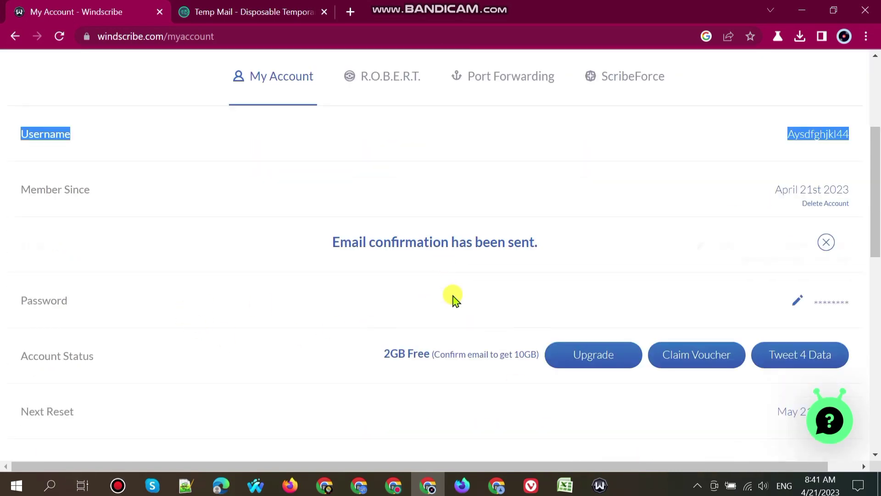
{"action": "scroll", "coordinate": [464, 331], "scroll_direction": "up", "scroll_amount": 2}
{"action": "left_click", "coordinate": [216, 11]}
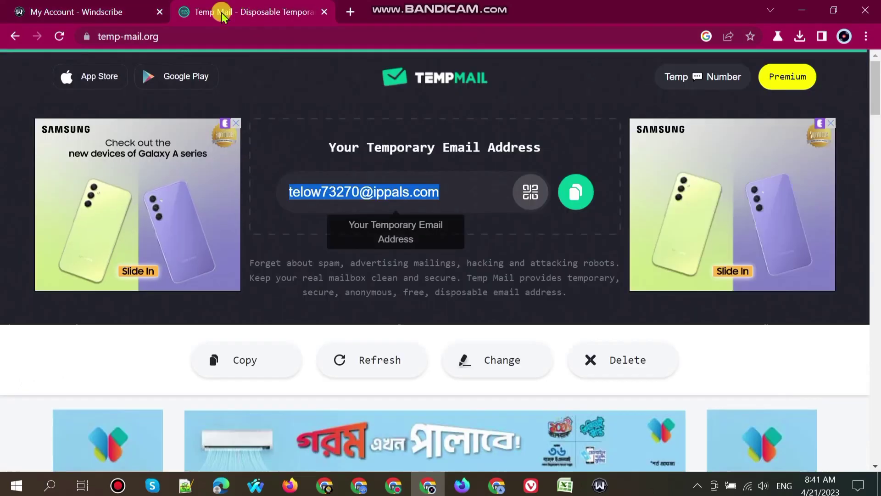
Refresh the Temp Mail inbox and open the 'Confirm your email address' message
{"action": "scroll", "coordinate": [437, 277], "scroll_direction": "down", "scroll_amount": 3}
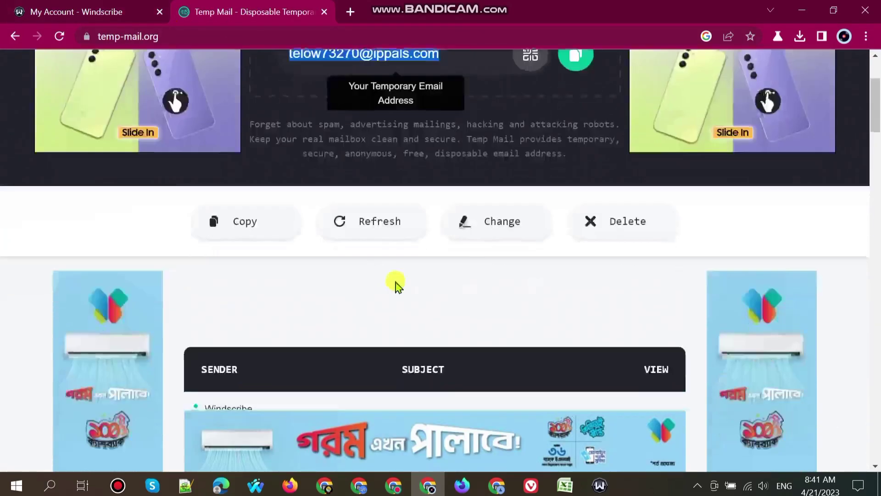
{"action": "left_click", "coordinate": [374, 220]}
{"action": "scroll", "coordinate": [399, 379], "scroll_direction": "down", "scroll_amount": 7}
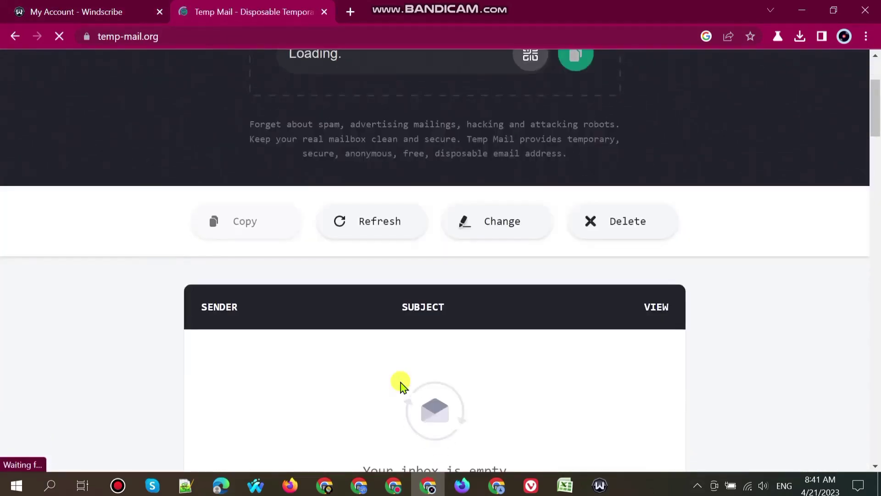
{"action": "scroll", "coordinate": [403, 385], "scroll_direction": "down", "scroll_amount": 7}
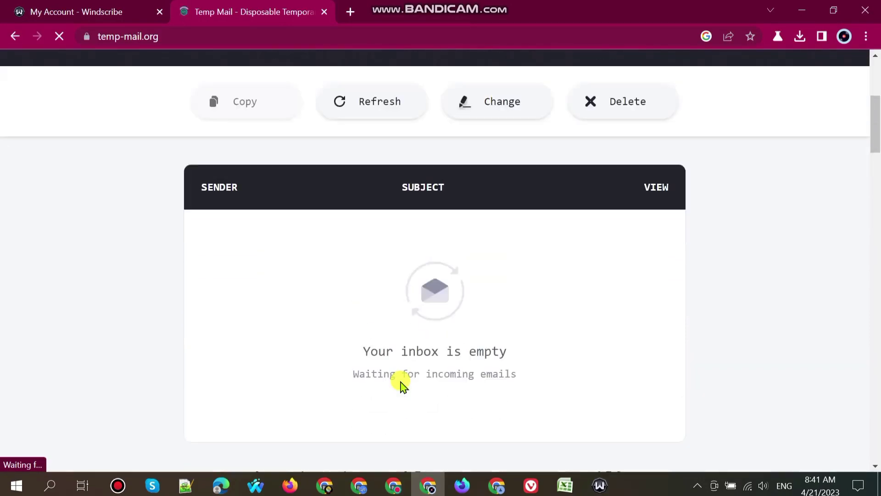
{"action": "scroll", "coordinate": [403, 385], "scroll_direction": "up", "scroll_amount": 4}
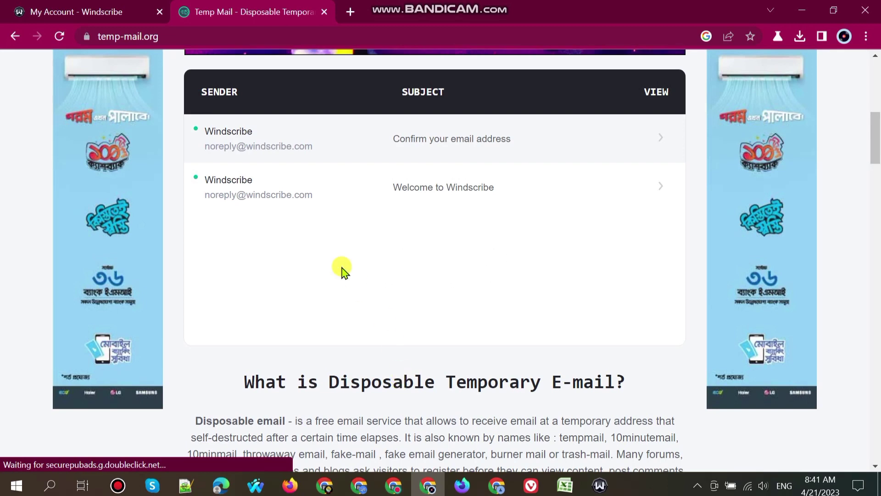
{"action": "left_click", "coordinate": [443, 147]}
Follow the green Confirm Email Address button to unlock 10GB of monthly data
{"action": "scroll", "coordinate": [455, 327], "scroll_direction": "down", "scroll_amount": 7}
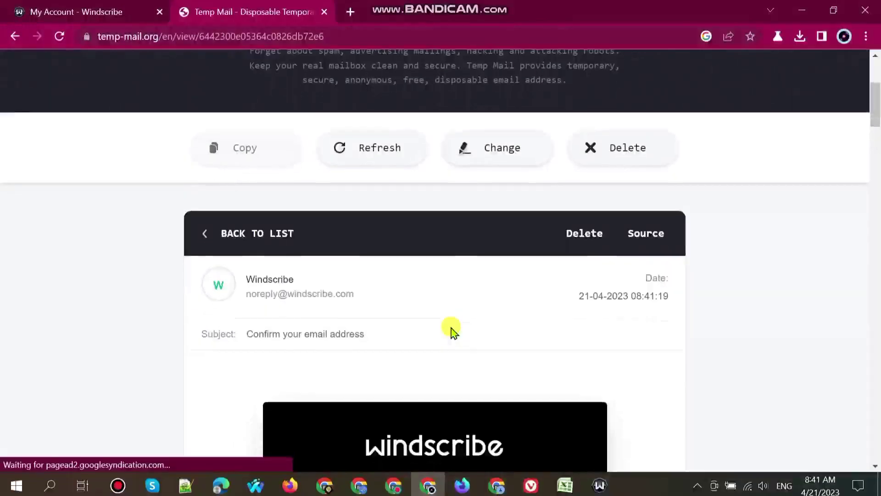
{"action": "scroll", "coordinate": [447, 367], "scroll_direction": "down", "scroll_amount": 2}
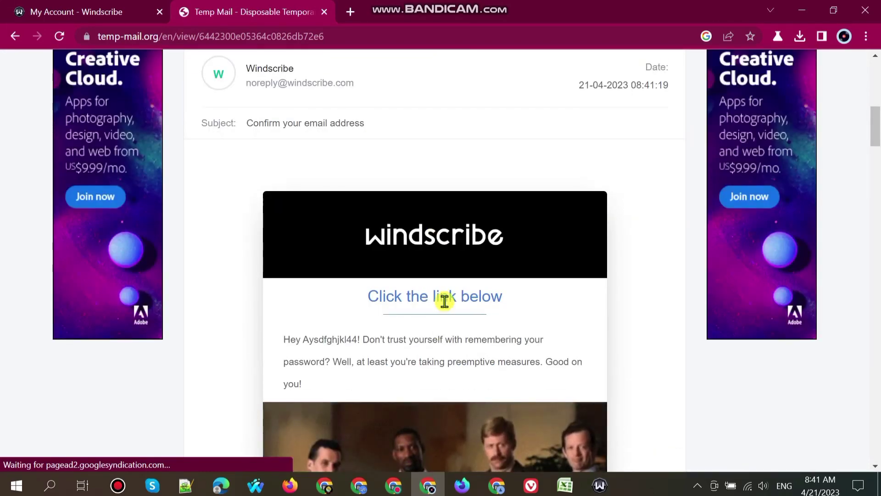
{"action": "scroll", "coordinate": [446, 303], "scroll_direction": "down", "scroll_amount": 7}
{"action": "scroll", "coordinate": [446, 314], "scroll_direction": "down", "scroll_amount": 3}
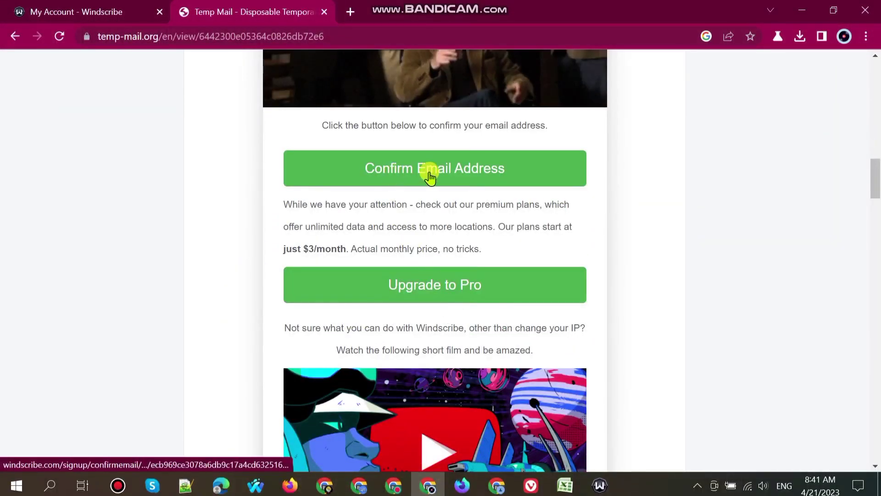
{"action": "left_click", "coordinate": [455, 170]}
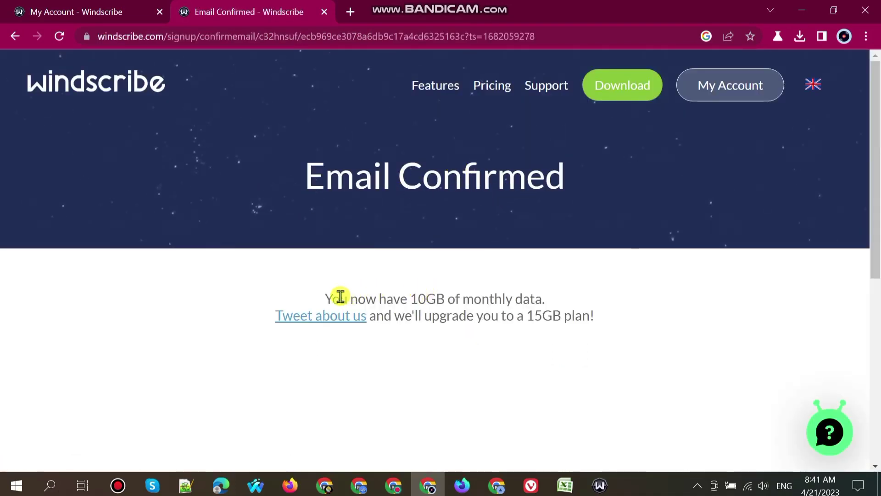
Return to the Account Overview tab and bring up the Windscribe desktop app's Login window
{"action": "left_click_drag", "start_coordinate": [326, 299], "coordinate": [601, 318]}
{"action": "left_click", "coordinate": [569, 330]}
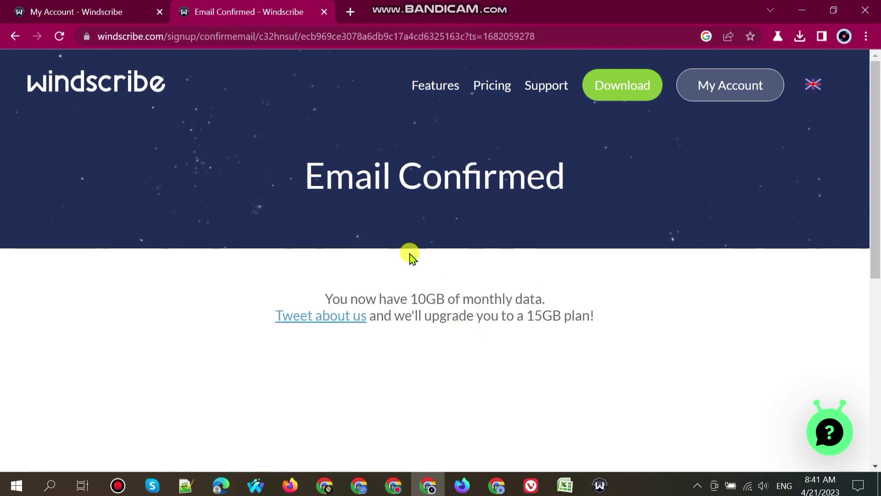
{"action": "left_click", "coordinate": [97, 5]}
{"action": "scroll", "coordinate": [528, 220], "scroll_direction": "up", "scroll_amount": 2}
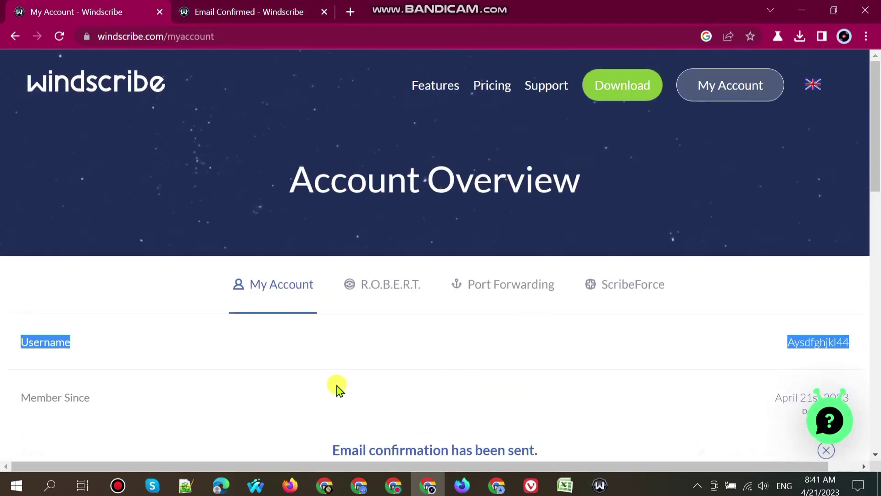
{"action": "left_click", "coordinate": [597, 485]}
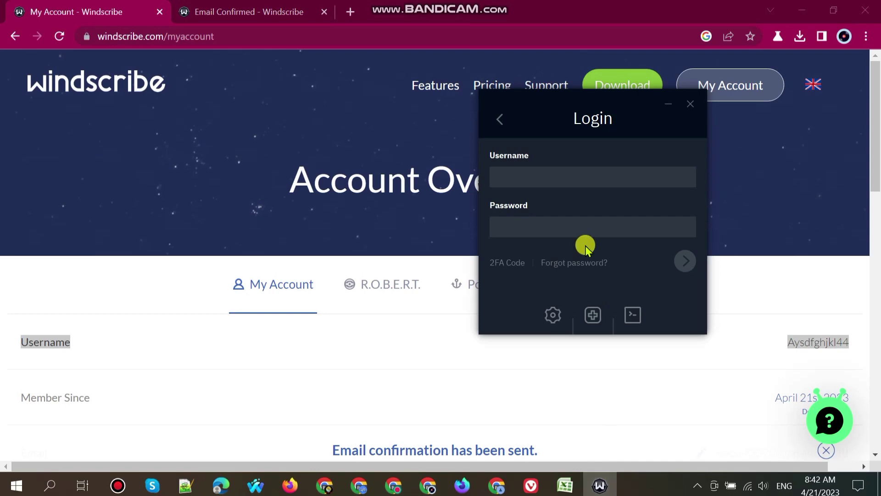
Paste the username into the Windscribe login, enter the password and submit
{"action": "left_click", "coordinate": [531, 173]}
{"action": "left_click", "coordinate": [813, 18]}
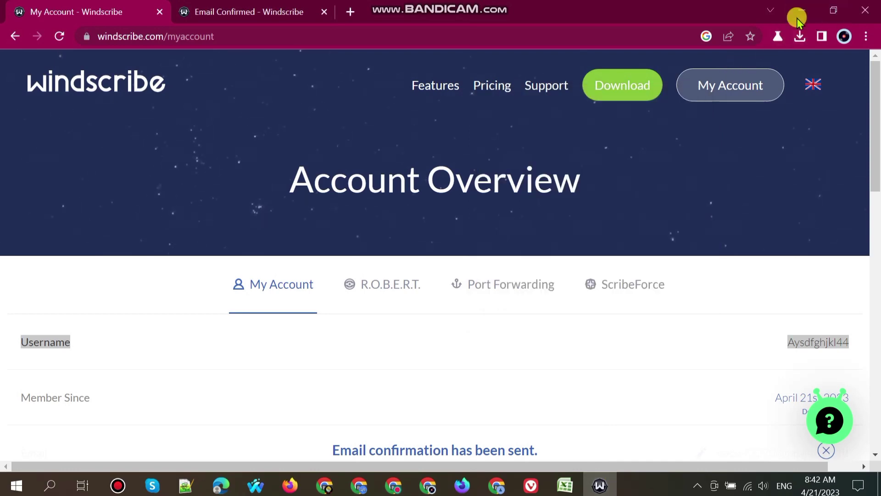
{"action": "left_click", "coordinate": [799, 14]}
{"action": "left_click", "coordinate": [564, 222]}
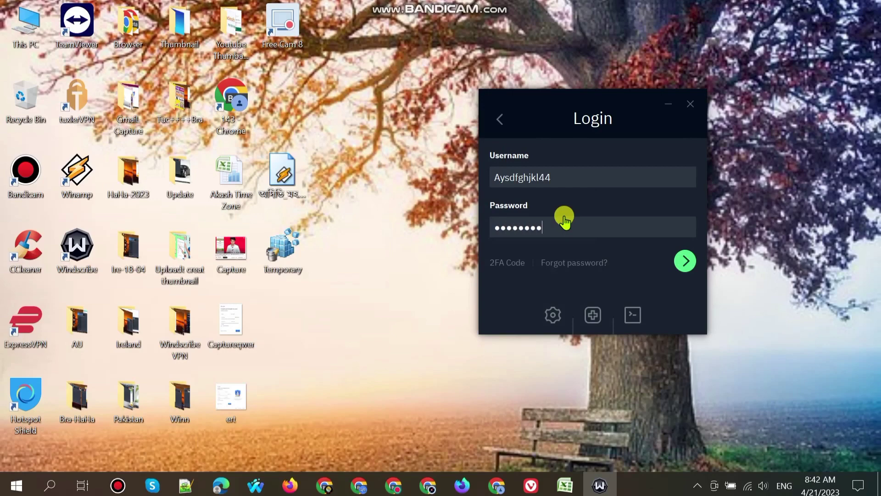
{"action": "left_click", "coordinate": [684, 259]}
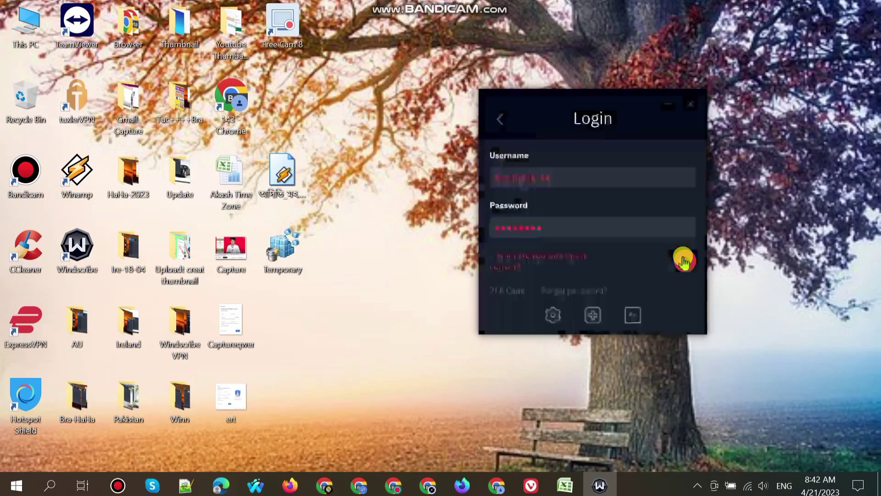
Clear the rejected password, retype it and log in again
{"action": "left_click_drag", "start_coordinate": [576, 222], "coordinate": [417, 226]}
{"action": "key", "text": "BackSpace"}
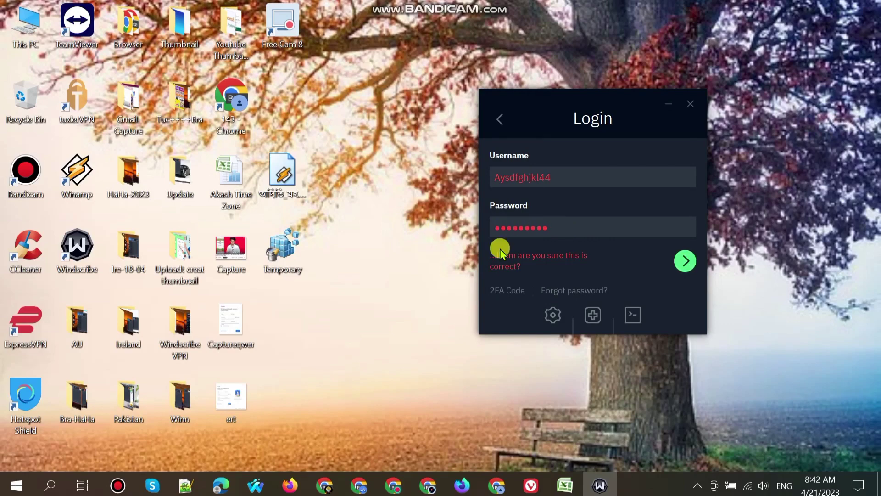
{"action": "left_click", "coordinate": [685, 262]}
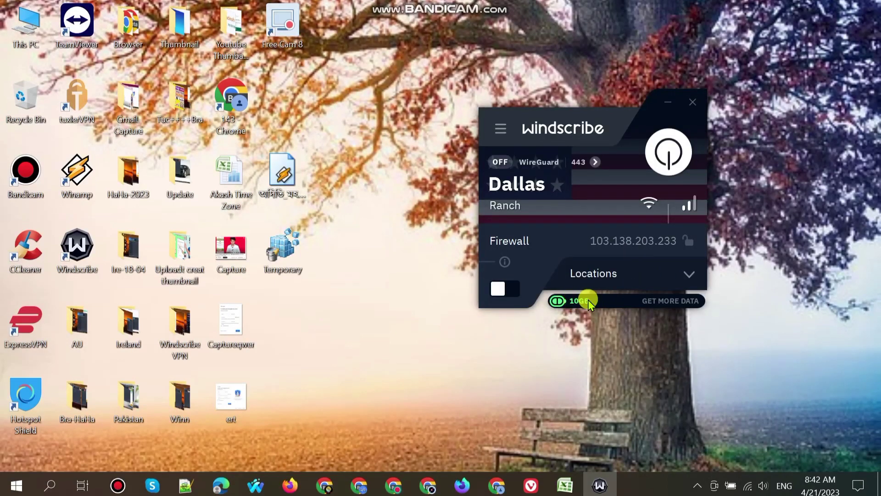
View the account's 10GB/Month plan with 10.0GB left, then return to the main screen
{"action": "left_click", "coordinate": [500, 128]}
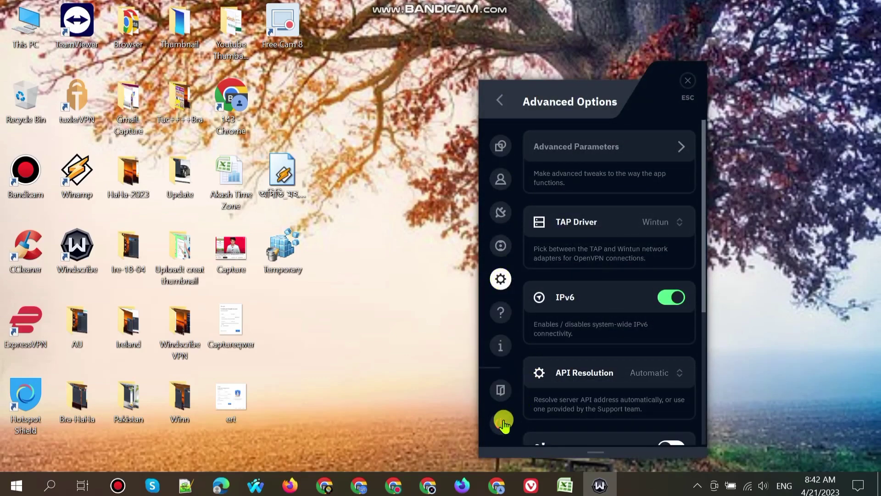
{"action": "left_click", "coordinate": [501, 178]}
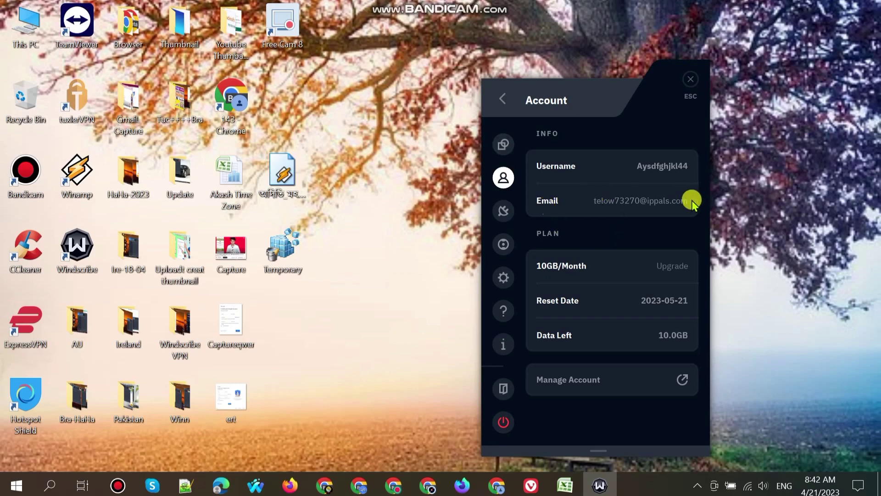
{"action": "left_click", "coordinate": [503, 98]}
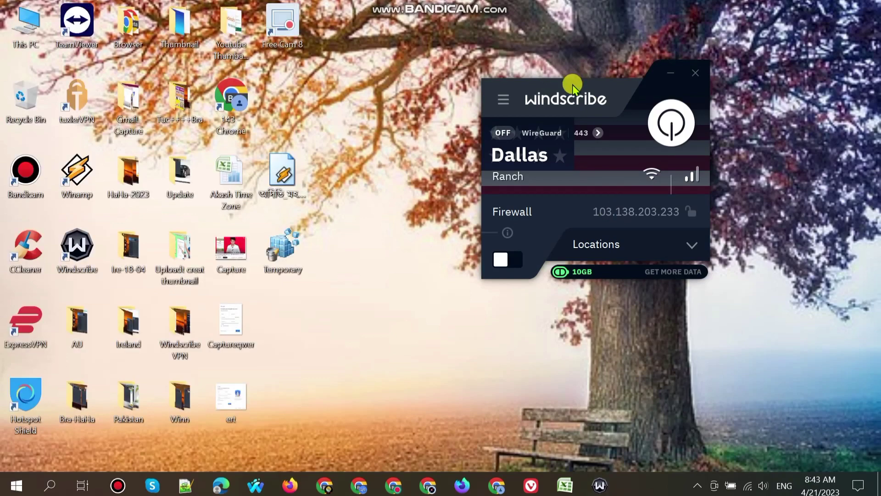
{"action": "left_click_drag", "start_coordinate": [573, 87], "coordinate": [486, 103]}
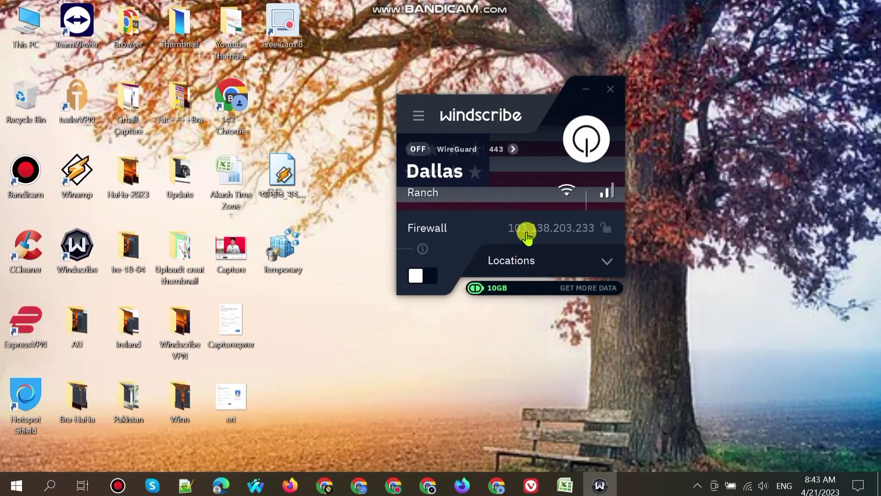
{"action": "left_click", "coordinate": [418, 115]}
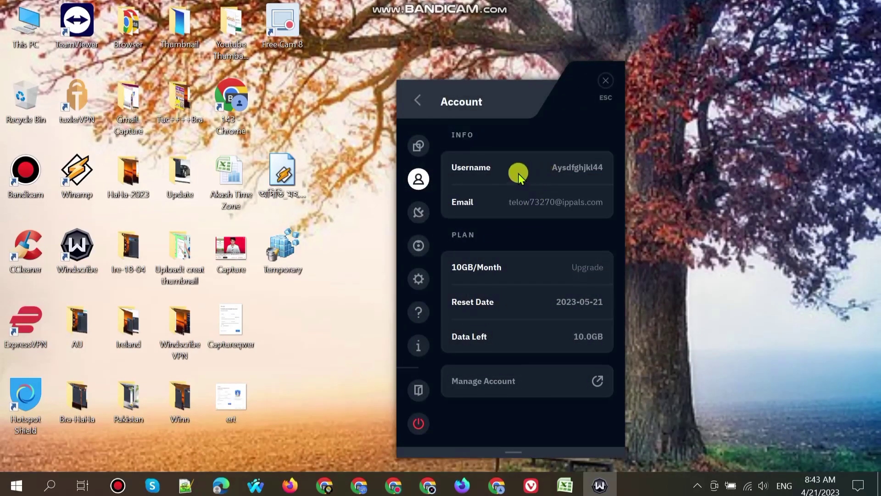
{"action": "left_click", "coordinate": [418, 100]}
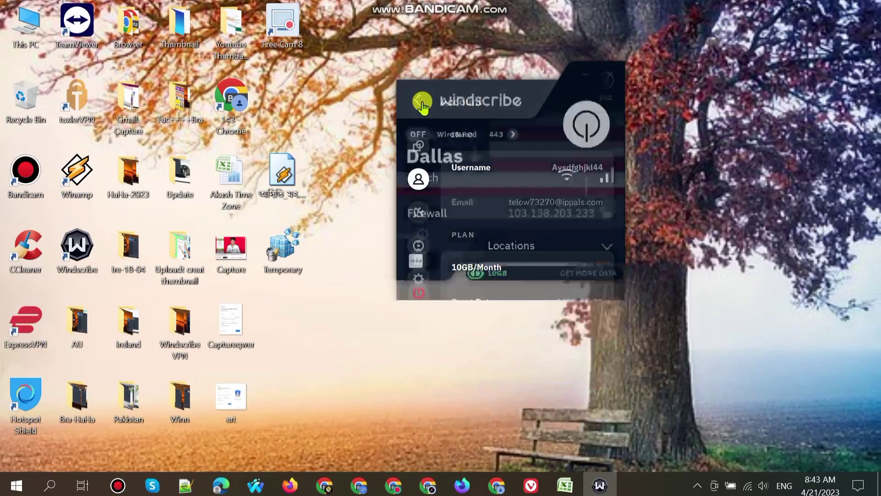
Quit Windscribe via X and Yes, refreshing the desktop around it
{"action": "right_click", "coordinate": [425, 32]}
{"action": "left_click", "coordinate": [454, 72]}
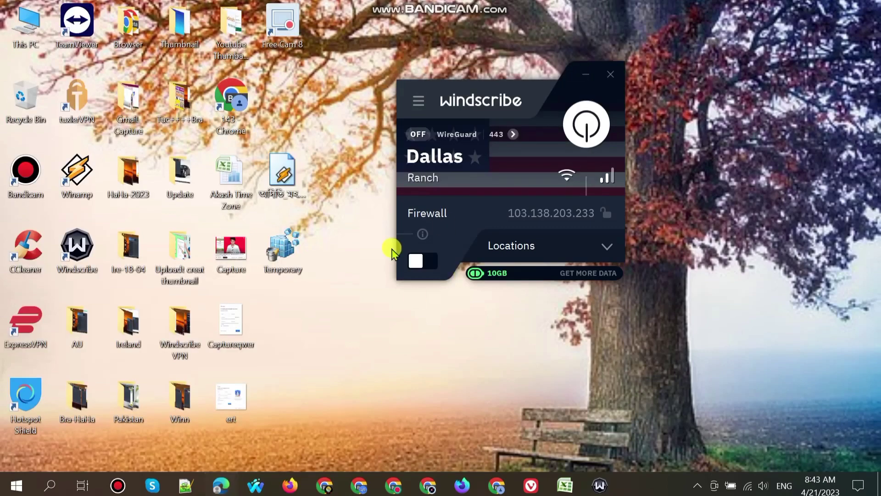
{"action": "left_click", "coordinate": [467, 183]}
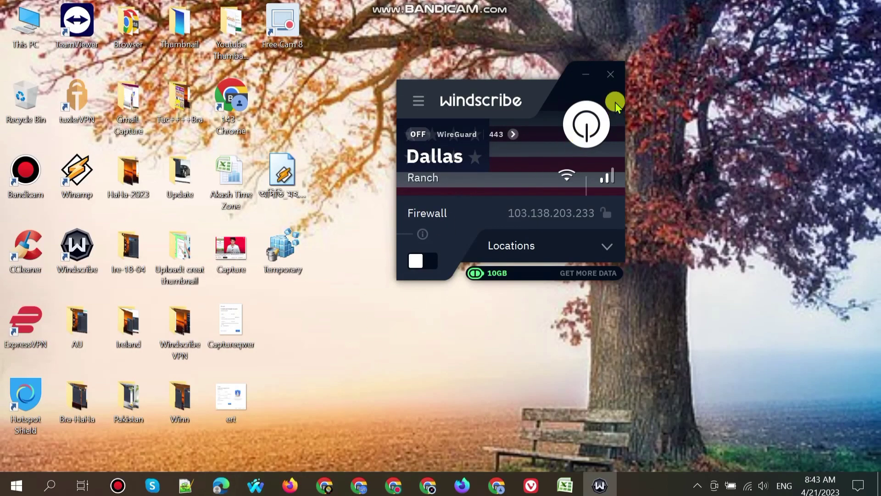
{"action": "left_click_drag", "start_coordinate": [559, 94], "coordinate": [586, 147]}
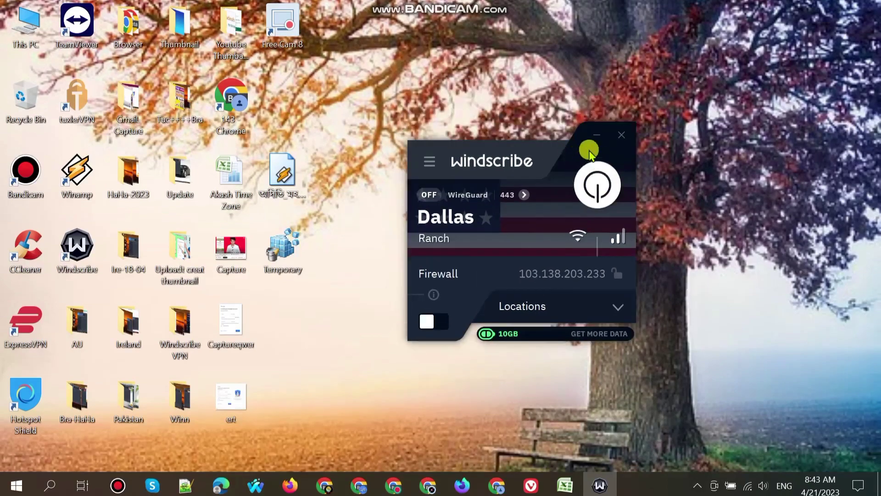
{"action": "left_click", "coordinate": [622, 134]}
{"action": "left_click", "coordinate": [547, 250]}
{"action": "right_click", "coordinate": [520, 133]}
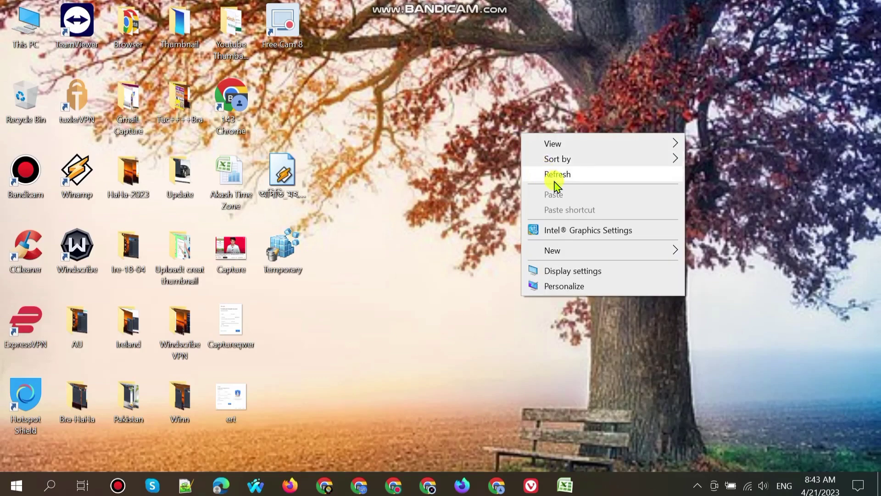
{"action": "left_click", "coordinate": [555, 178]}
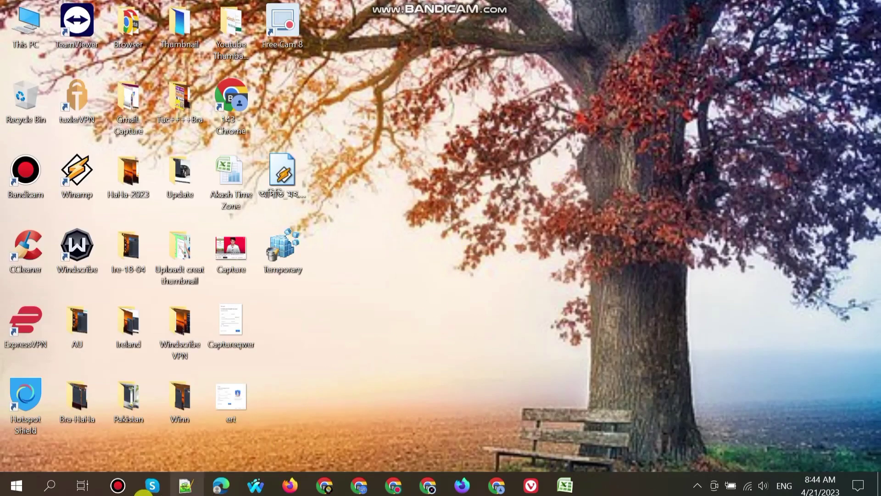